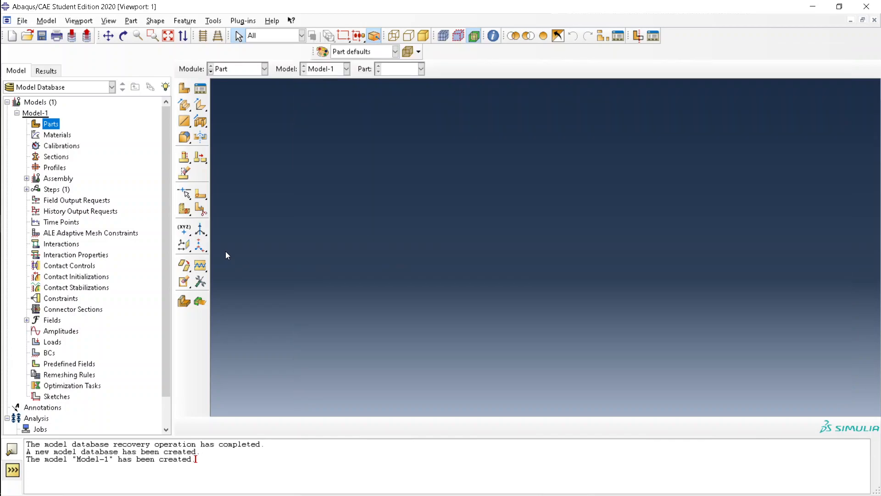
Start a new Standard/Explicit model database from the File menu, giving an empty Model-1
left_click(22, 21)
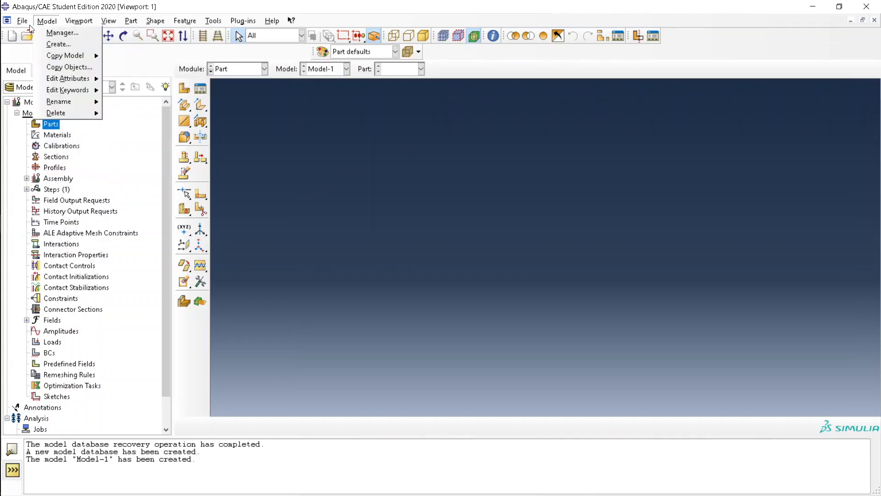
mouse_move(40, 33)
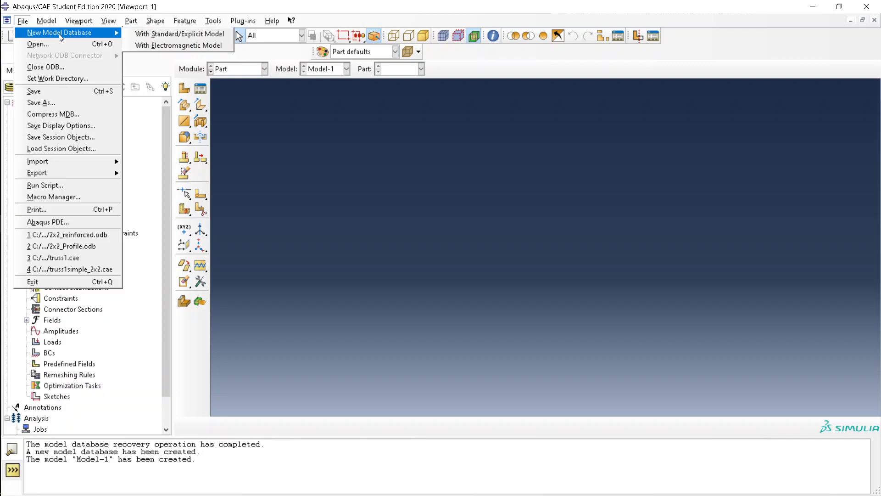
left_click(147, 33)
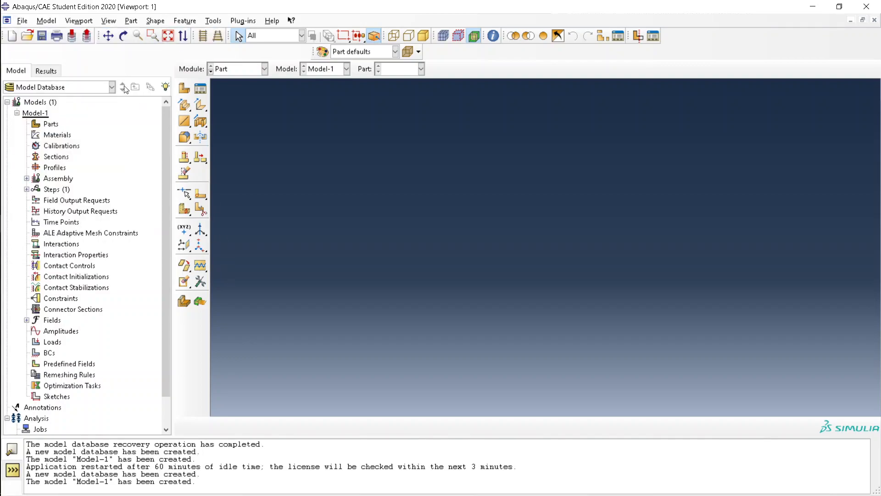
left_click(46, 21)
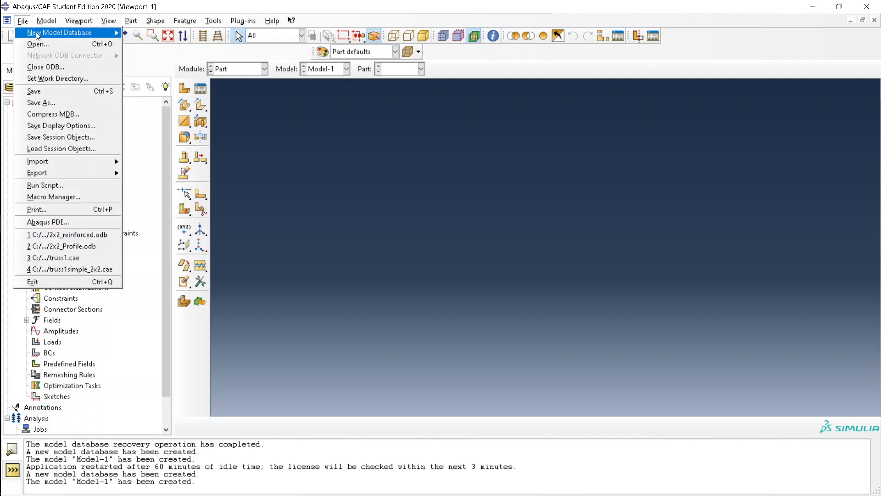
left_click(283, 184)
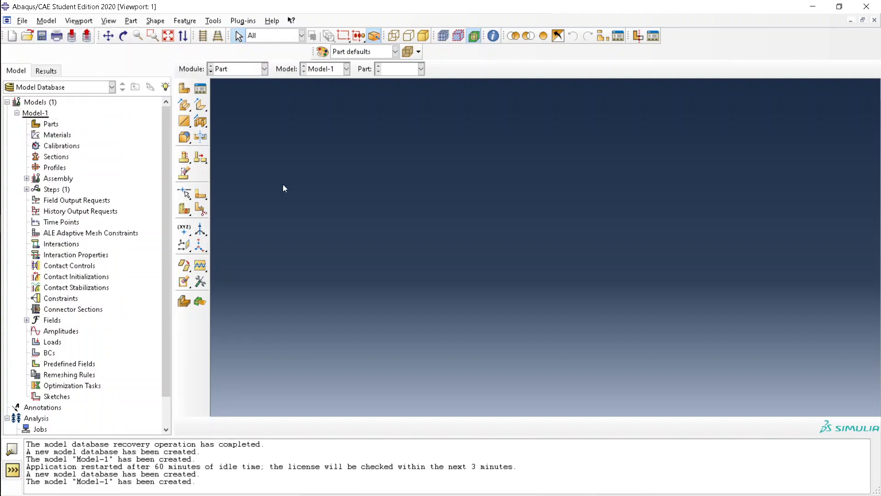
Name a new part A-Frame and make it a 2D planar deformable wire, checking the homework PDF
double_click(50, 124)
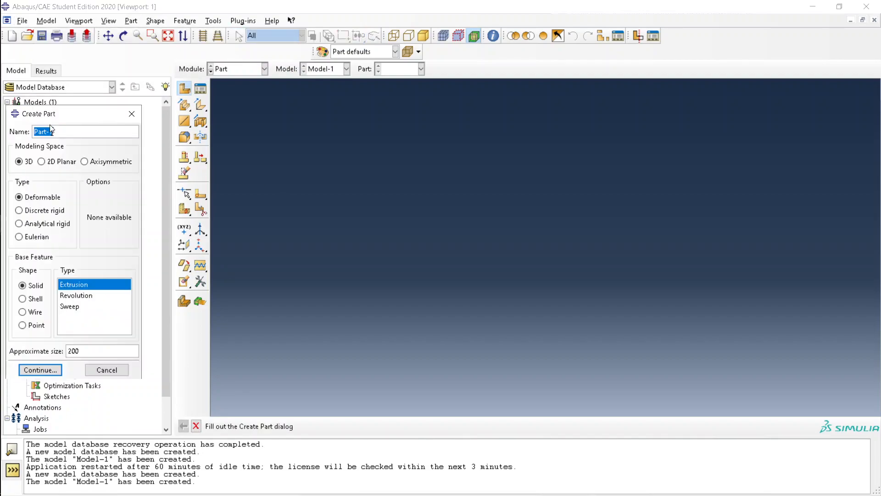
type("A-Frame")
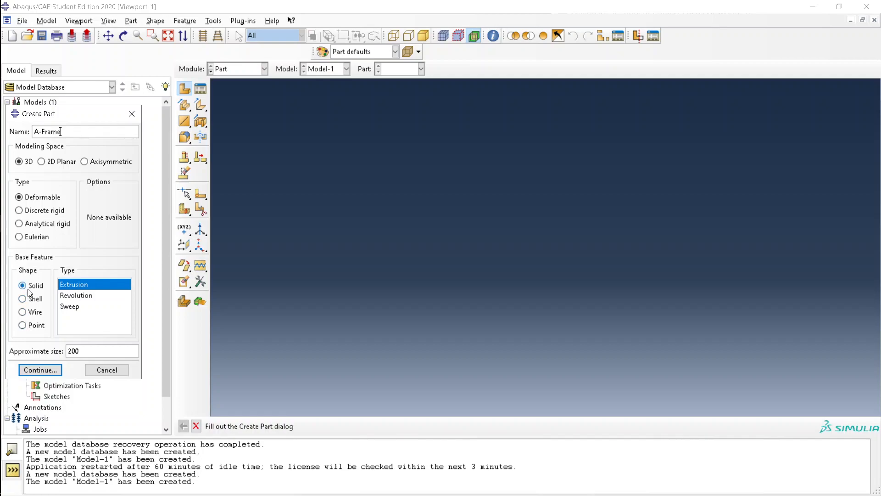
left_click(26, 315)
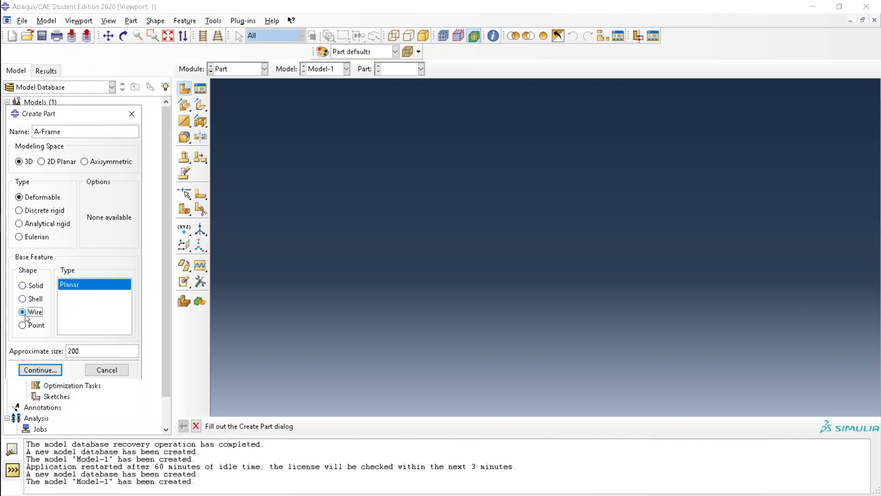
key("alt+Tab")
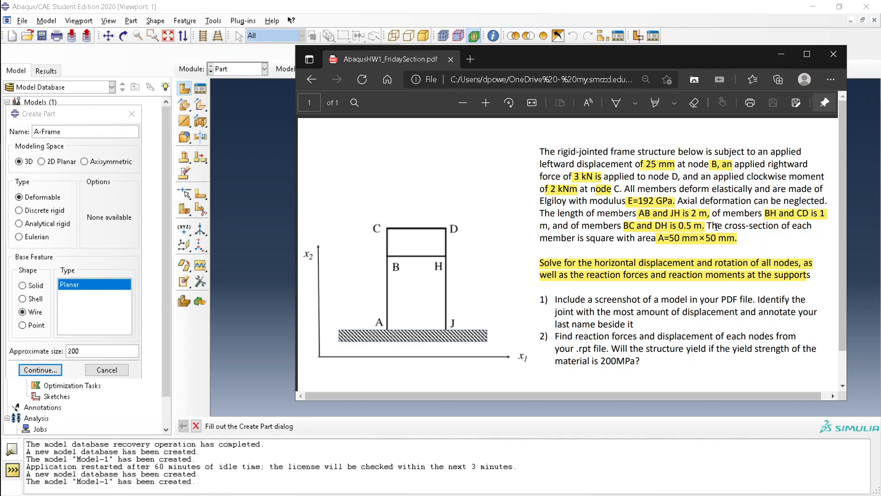
left_click_drag(716, 226, 740, 242)
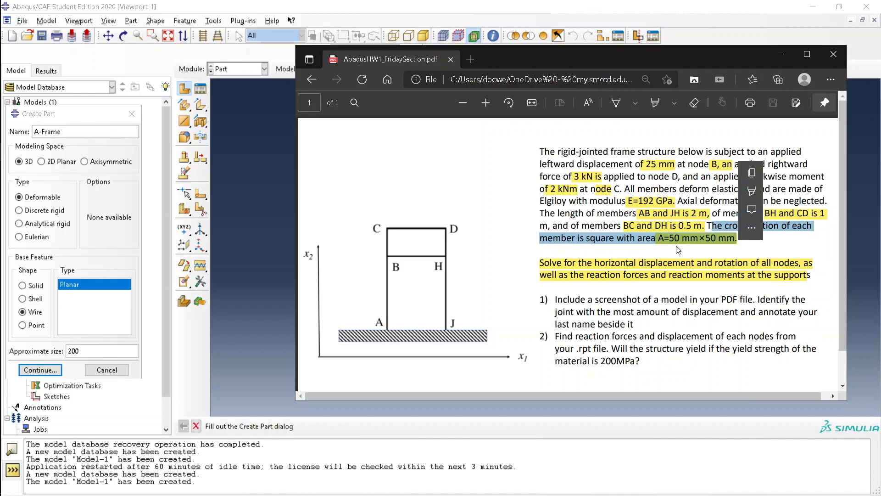
left_click(89, 322)
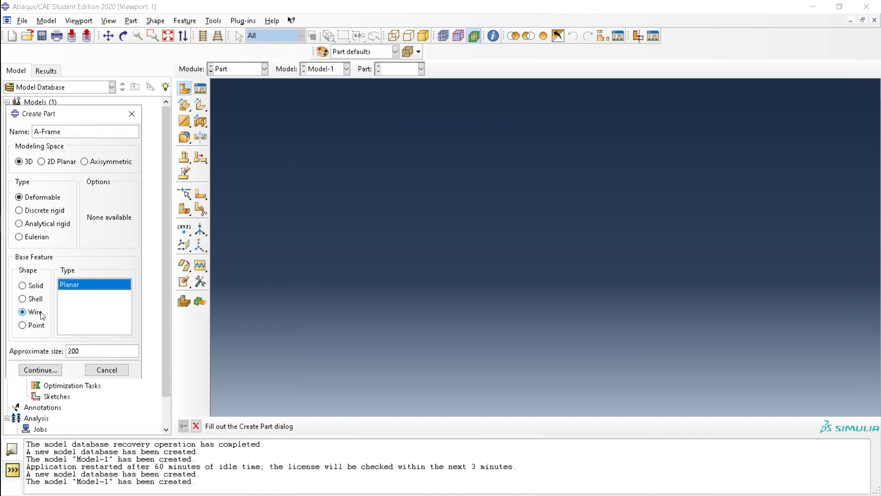
left_click(50, 161)
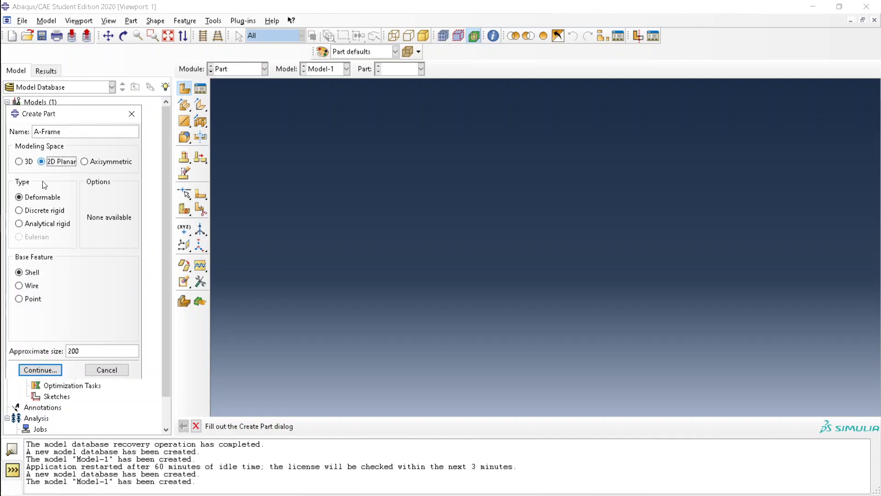
left_click(30, 287)
left_click(53, 371)
Set the part's approximate size to 6 and open its sketch
key("alt+Tab")
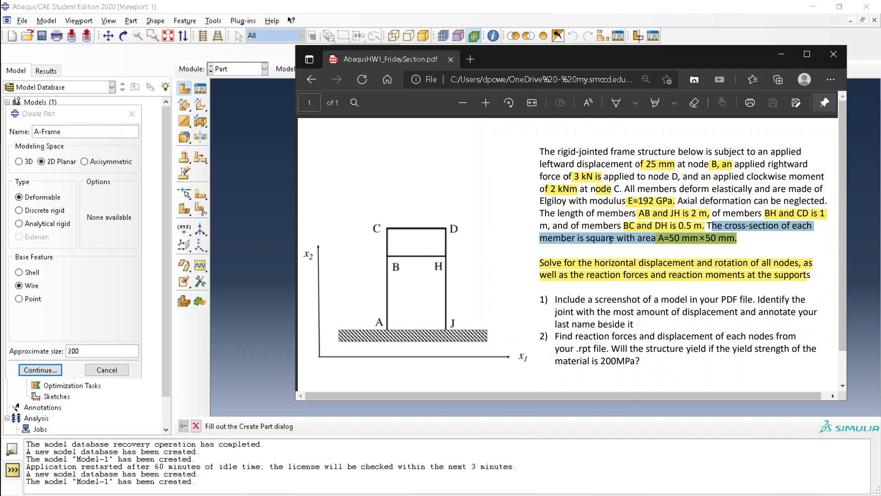
left_click_drag(114, 353, 55, 351)
type("6")
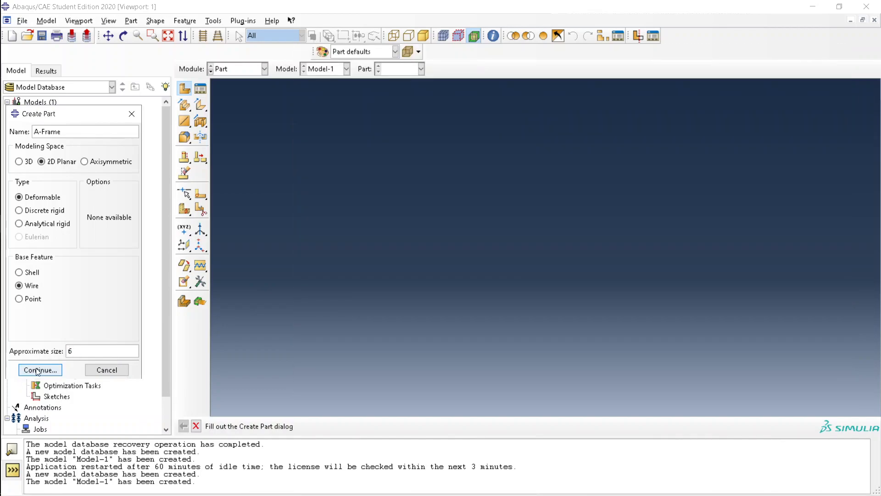
left_click(39, 370)
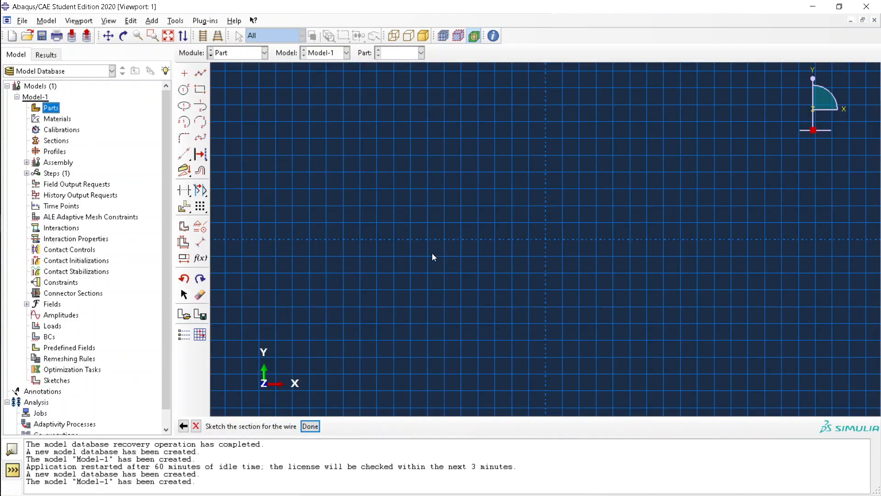
Draw a rectangle for the frame outline
left_click(200, 89)
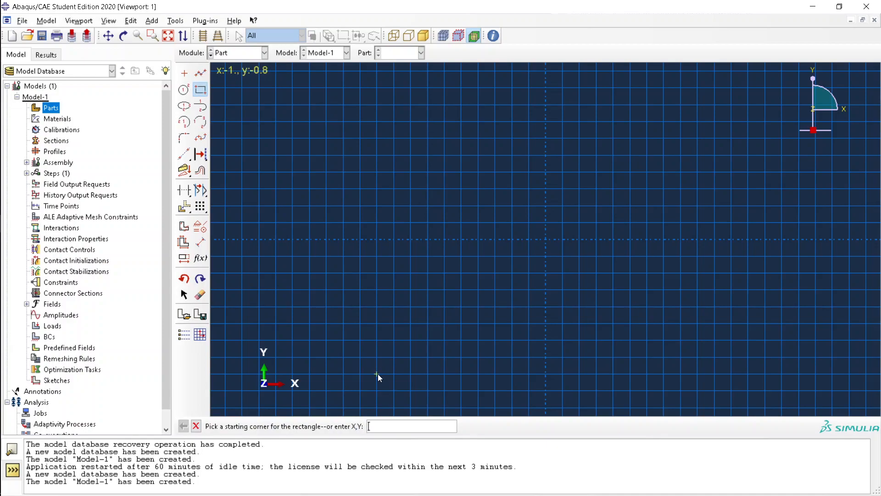
left_click(549, 125)
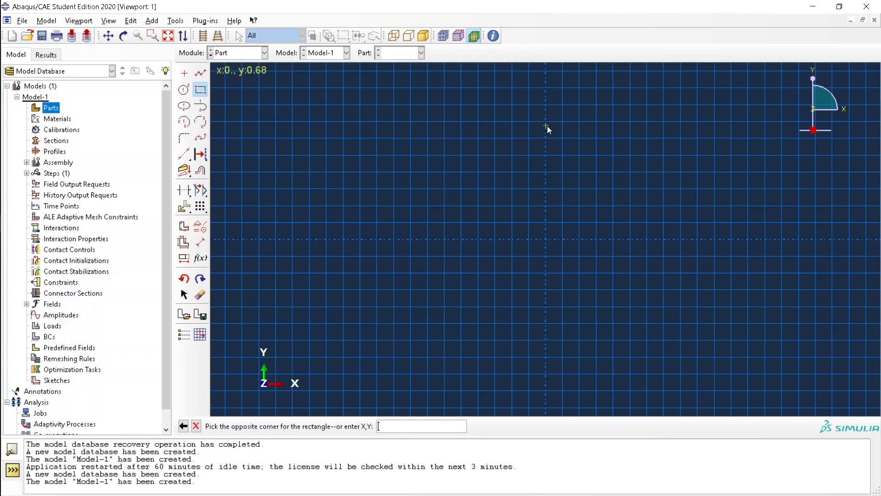
left_click(376, 374)
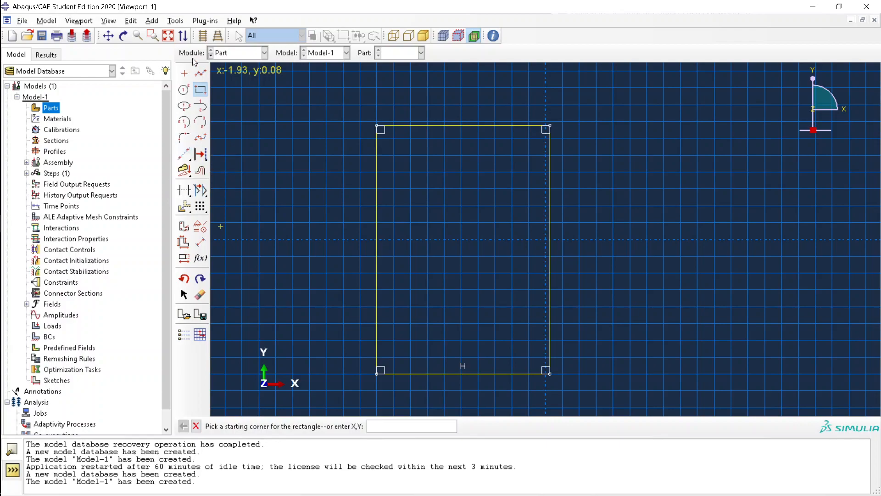
Add a horizontal crossbar joining the rectangle's left and right sides
left_click(200, 73)
left_click(378, 214)
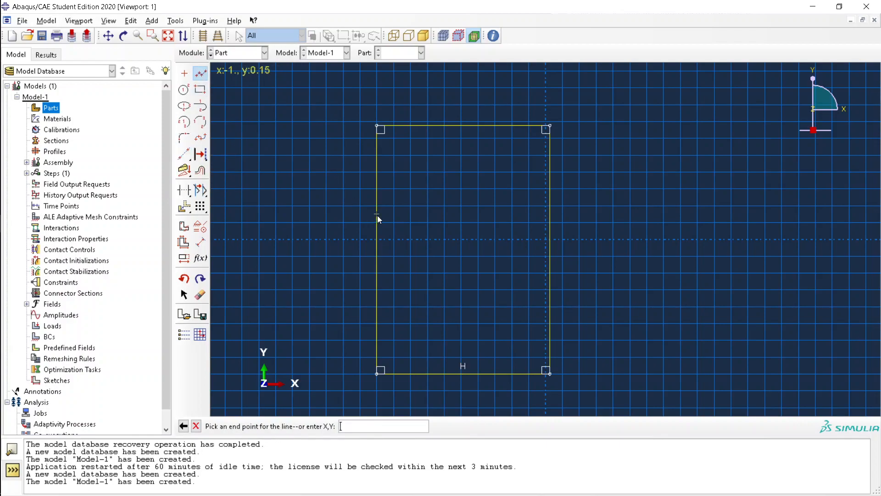
left_click(550, 213)
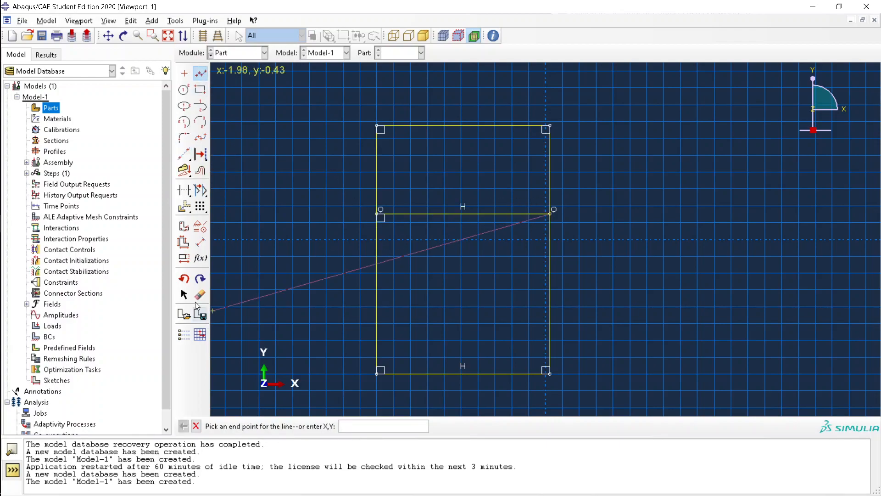
key("Escape")
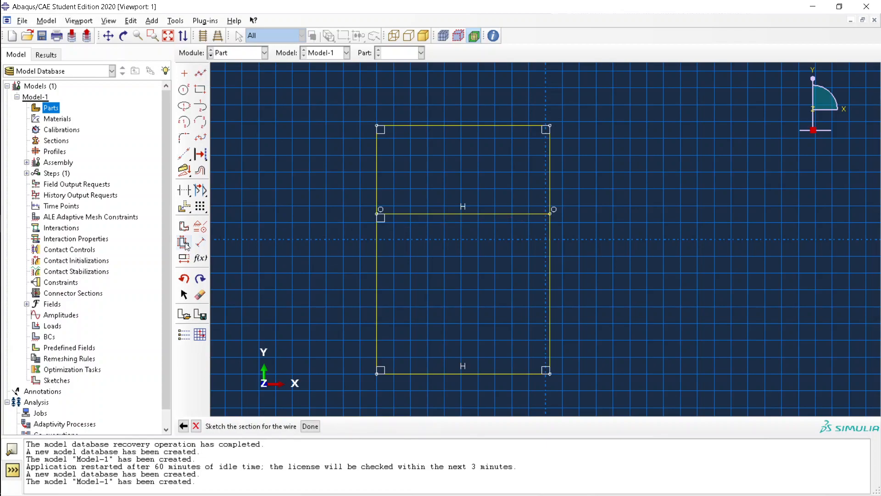
Auto-dimension the whole sketch, giving width 1.02, height 1.48 and crossbar offset 0.53
left_click(185, 246)
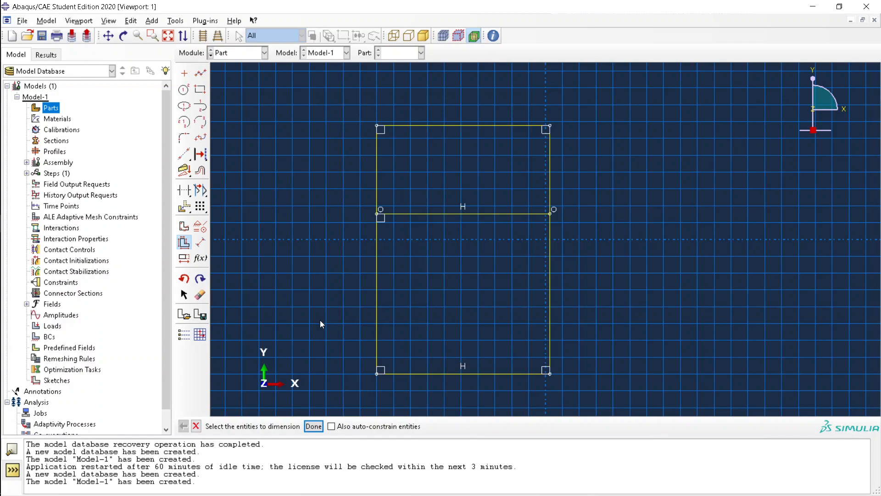
left_click(313, 426)
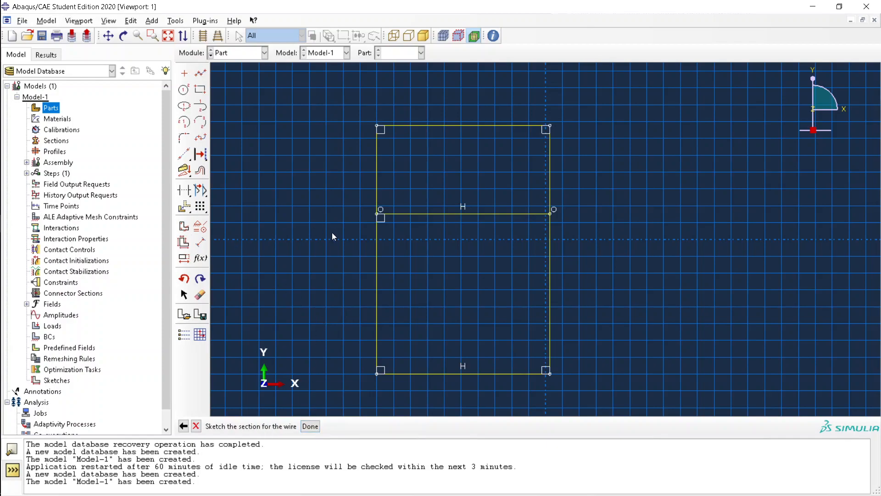
left_click(184, 242)
mouse_move(299, 106)
left_mouse_down()
mouse_move(685, 376)
mouse_move(685, 387)
left_mouse_up()
left_click(313, 426)
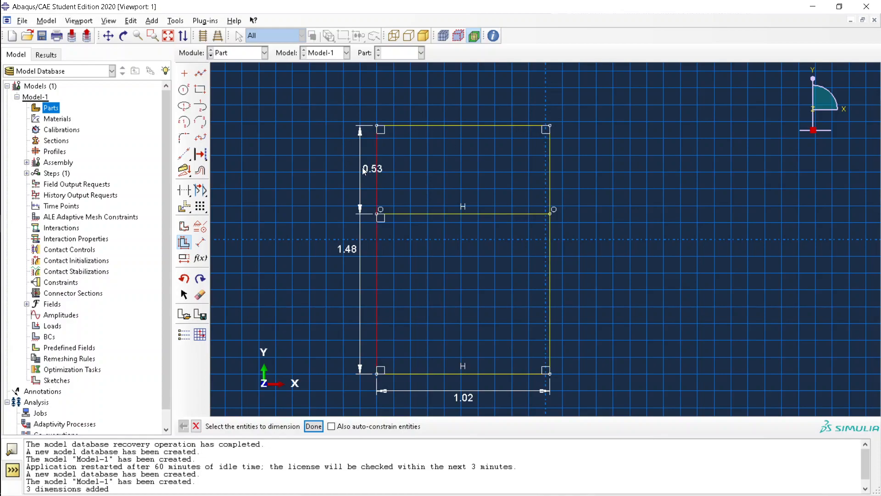
key("Escape")
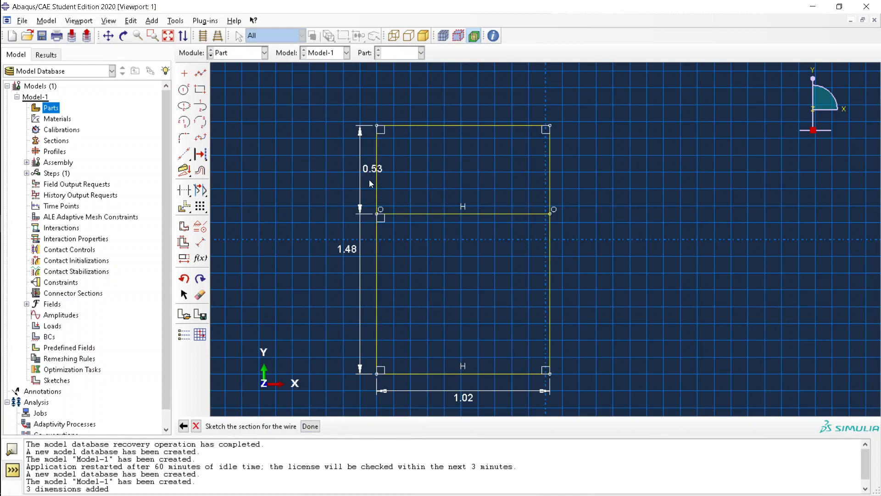
left_click(184, 295)
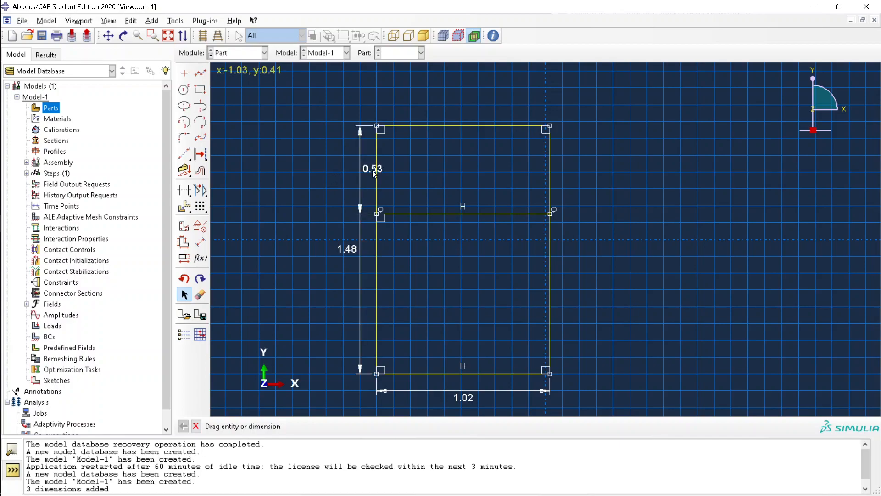
key("alt+Tab")
key("alt+Tab")
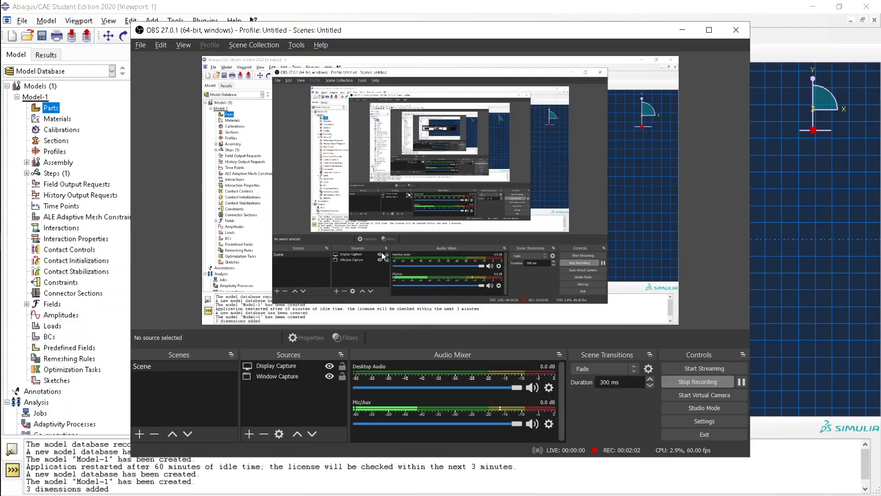
Pause and resume the OBS recording twice, then return to the Abaqus sketch
left_click(741, 381)
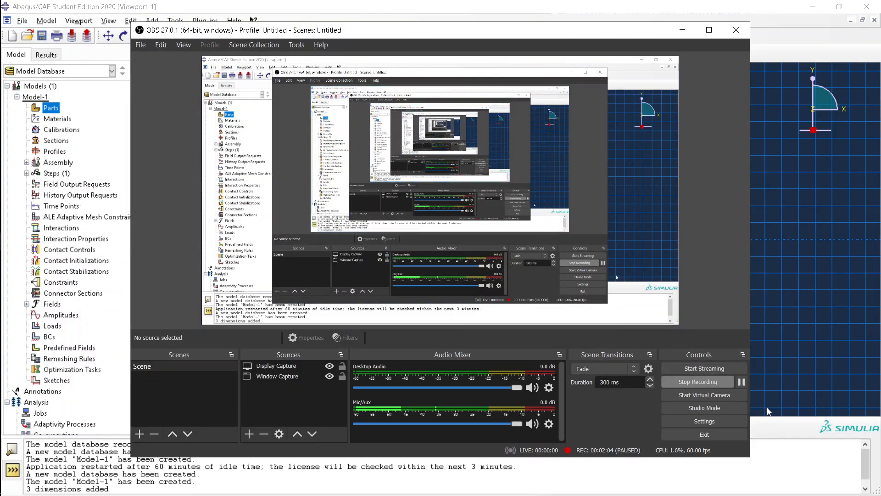
left_click(741, 381)
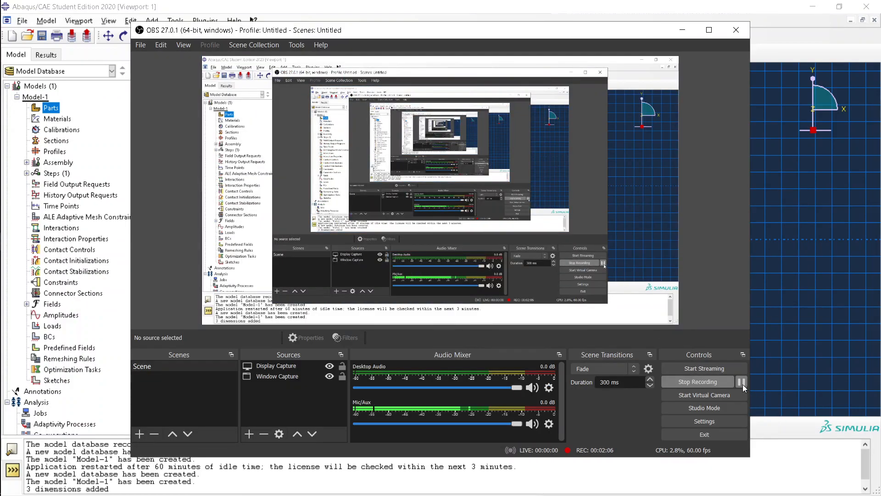
left_click(741, 383)
left_click(741, 383)
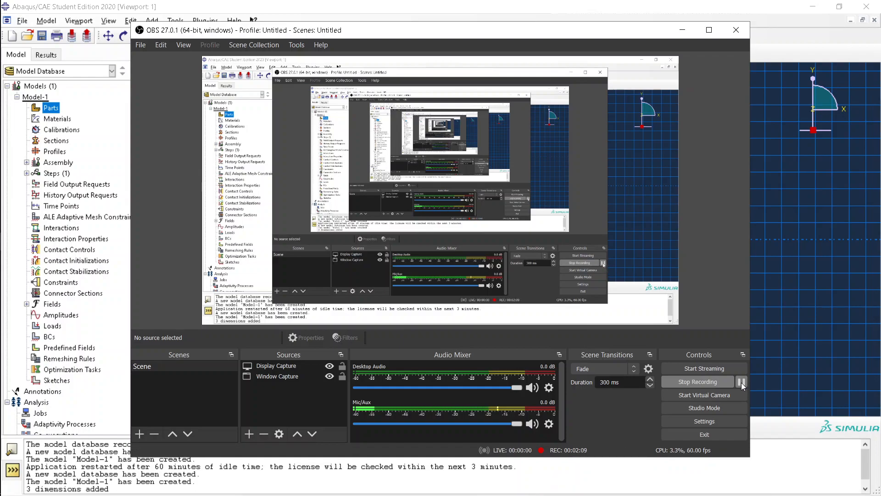
left_click(799, 357)
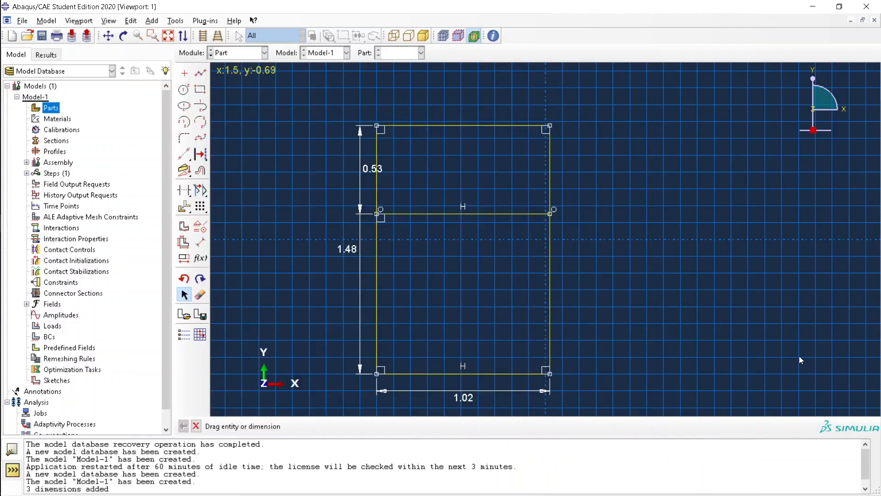
Erase the 1.48, 0.53 and 1.02 dimensions from the sketch
right_click(355, 250)
left_click(345, 249)
right_click(345, 251)
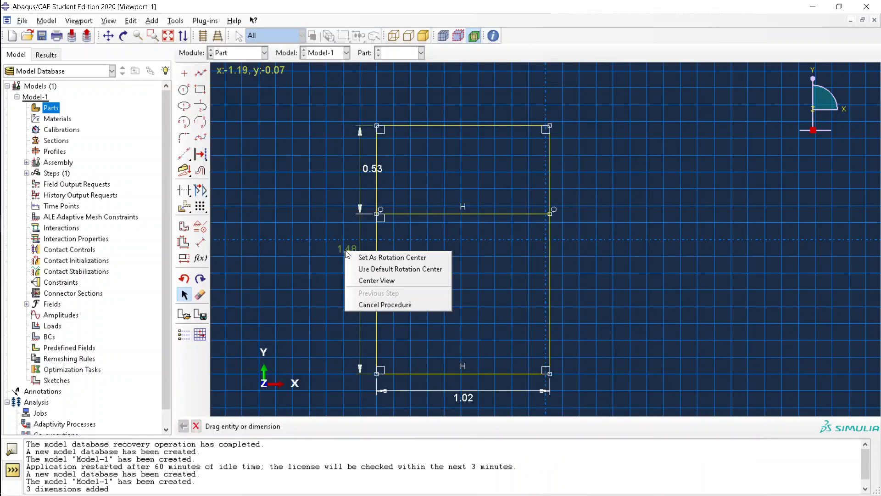
left_click(323, 262)
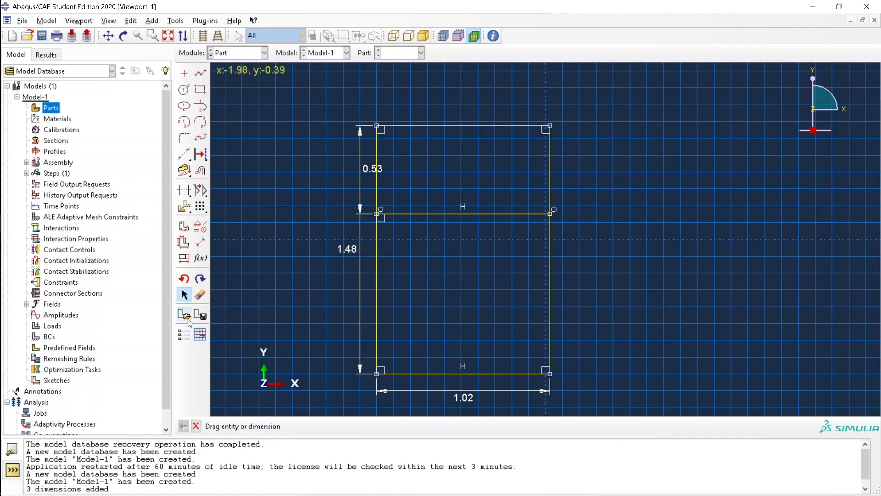
left_click(200, 297)
key("Escape")
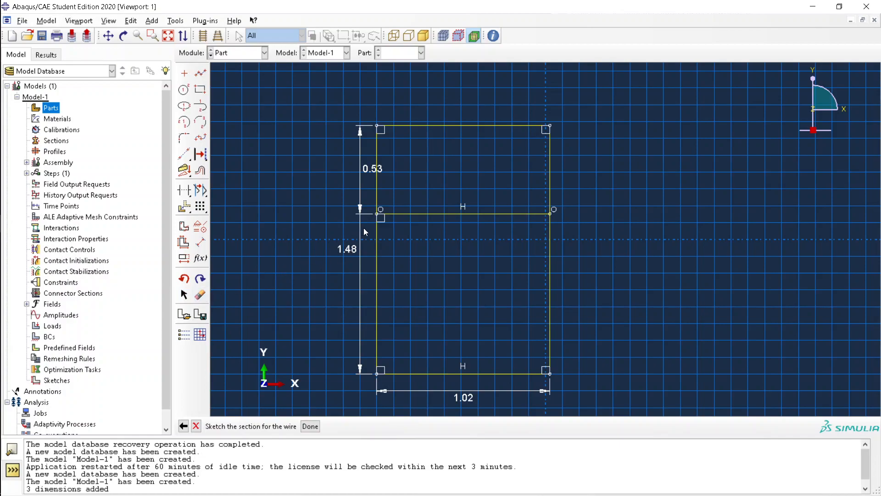
left_click(201, 296)
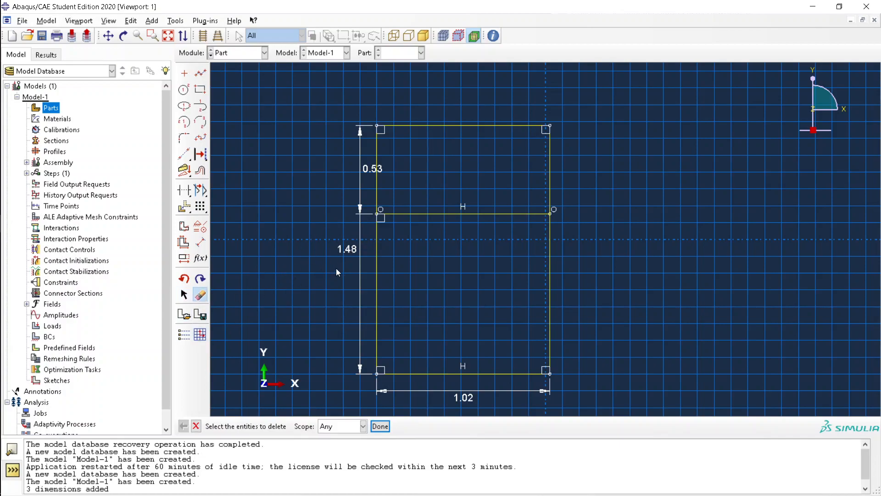
left_click(370, 245)
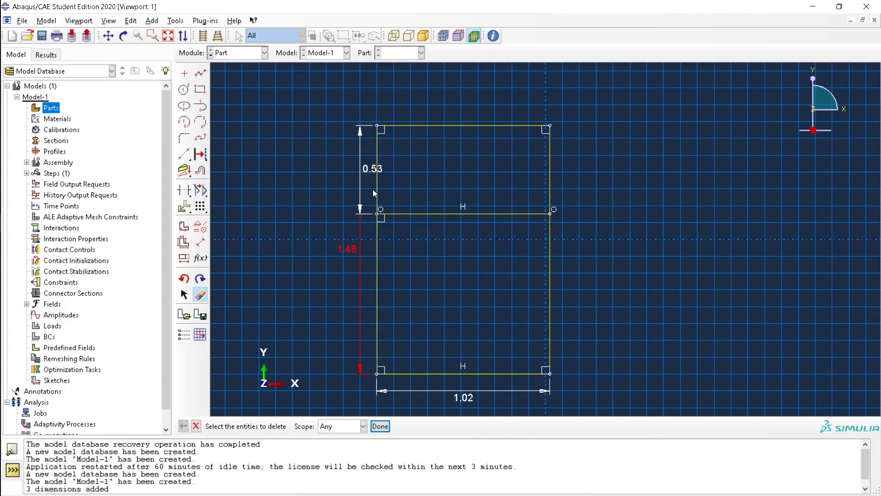
left_click(370, 208)
middle_click(370, 257)
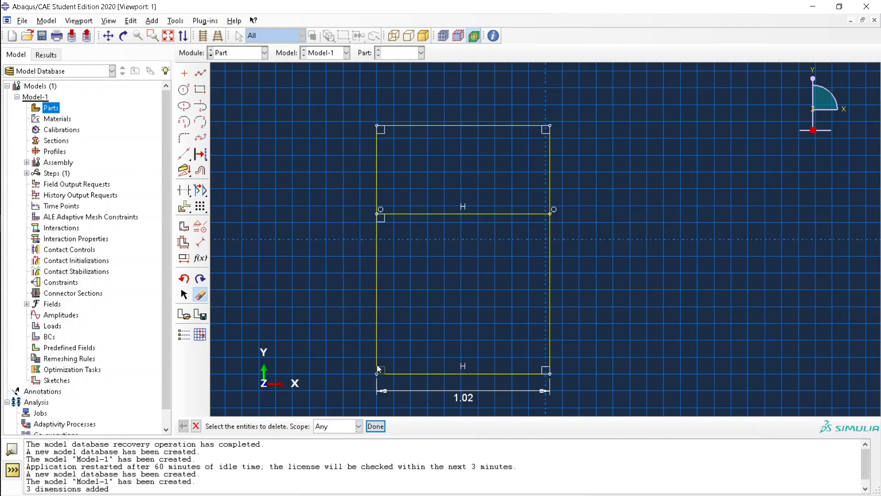
left_click(433, 389)
left_click(375, 425)
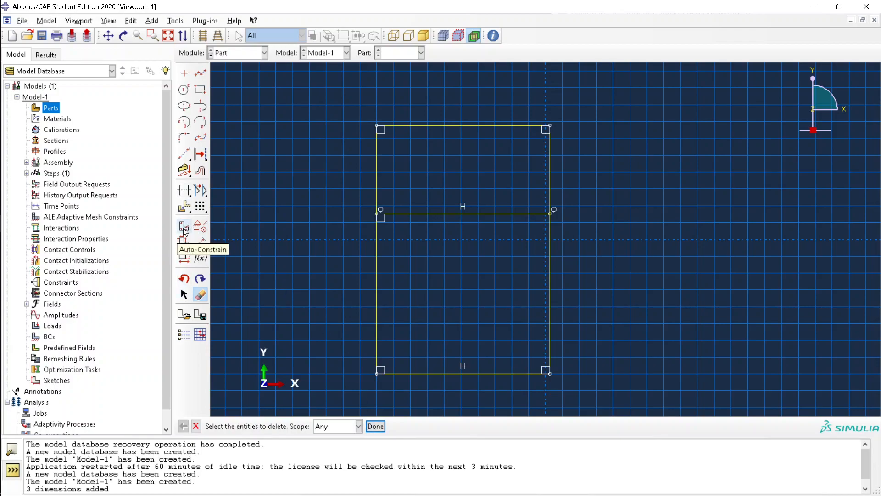
Dimension the frame's left edge to 1.5 and its top edge to 1, checking the PDF
left_click(203, 242)
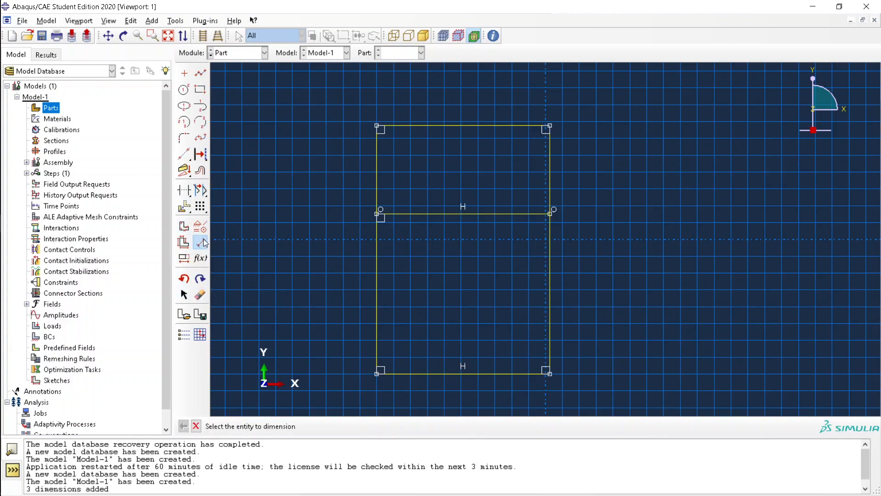
left_click(376, 268)
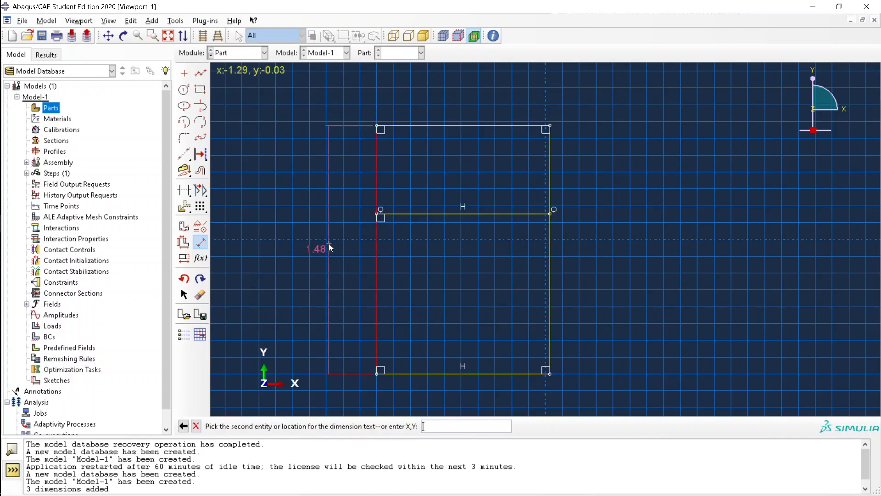
left_click(329, 244)
type("1.5")
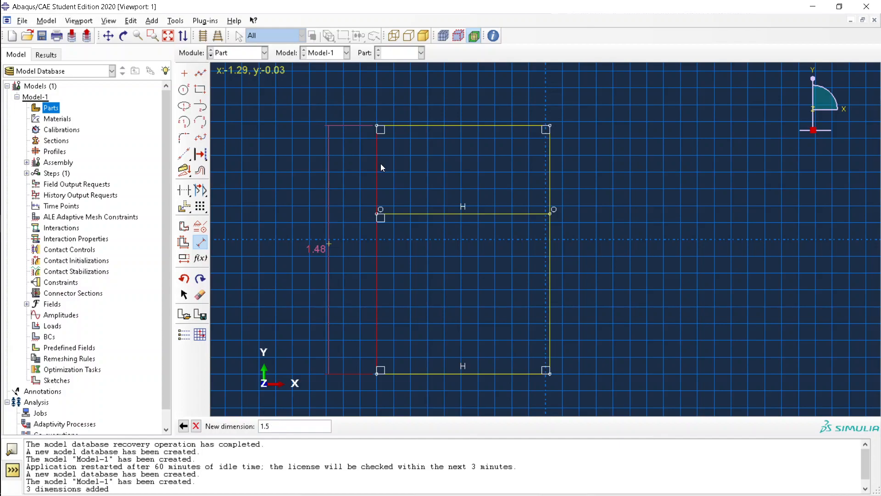
key("Return")
left_click(447, 121)
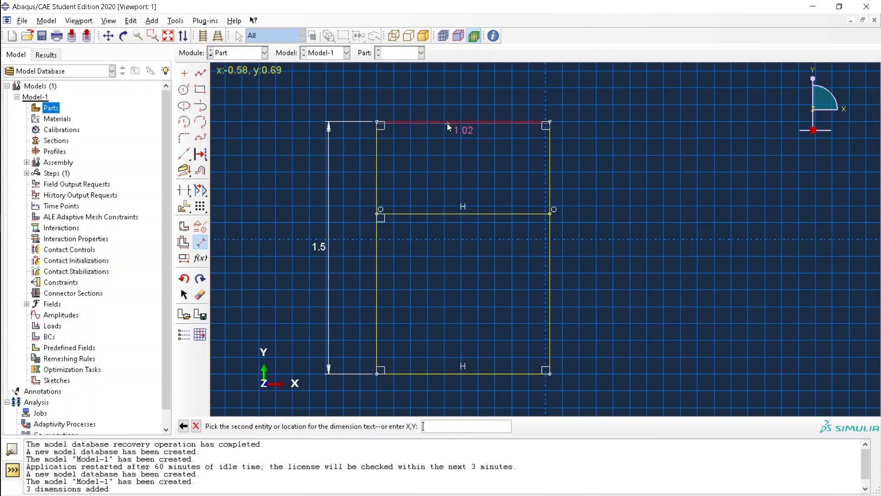
left_click(434, 90)
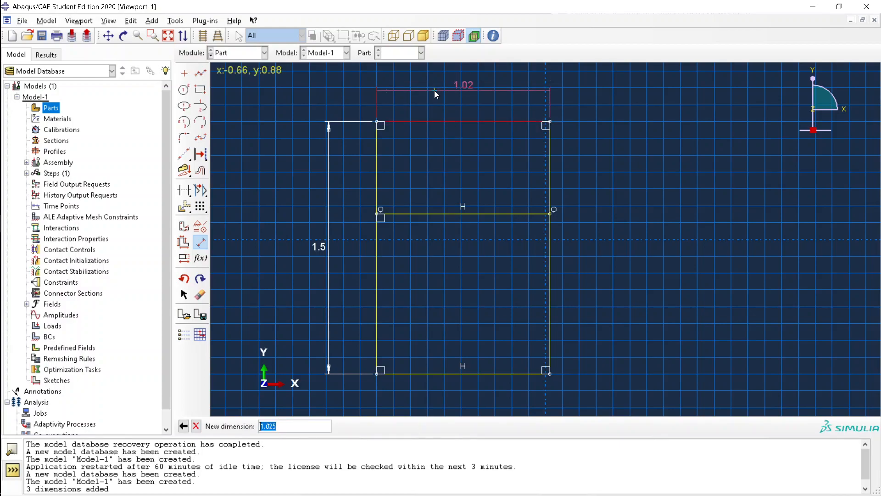
key("alt+Tab")
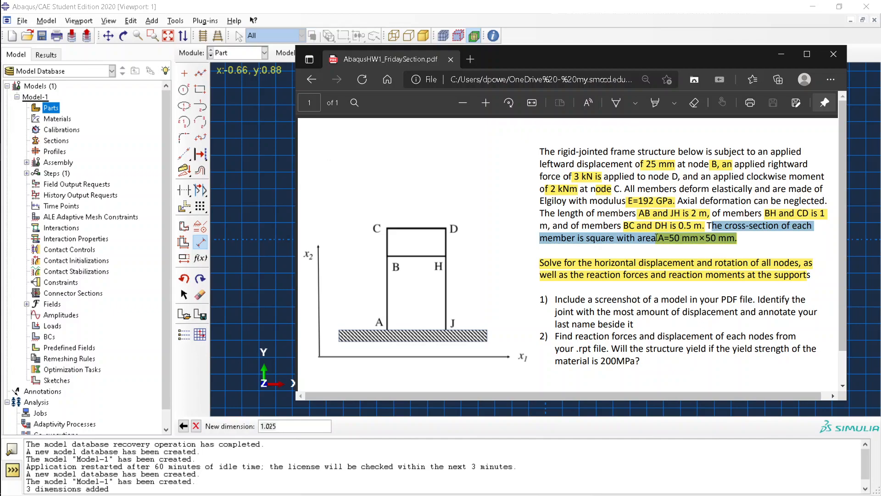
key("alt+Tab")
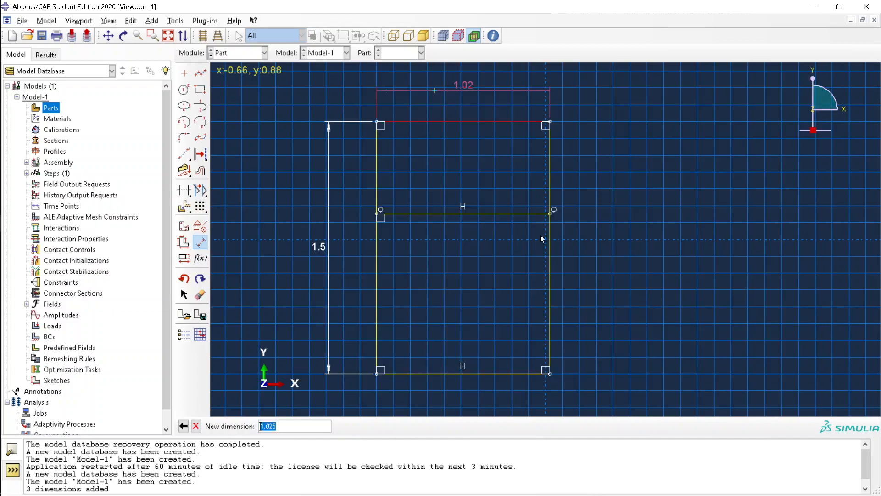
type("1")
key("Return")
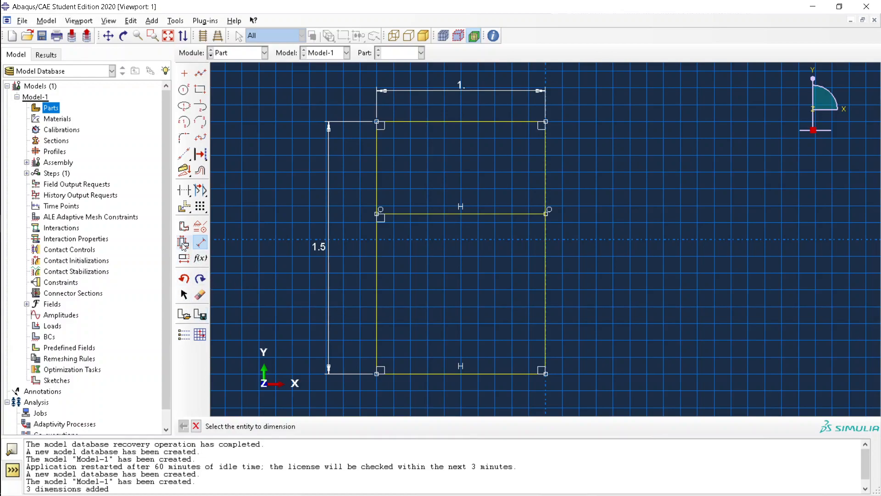
left_click(201, 244)
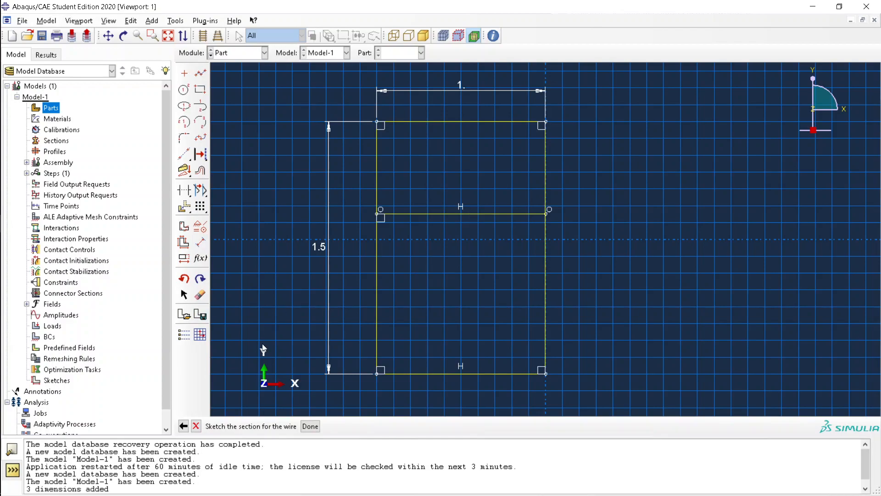
Create the A-Frame part, reopen its section sketch and erase the bottom line
left_click(310, 425)
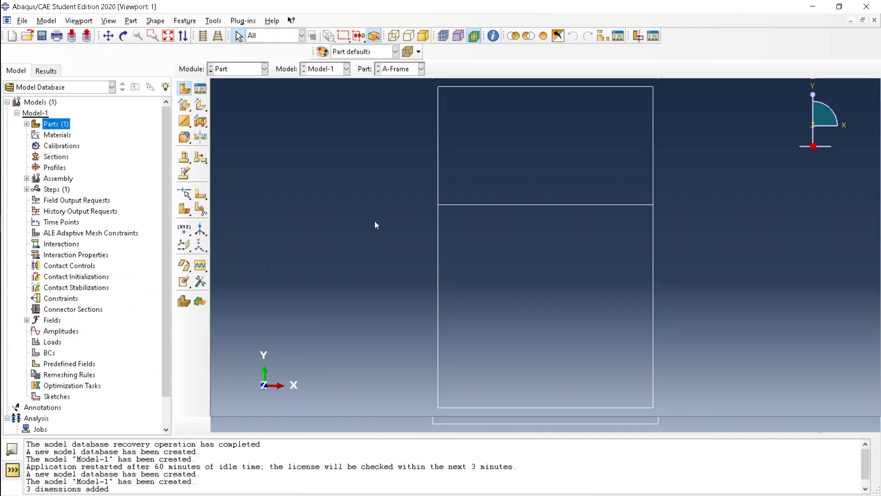
double_click(53, 123)
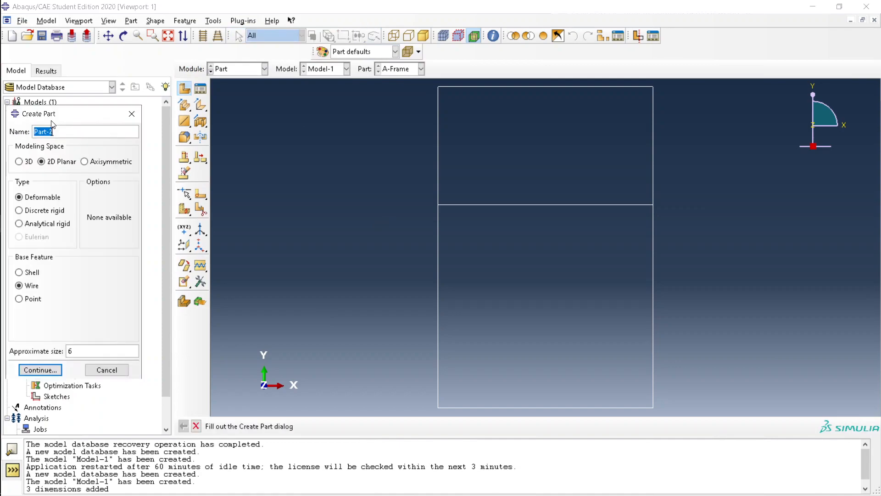
left_click(130, 111)
key("Right")
key("Right")
key("Right")
key("Right")
key("Right")
key("Right")
key("Right")
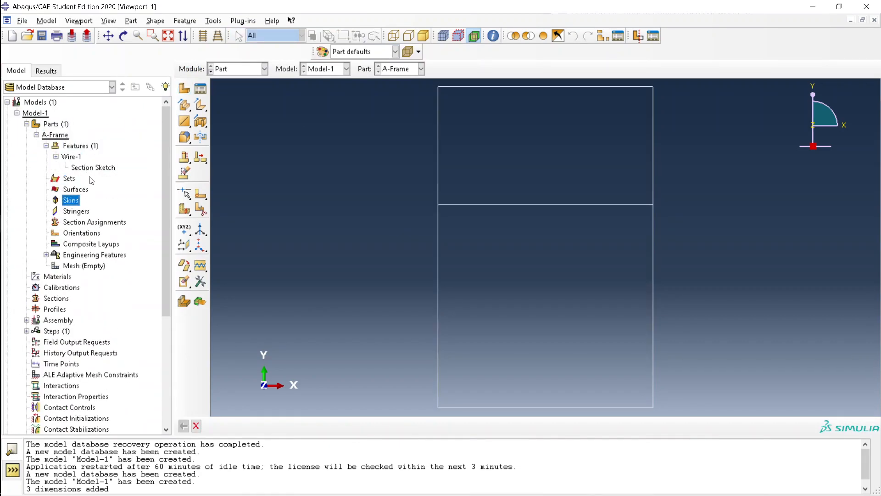
double_click(92, 168)
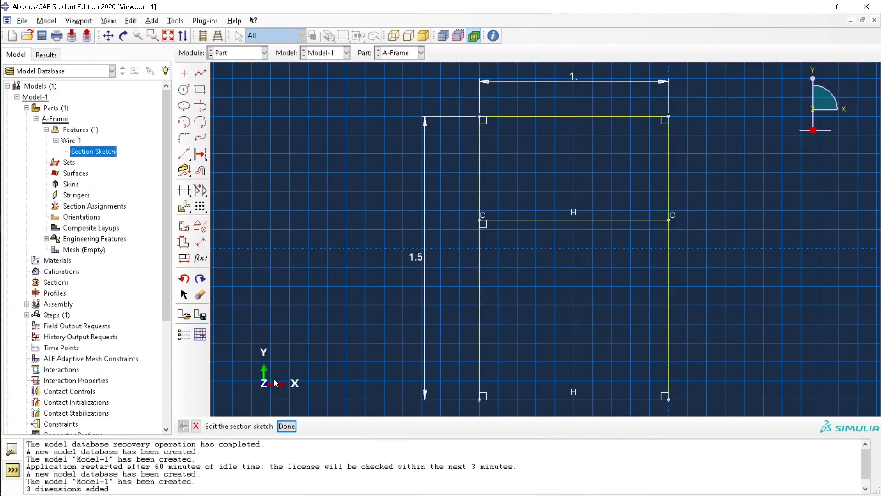
left_click(200, 295)
left_click(541, 400)
middle_click(558, 380)
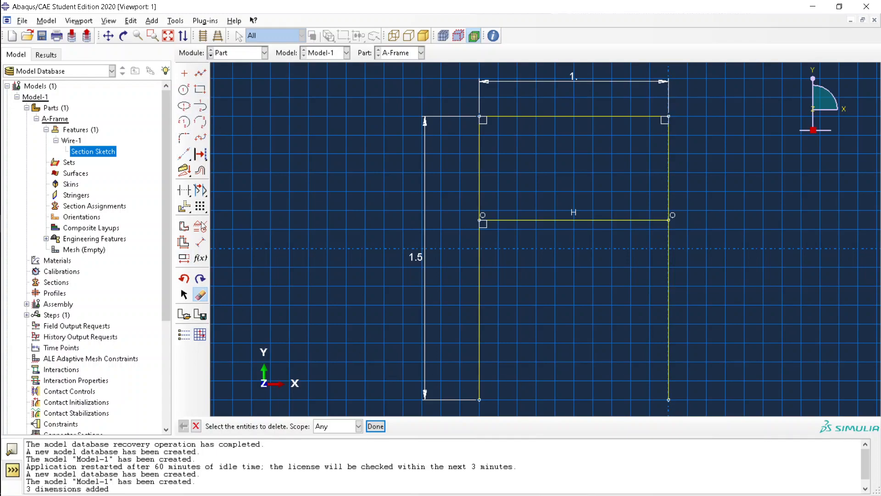
Dimension the top edge to the crossbar as 0.5 and finish editing the sketch
left_click(204, 246)
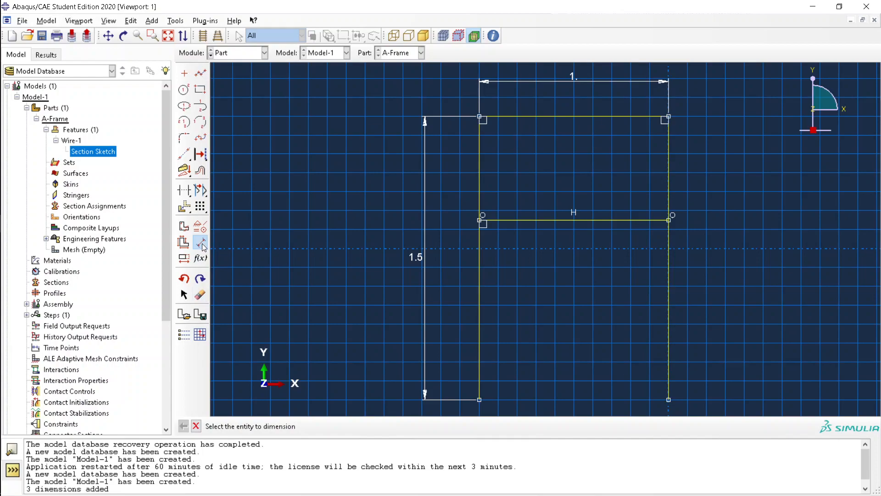
left_click(632, 116)
left_click(628, 219)
left_click(731, 166)
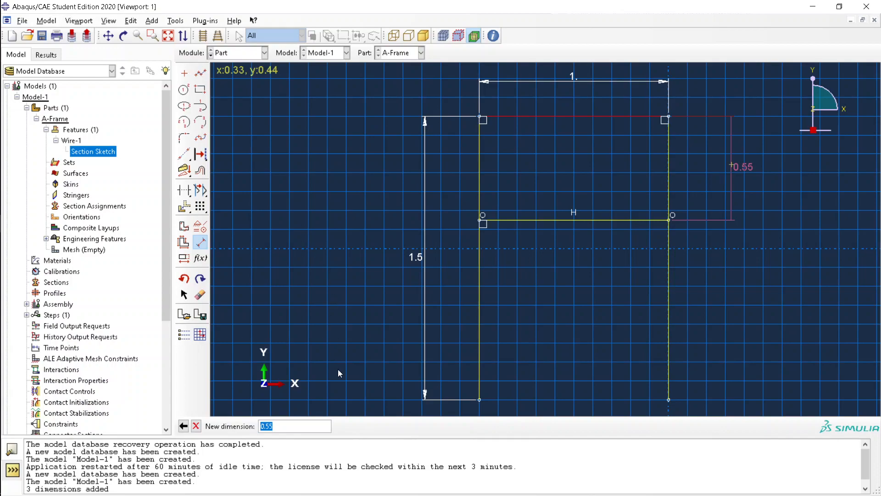
type(".5")
key("Return")
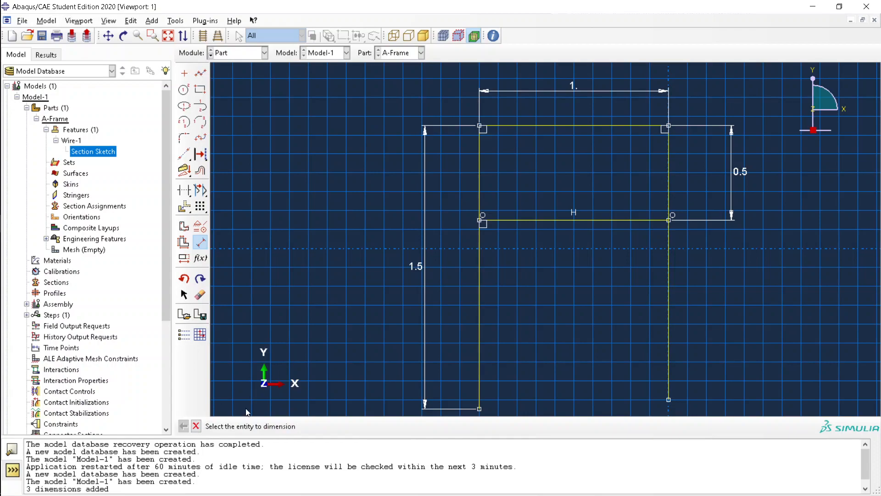
left_click(197, 426)
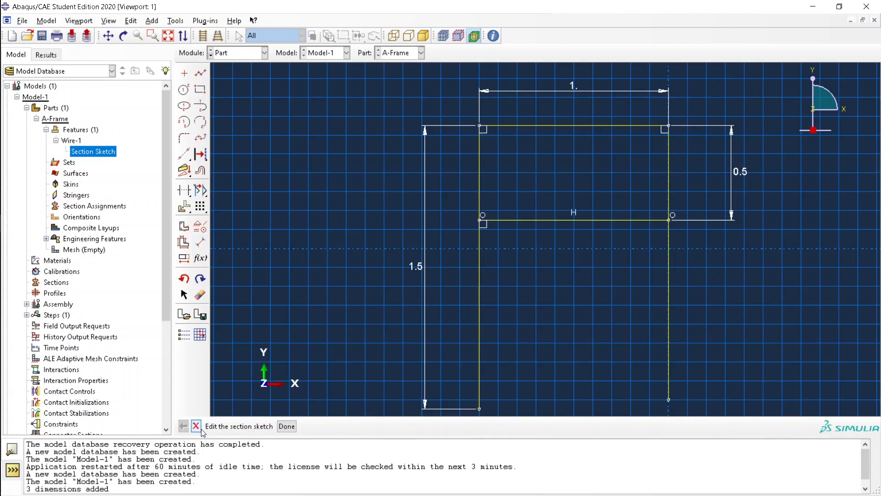
left_click(287, 426)
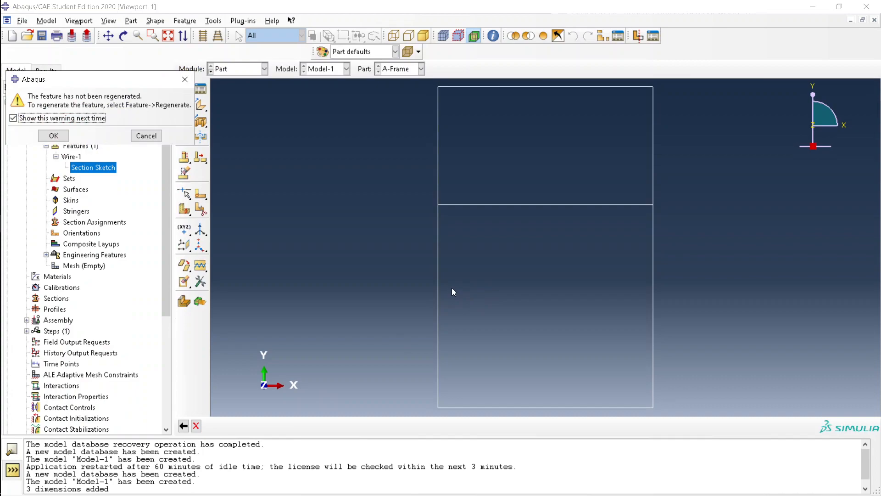
Regenerate the A-Frame wire feature and recentre it in the viewport
left_click(54, 135)
left_click(213, 20)
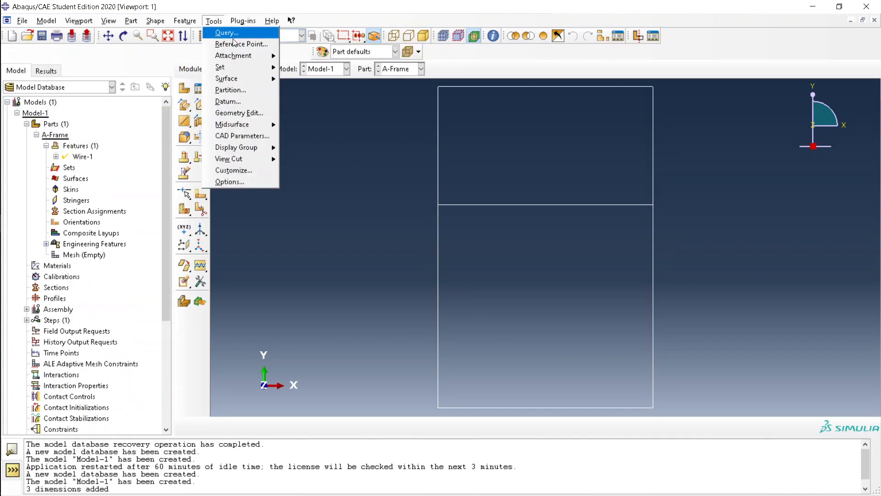
mouse_move(242, 21)
mouse_move(184, 21)
left_click(198, 43)
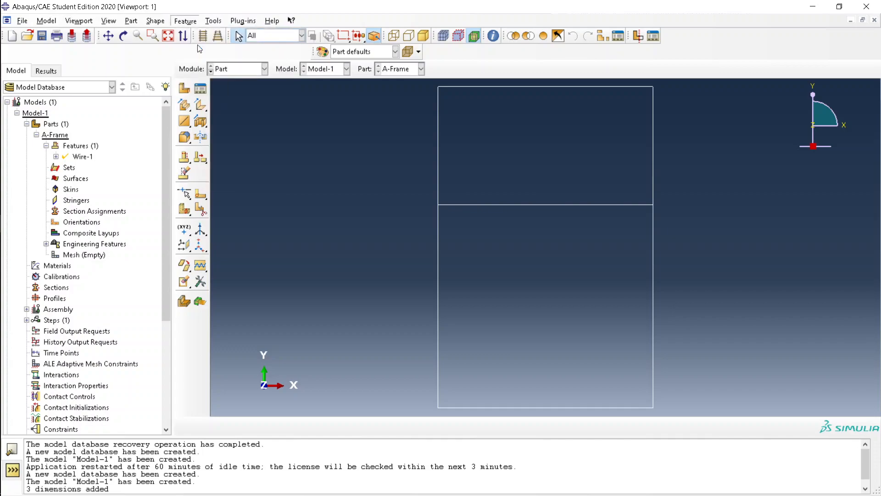
scroll(404, 266, "up", 3)
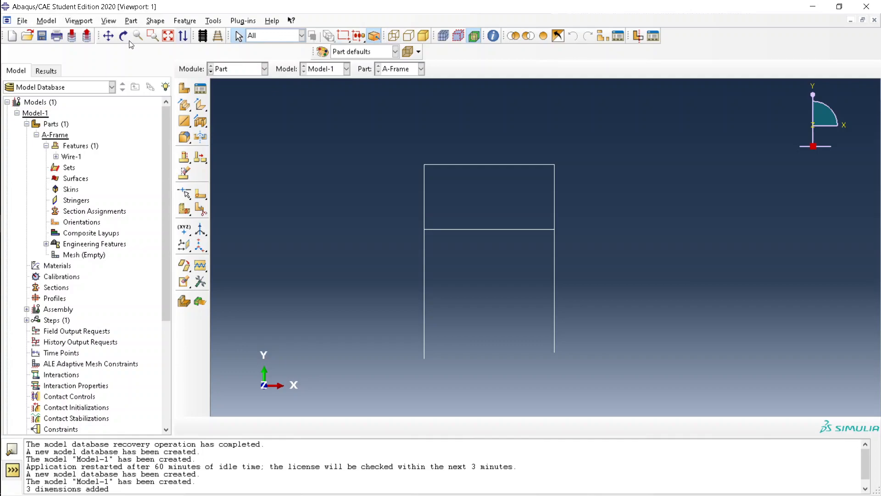
left_click(109, 36)
left_click_drag(299, 271, 398, 248)
Check the assignment PDF, then expand Wire-1 in the model tree
key("alt+Tab")
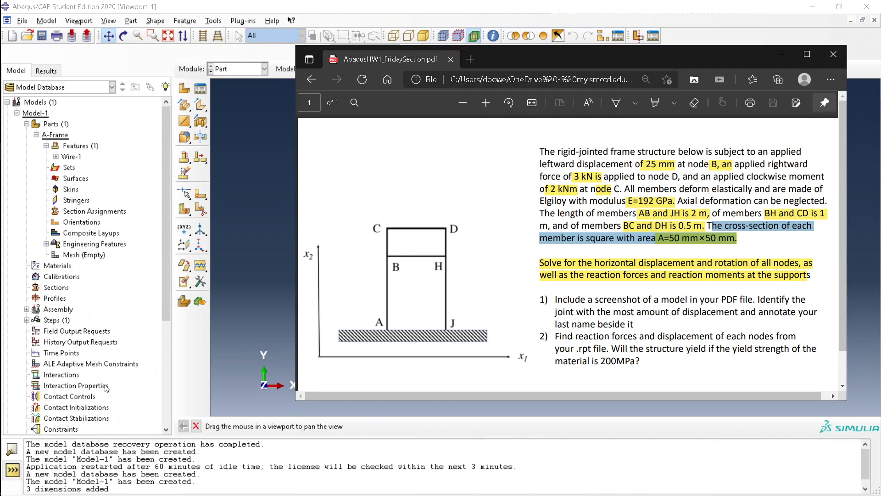
left_click(73, 160)
double_click(90, 156)
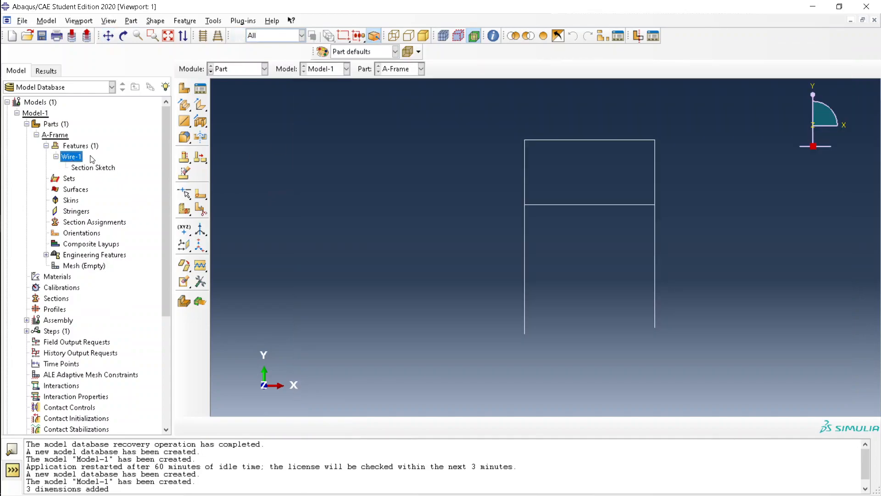
Look up the material name Elgiloy in the PDF and snap Abaqus to the left half beside it
double_click(90, 223)
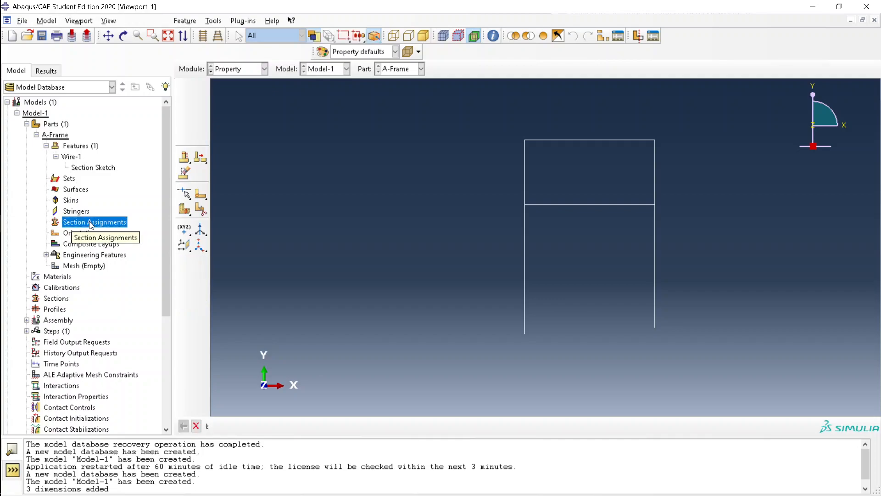
left_click(436, 288)
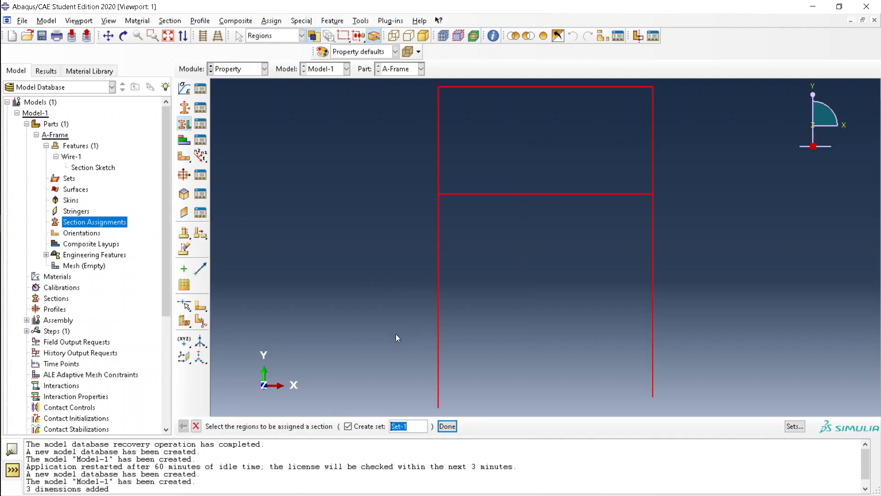
key("Escape")
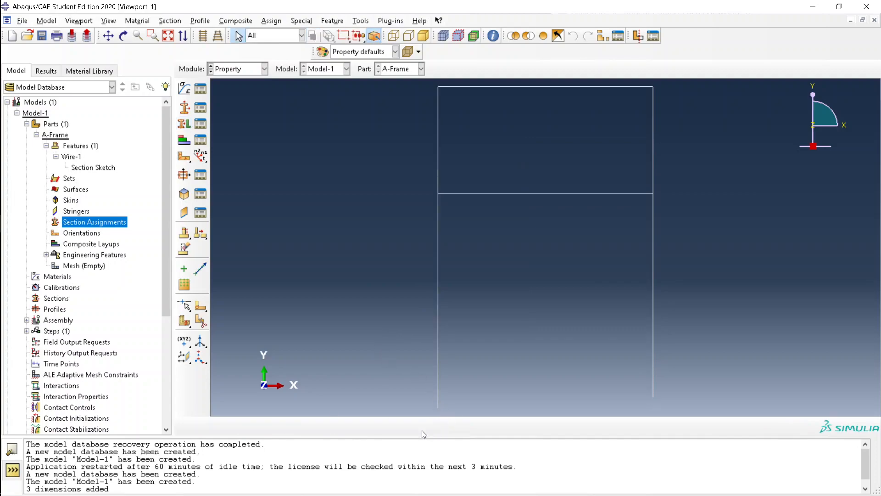
double_click(58, 277)
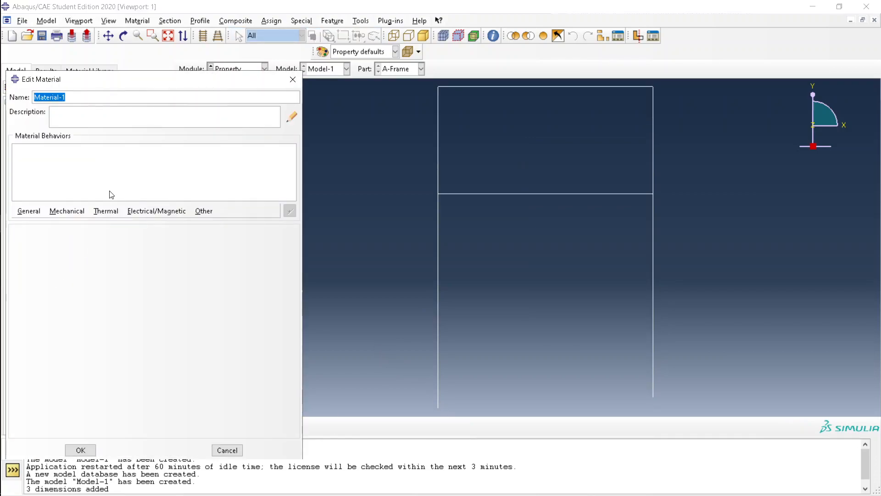
type("elgi")
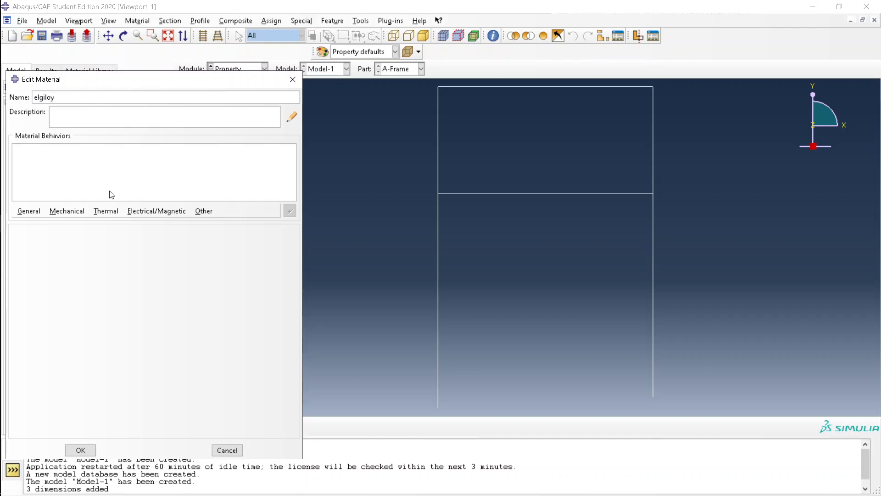
type("loy")
key("alt+Tab")
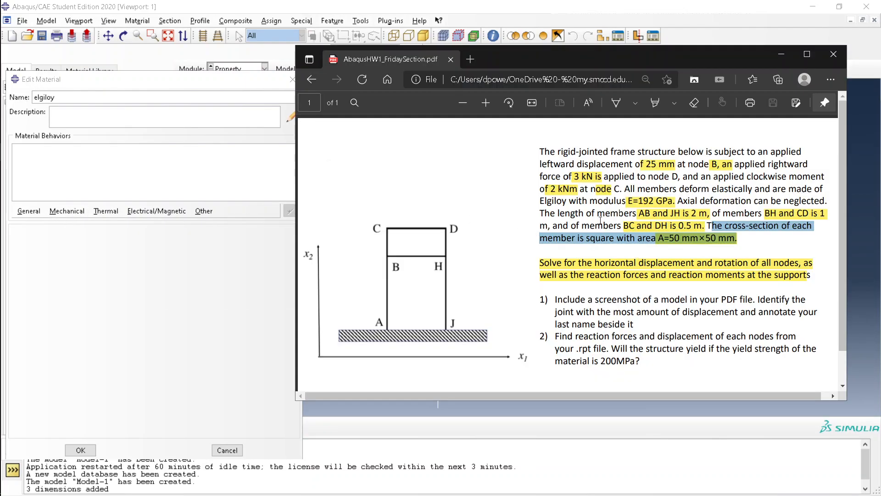
double_click(550, 200)
key("alt+Tab")
key("alt+Tab")
key("alt+Tab")
key("super+Left")
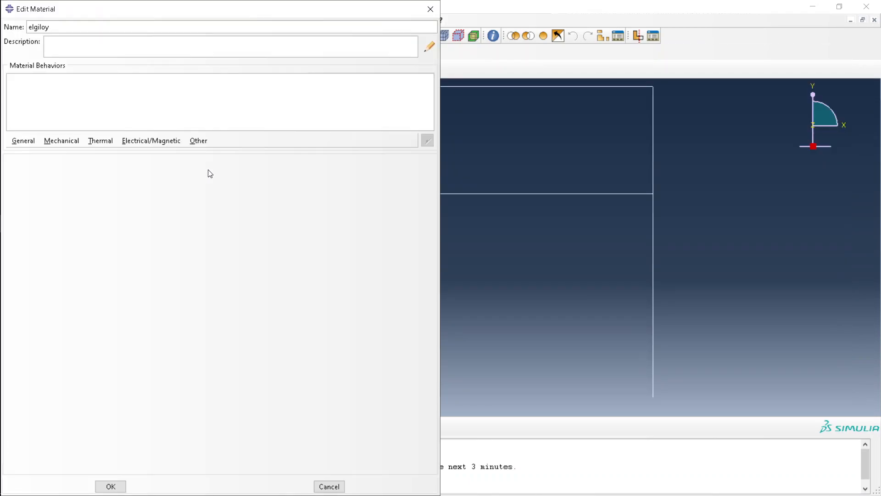
key("super+Right")
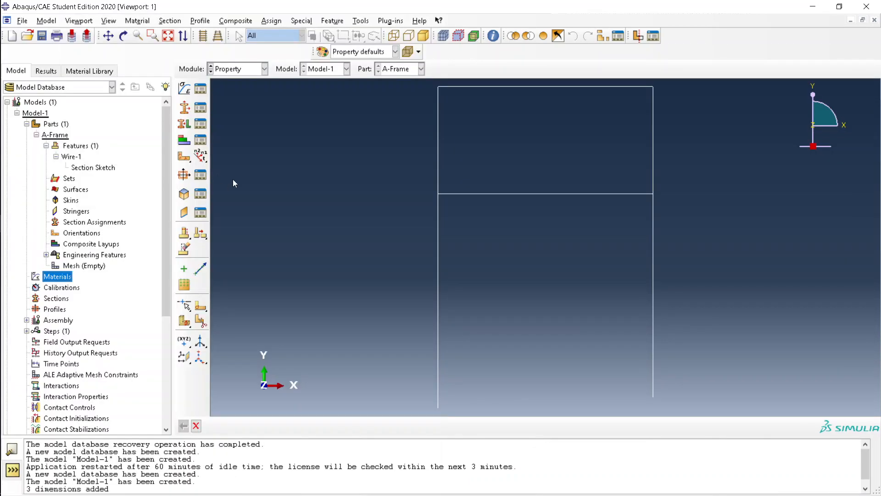
key("super+Left")
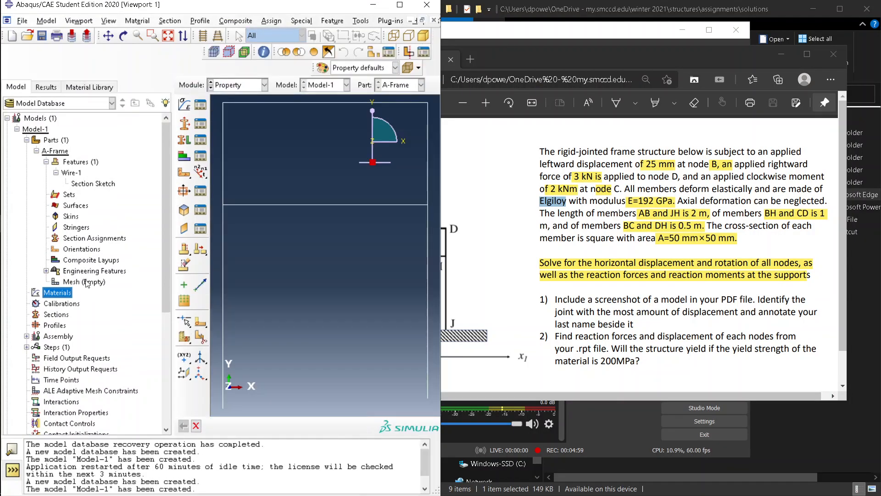
Create material elgiloy with an elastic Young's modulus of 192e9
double_click(60, 295)
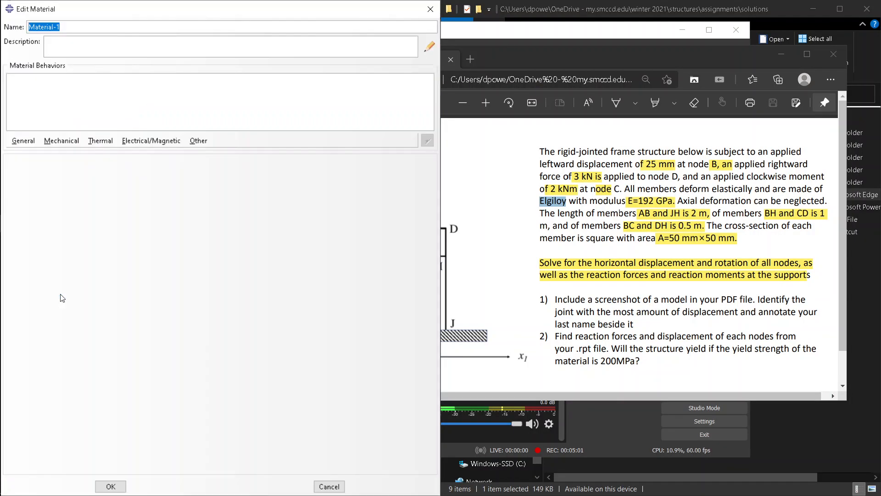
type("elgiloy")
left_click(63, 141)
mouse_move(84, 157)
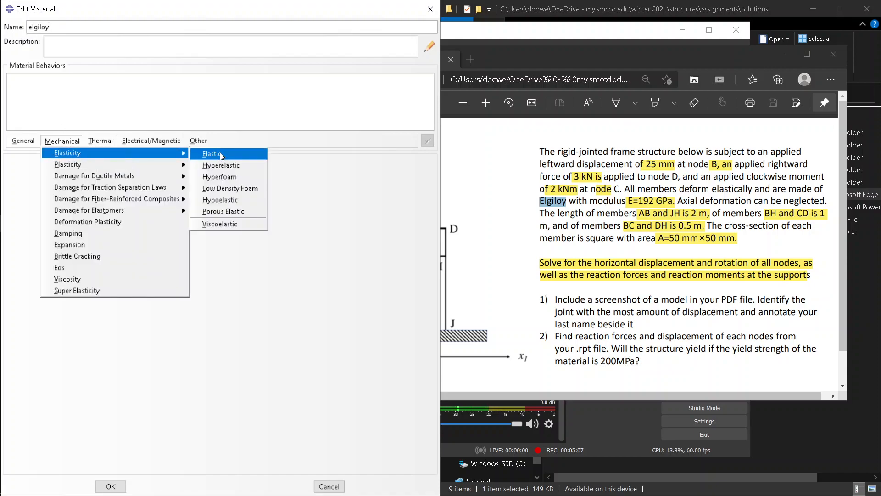
left_click(219, 154)
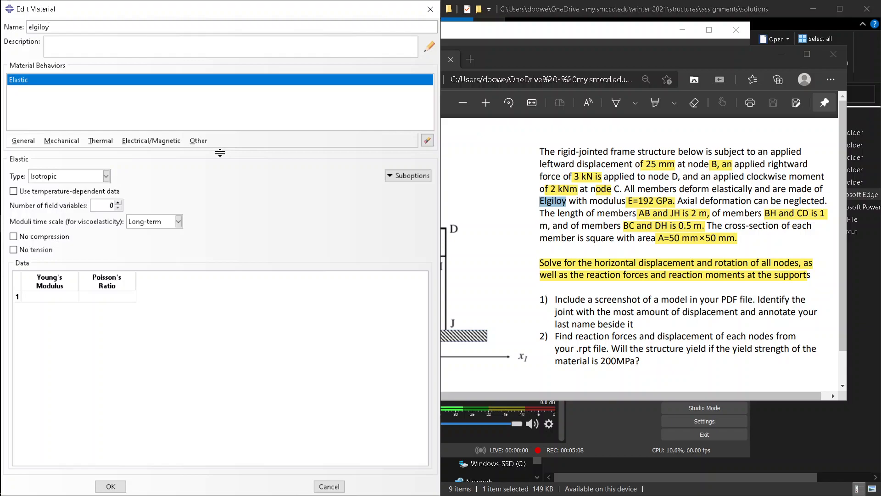
left_click(63, 298)
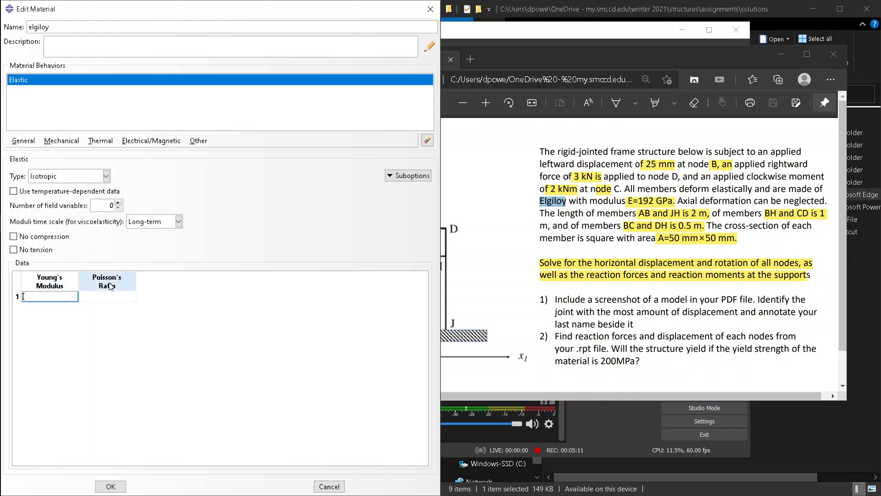
type("192e")
type("9")
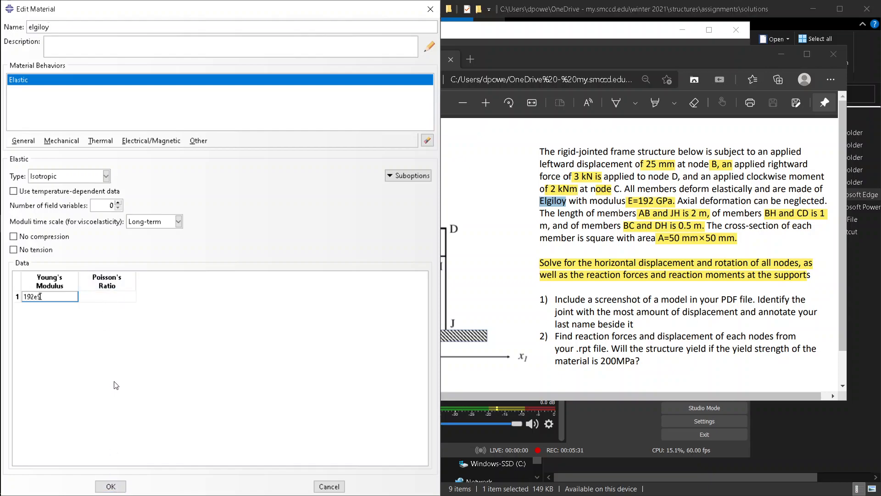
left_click(111, 486)
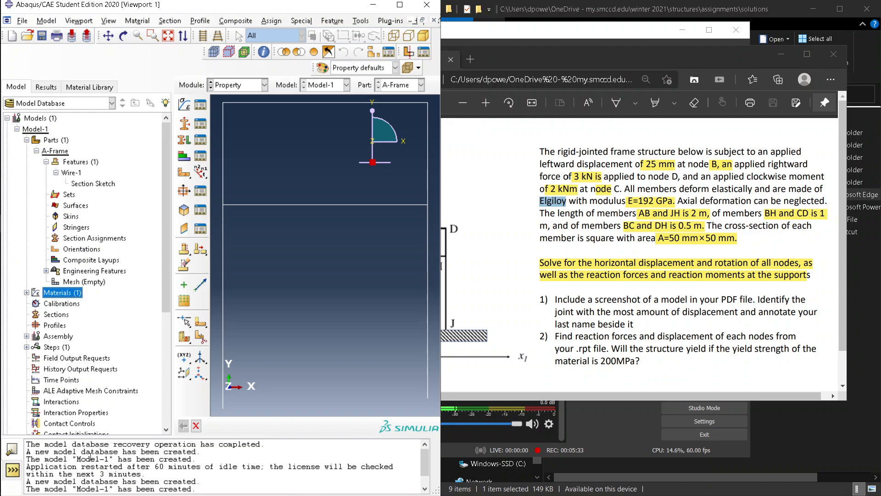
Maximize Abaqus and select all A-Frame wire edges for section assignment
left_click(85, 281)
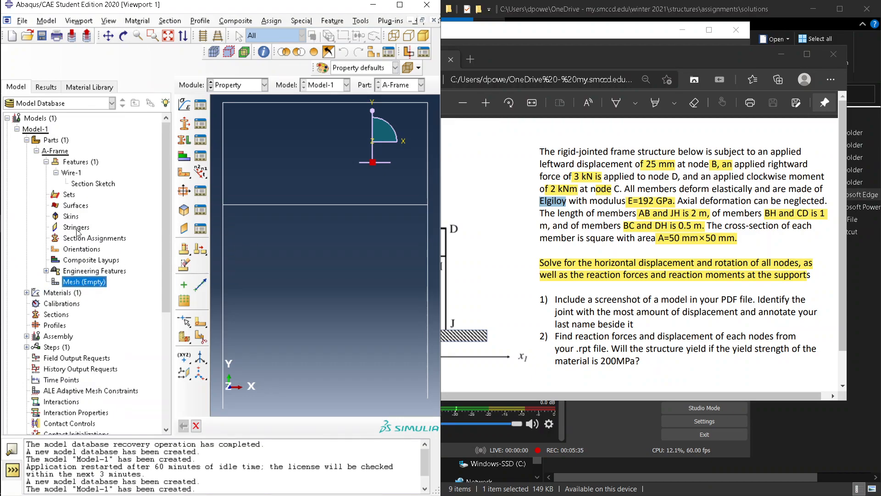
left_click(399, 5)
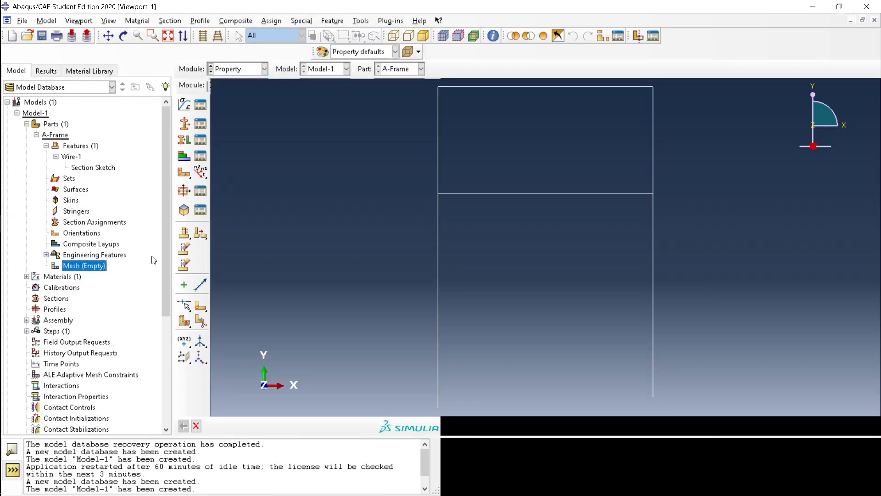
double_click(108, 224)
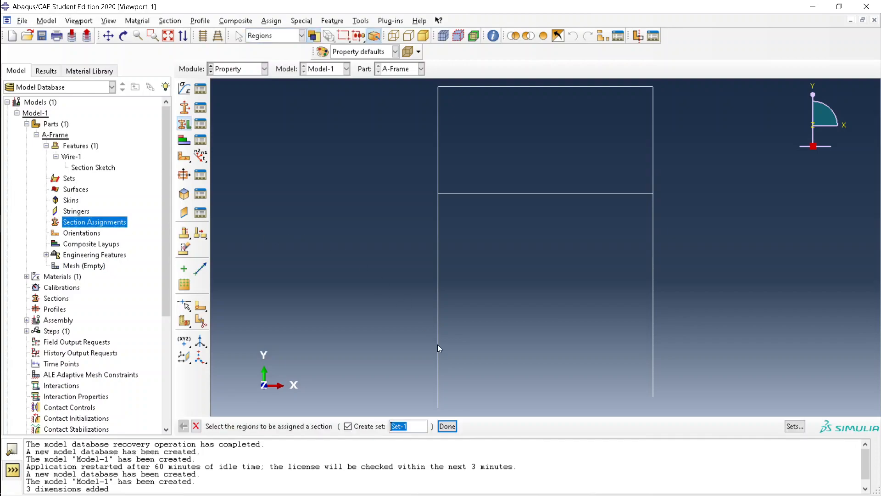
key("ctrl+a")
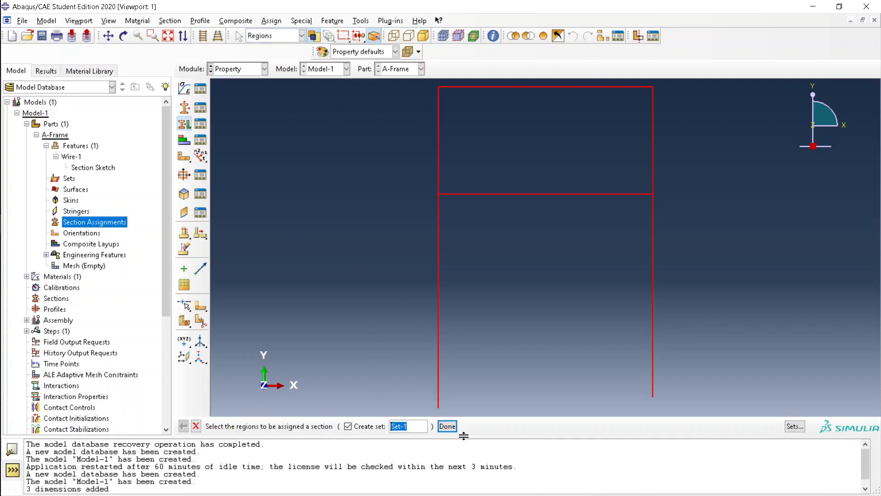
left_click(451, 426)
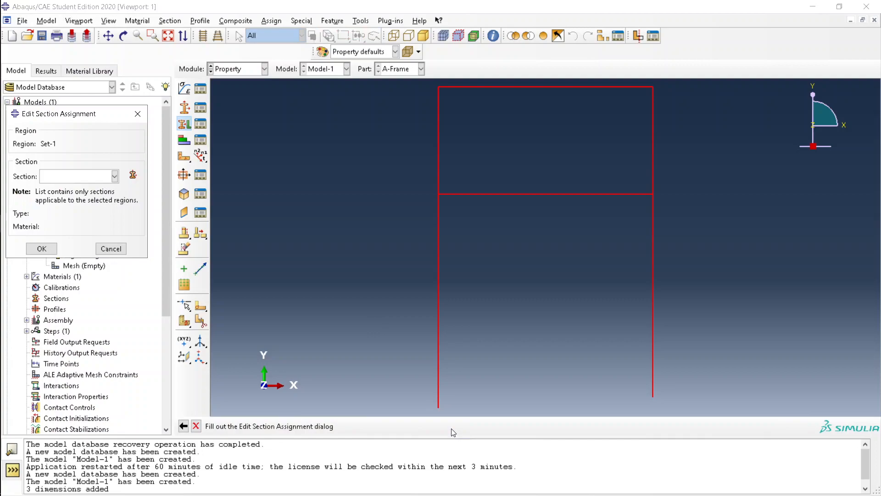
Begin creating a new beam section for the frame
left_click(135, 178)
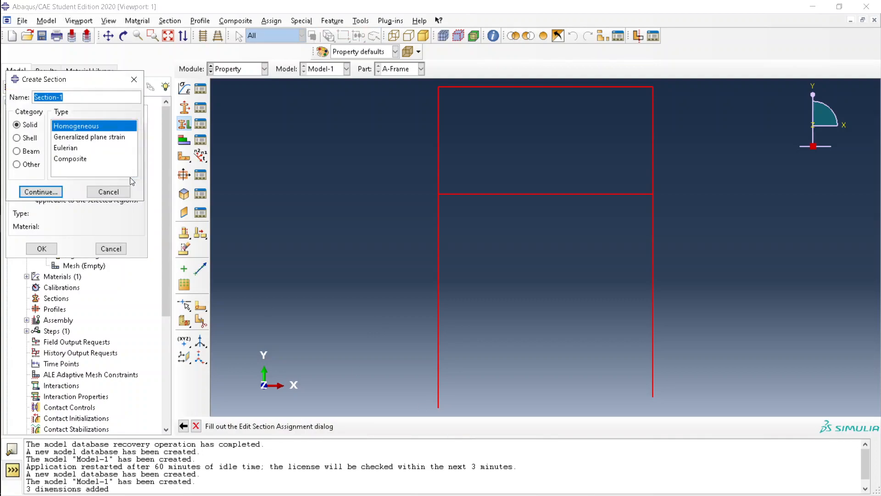
left_click(106, 192)
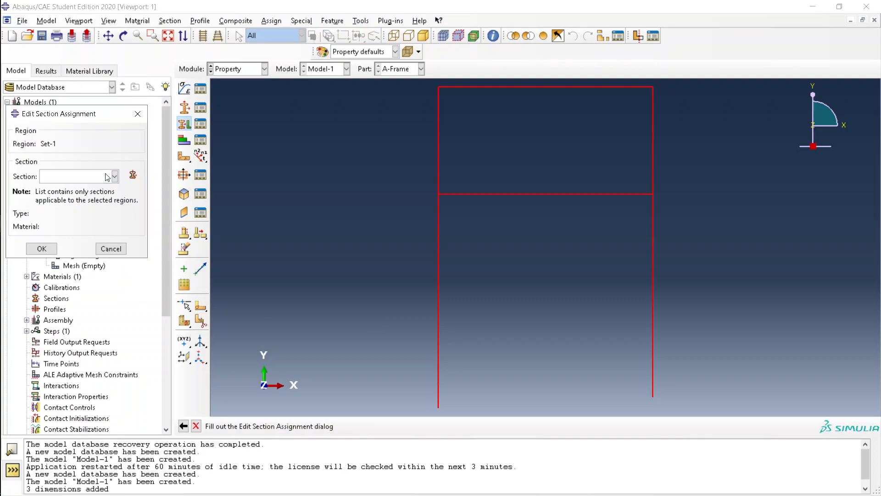
left_click(132, 174)
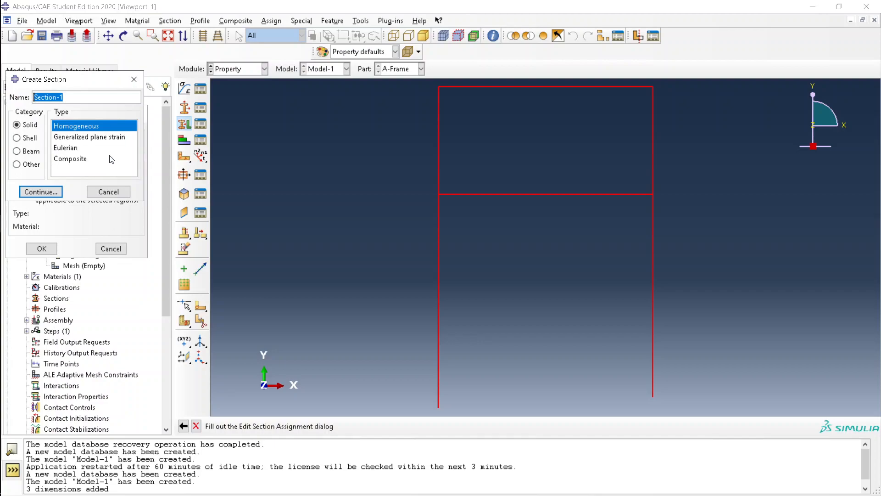
left_click(28, 151)
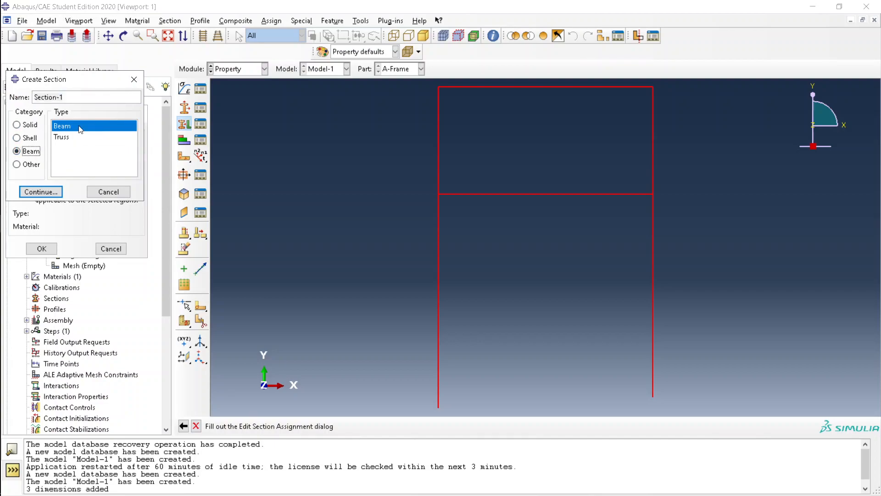
left_click(40, 191)
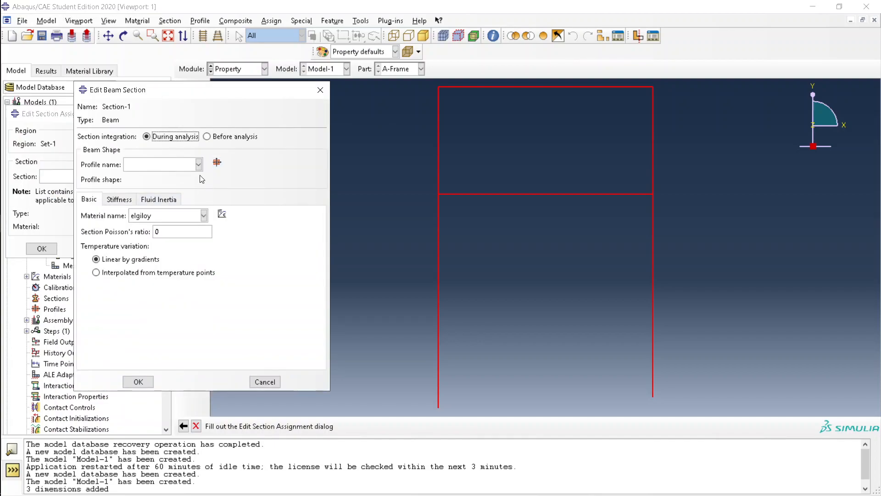
Create a rectangular beam profile named 'elgiloy'
left_click(217, 162)
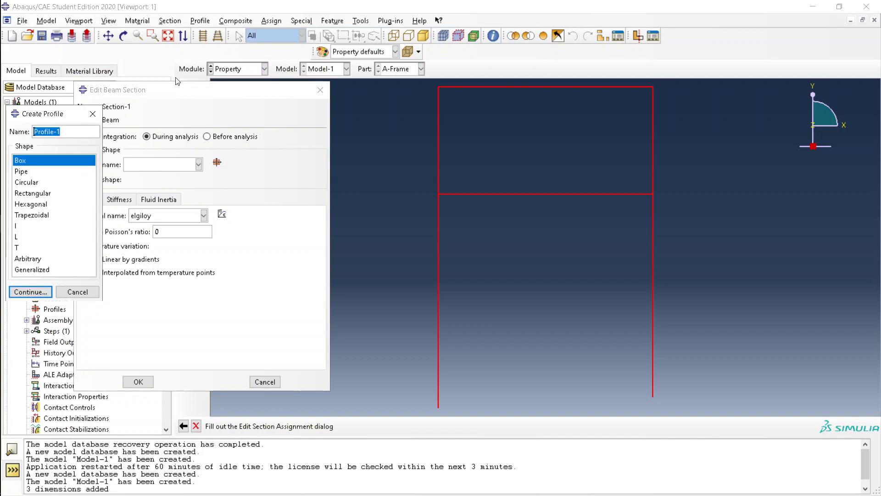
mouse_move(2, 131)
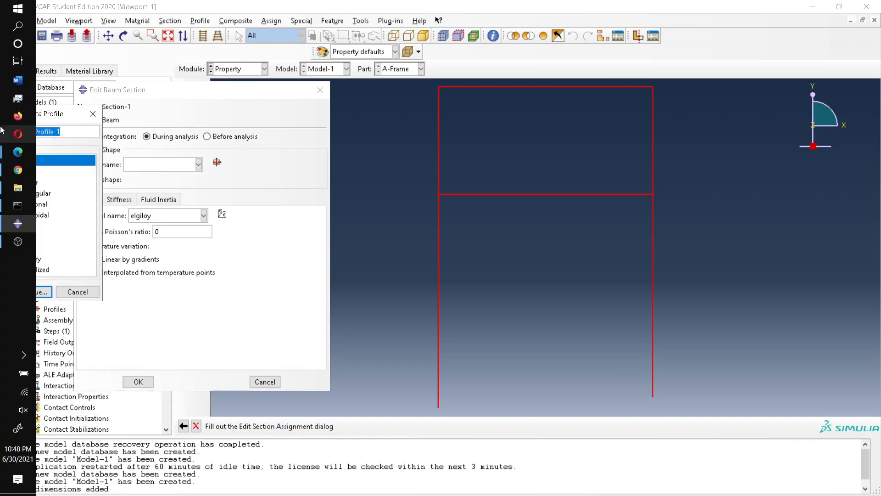
type("elgioloy")
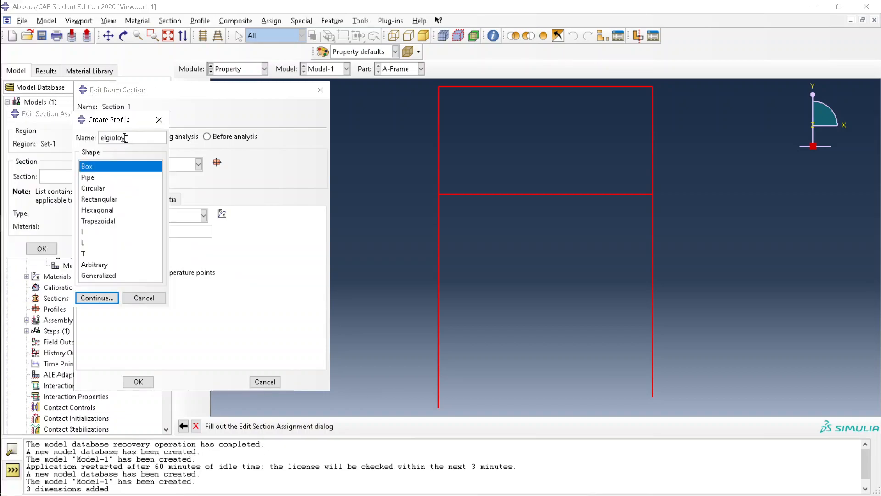
left_click(109, 299)
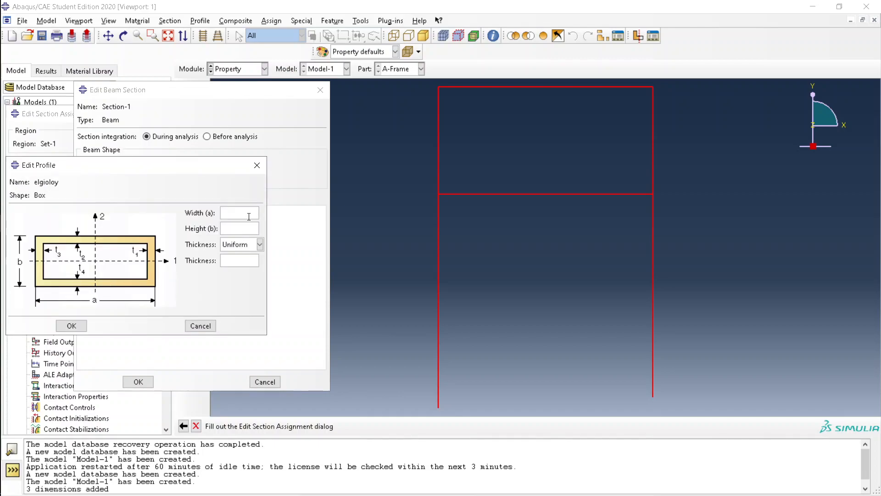
left_click(211, 329)
left_click(217, 162)
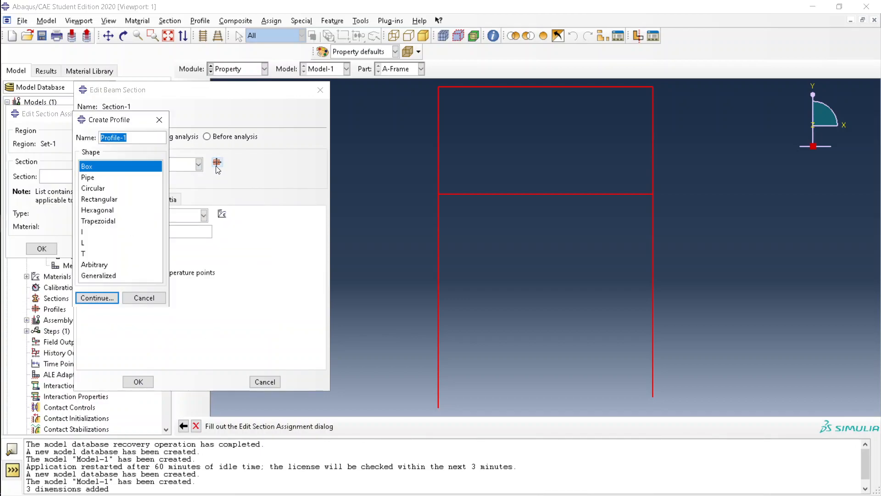
left_click(105, 200)
triple_click(121, 138)
type("elgiloy")
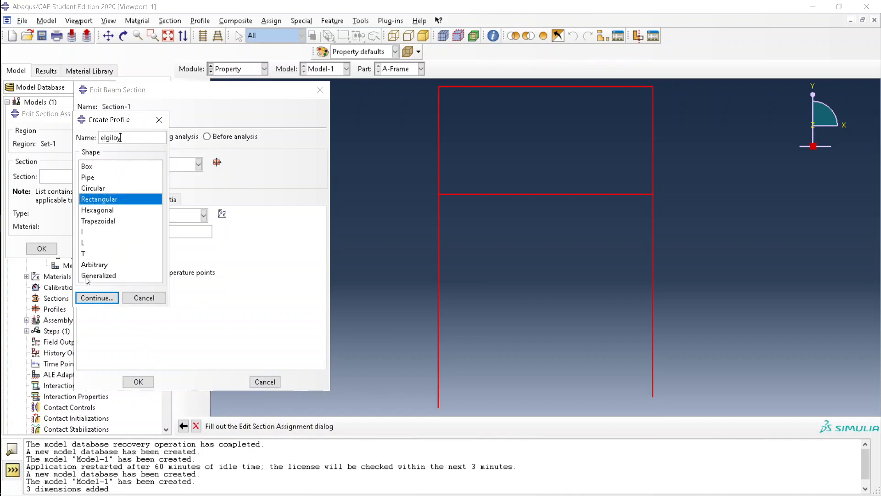
left_click(97, 298)
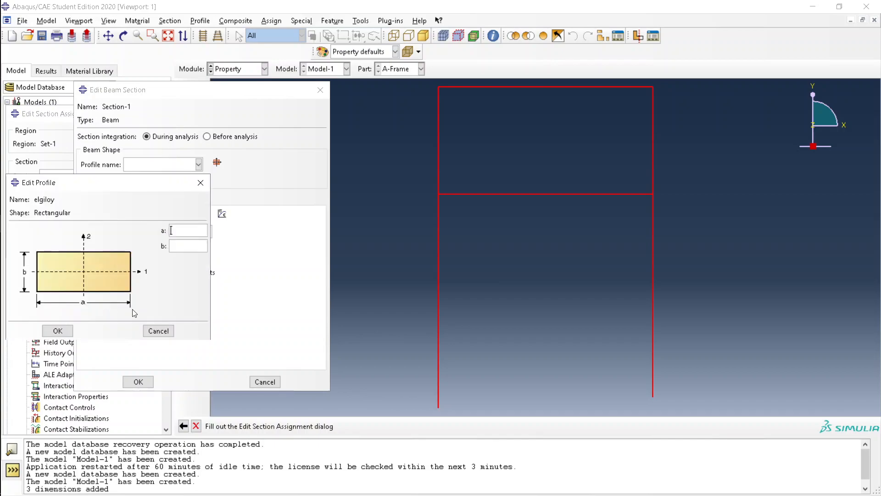
Give the elgiloy profile dimensions a = 0.05 and b = 0.05
left_click(192, 232)
key("alt+Tab")
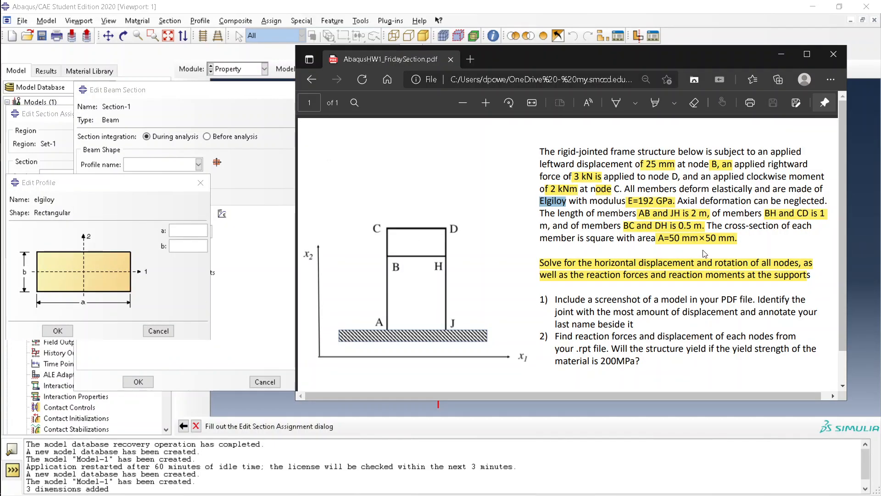
double_click(707, 238)
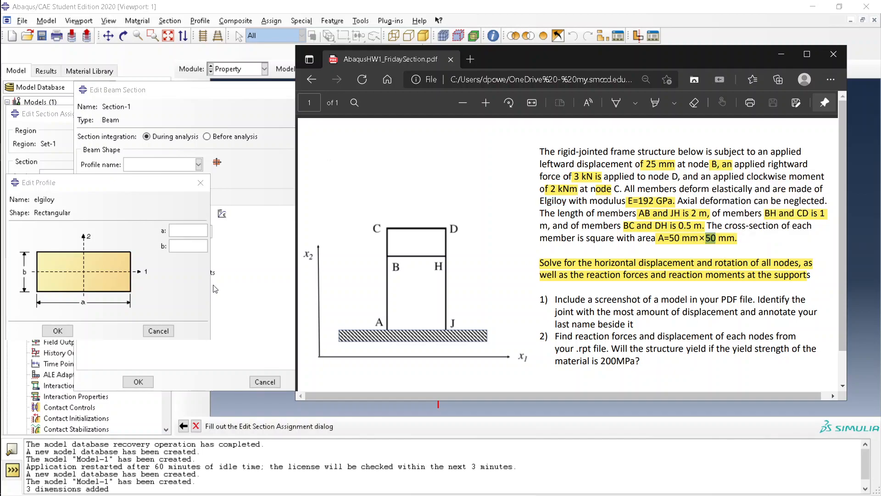
left_click(191, 240)
type(".05")
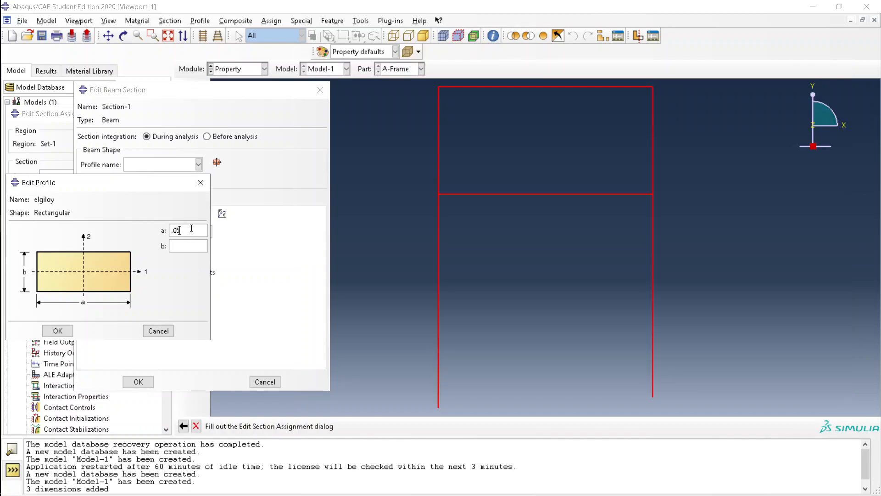
type(".05")
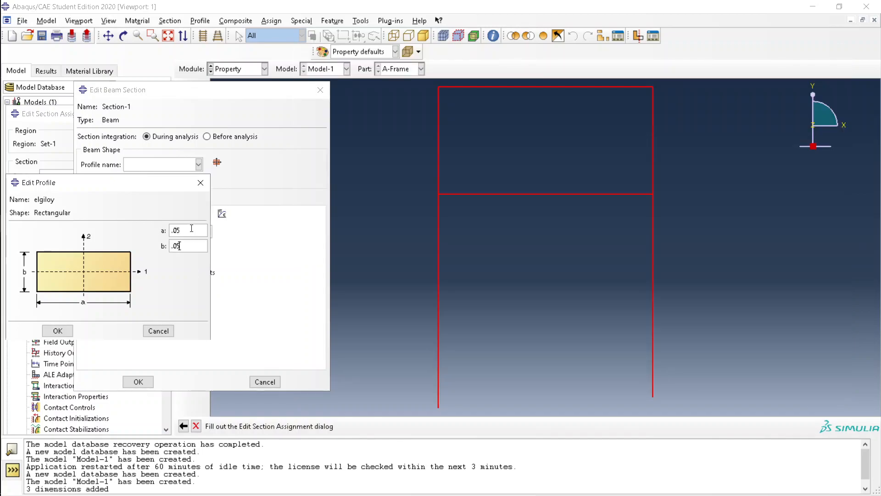
left_click(58, 330)
Confirm the beam section and assign Section-1 to the frame
left_click(180, 231)
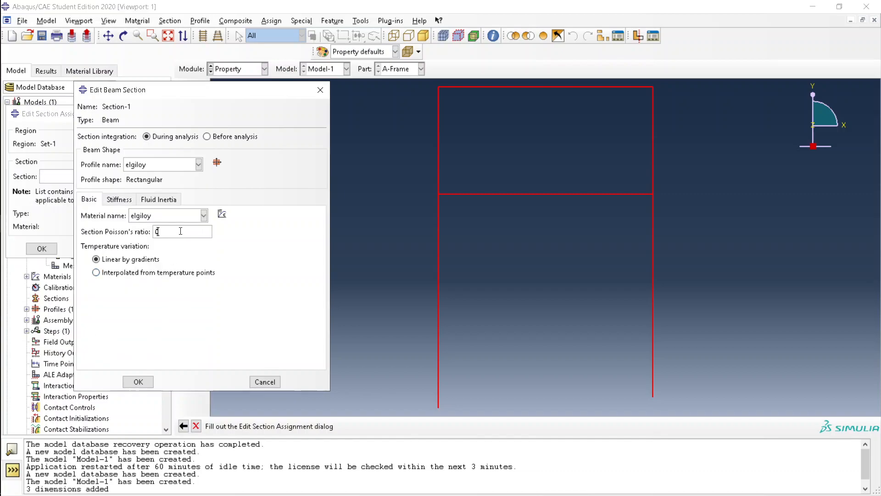
left_click(138, 382)
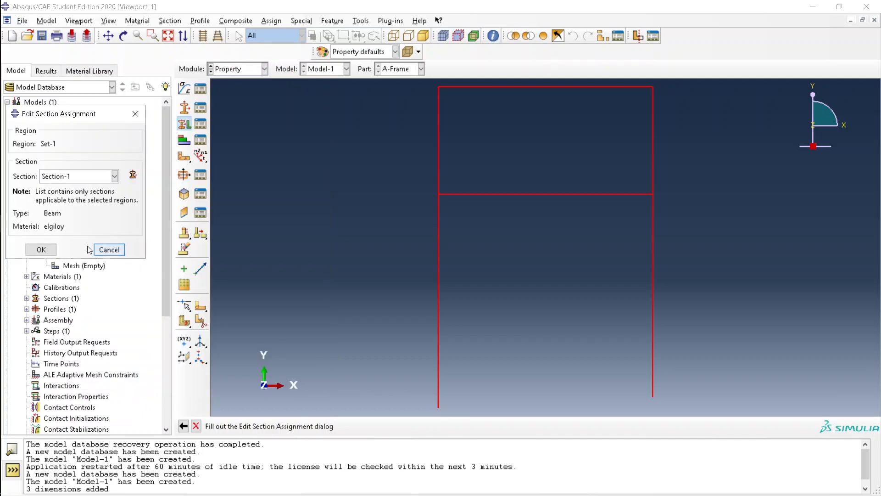
left_click(78, 178)
left_click(60, 191)
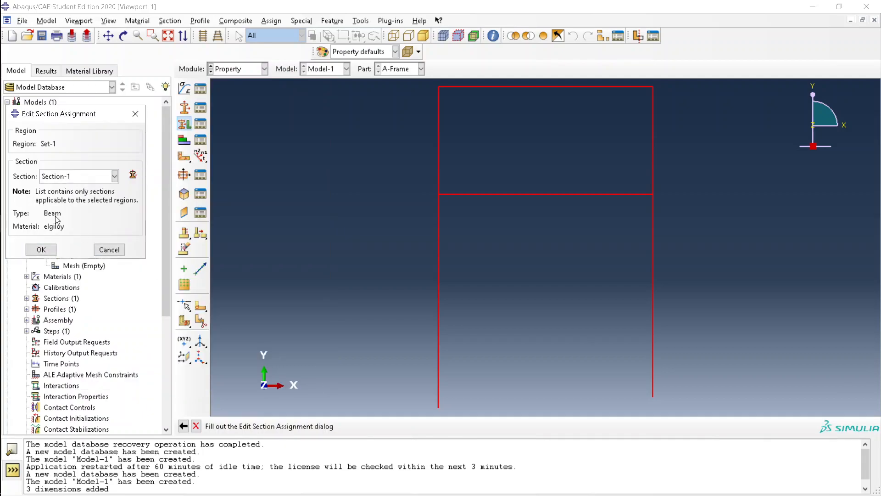
left_click(54, 249)
Inspect the Orientations entry in the model tree and trial-select the frame
double_click(99, 223)
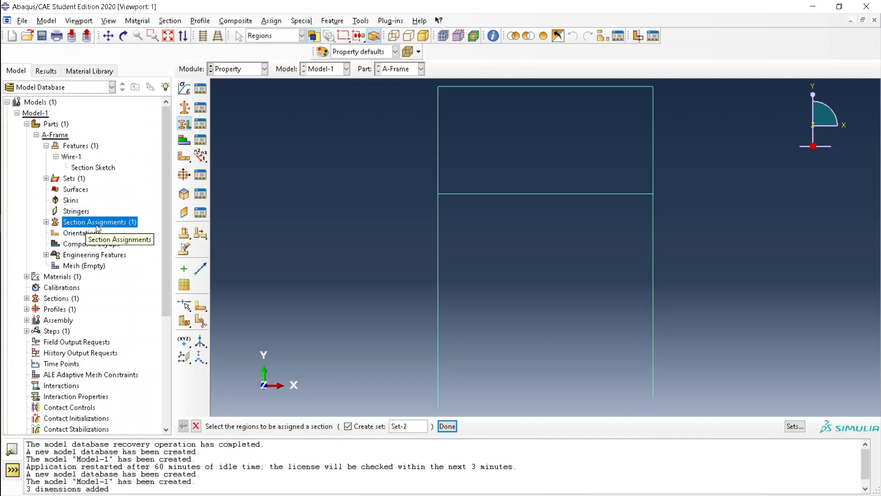
left_click(81, 245)
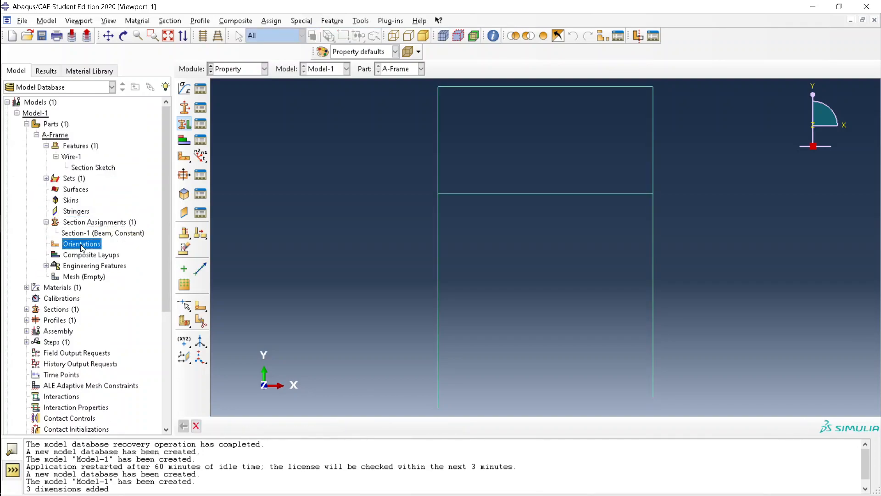
right_click(82, 247)
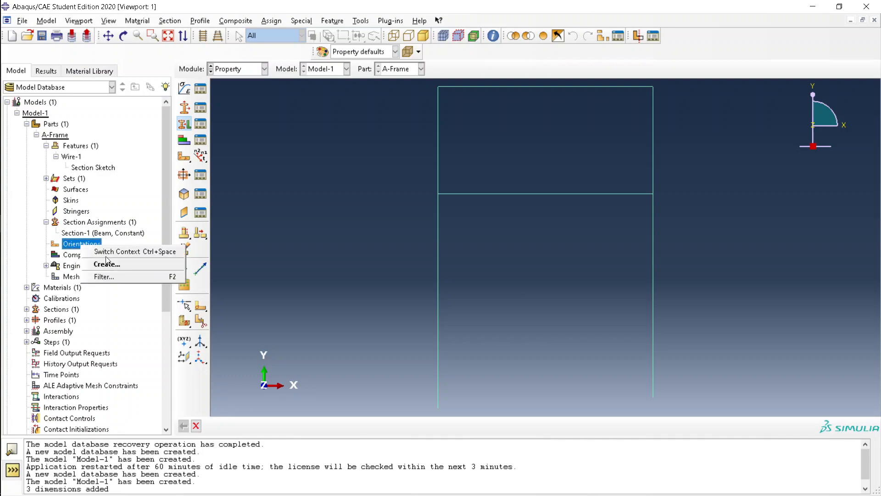
left_click(69, 234)
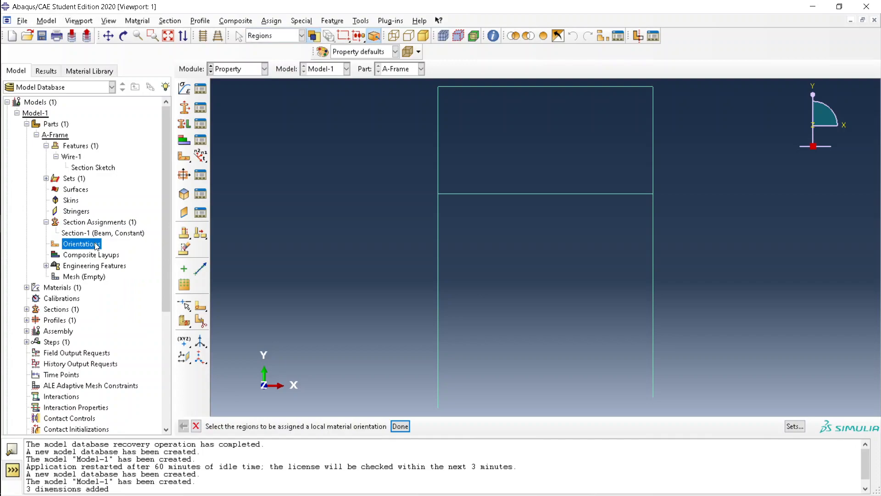
left_click_drag(367, 132, 653, 307)
left_click(345, 222)
Start a beam section orientation assignment with the whole frame selected
left_click(332, 20)
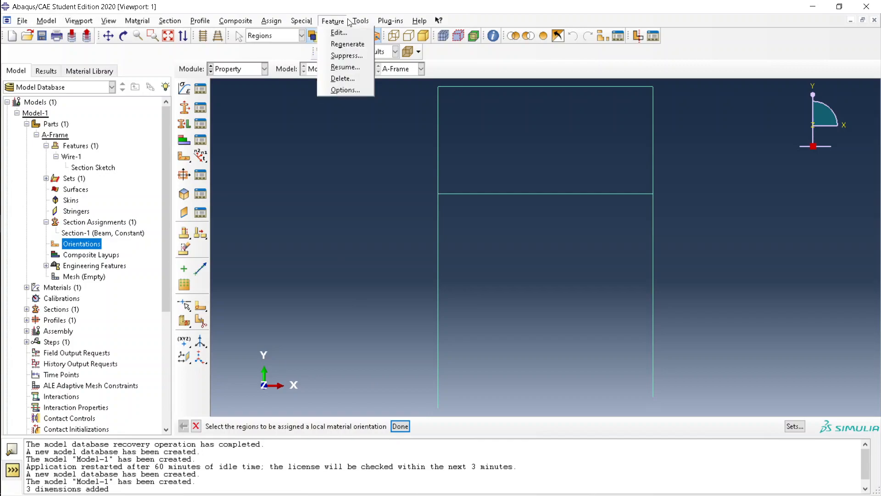
mouse_move(272, 21)
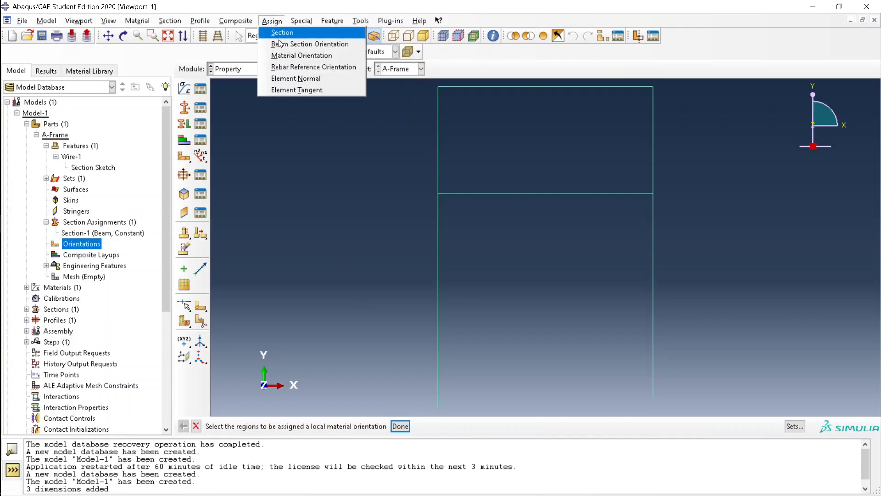
left_click(304, 44)
left_click_drag(359, 158, 690, 285)
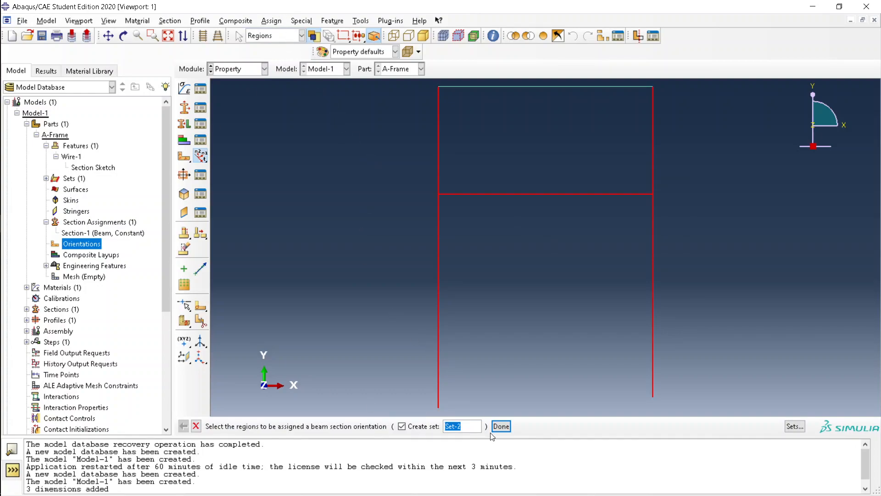
left_click(501, 426)
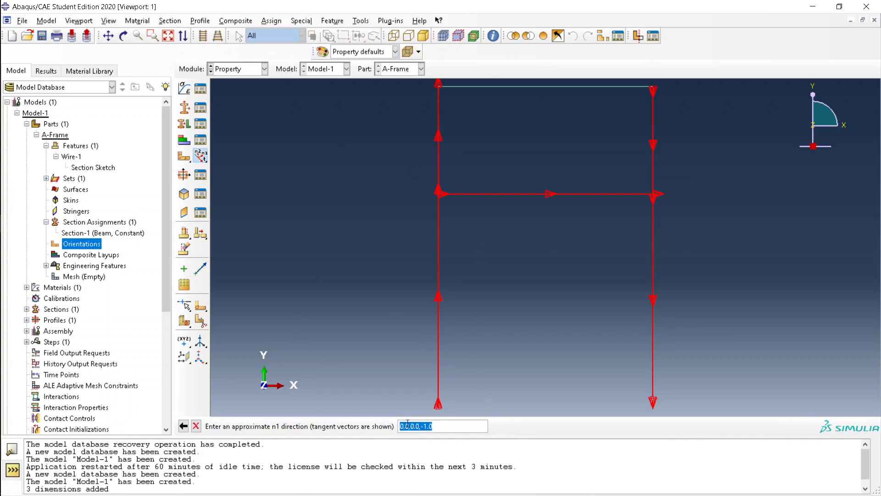
Accept n1 direction 0,0,-1 and confirm the orientation assignment
left_click(302, 21)
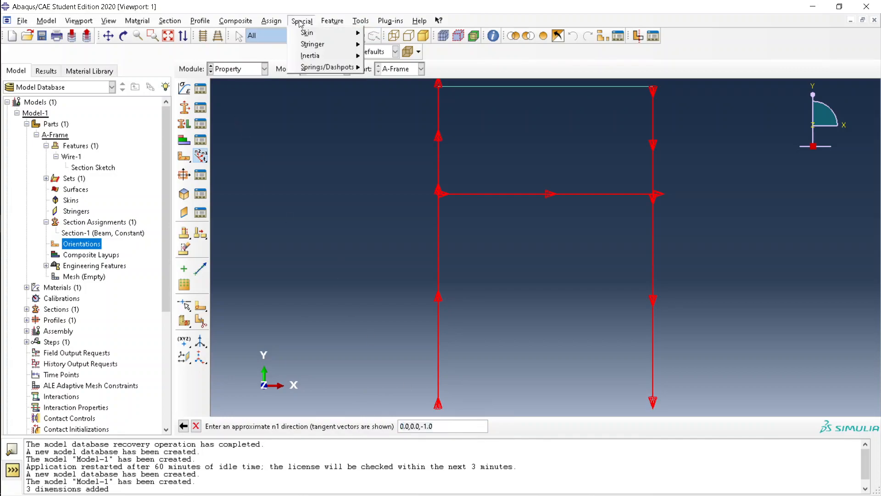
mouse_move(271, 20)
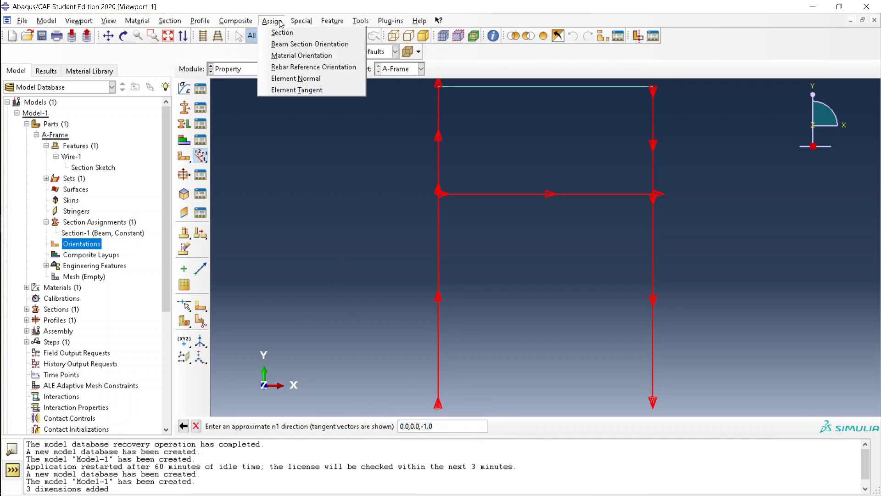
left_click(407, 272)
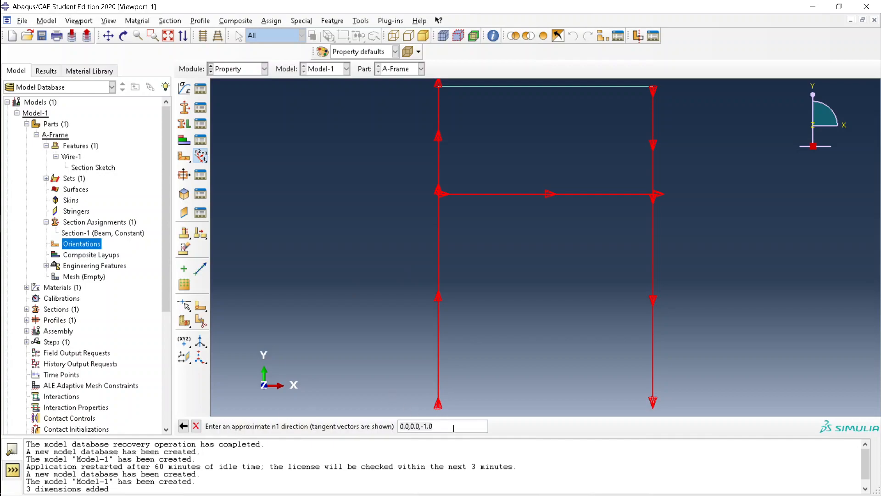
key("Return")
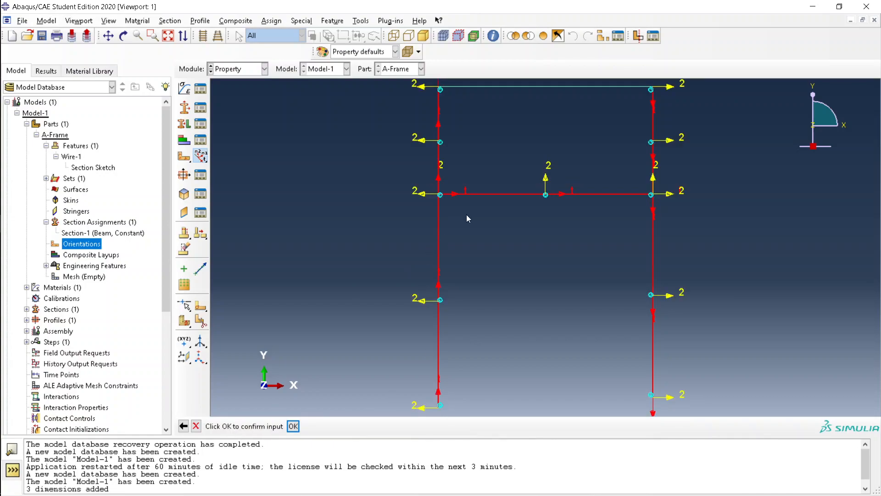
scroll(467, 213, "down", 3)
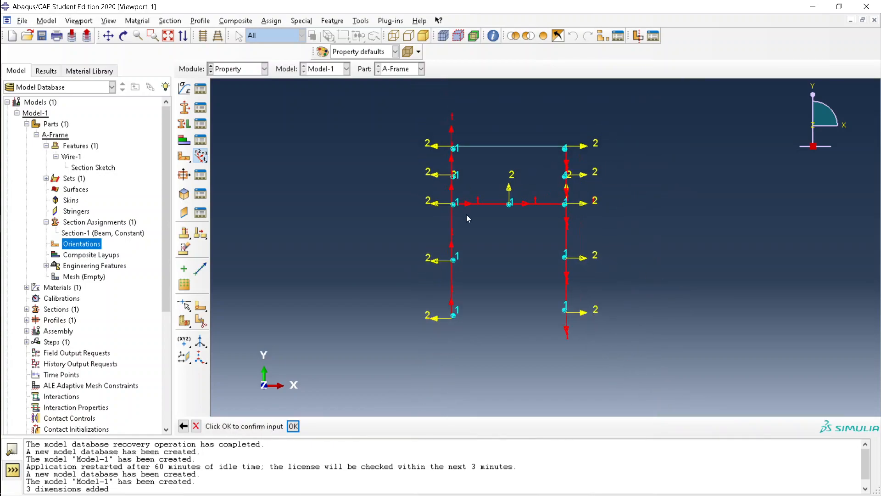
left_click(293, 426)
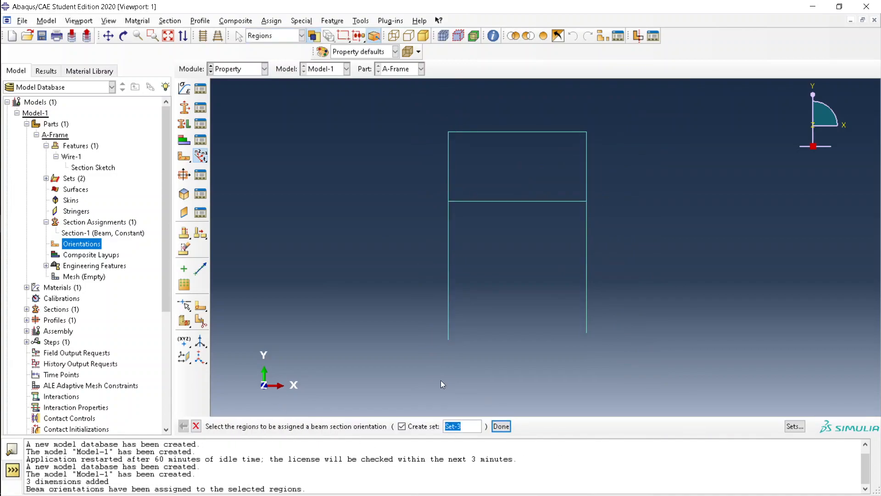
left_click(195, 426)
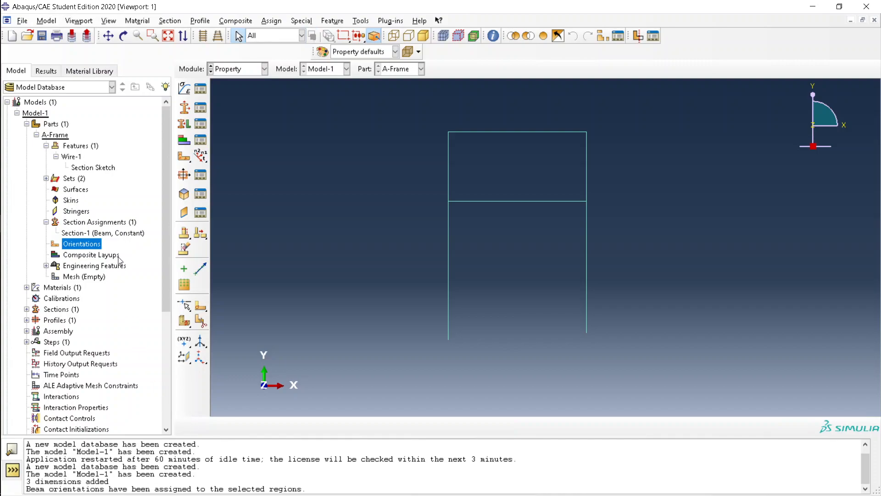
Seed the A-Frame part with a global size of 0.005
double_click(98, 276)
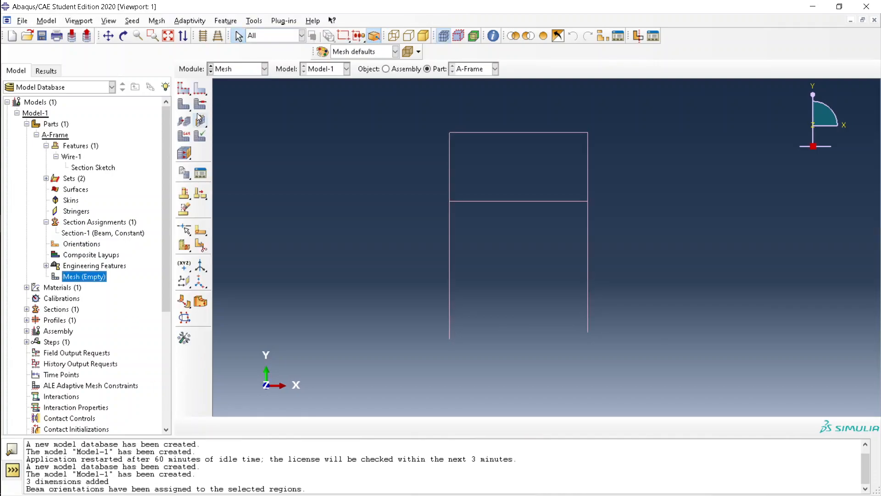
left_click(185, 88)
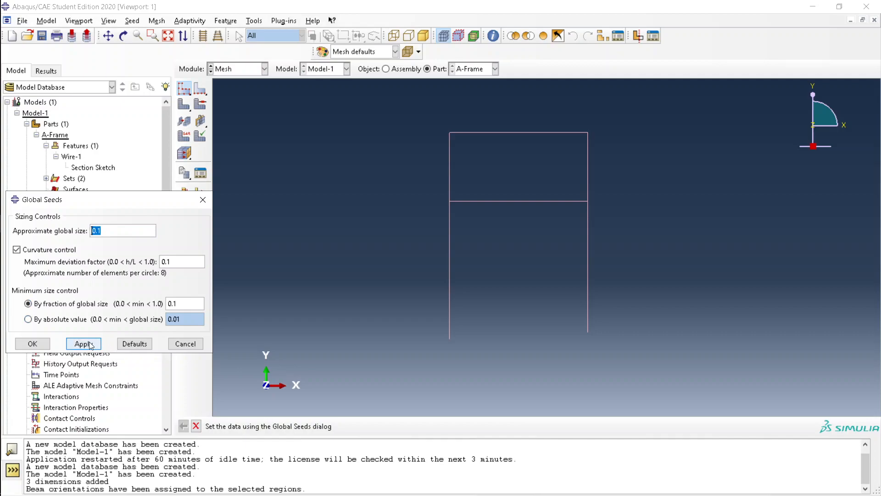
left_click(117, 228)
left_click(83, 345)
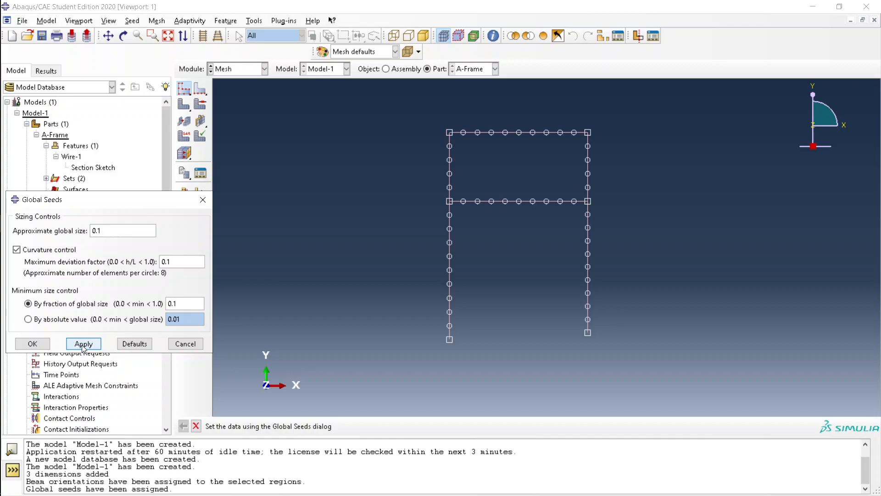
left_click(127, 231)
key("BackSpace")
type("05")
left_click(76, 344)
left_click(116, 227)
key("BackSpace")
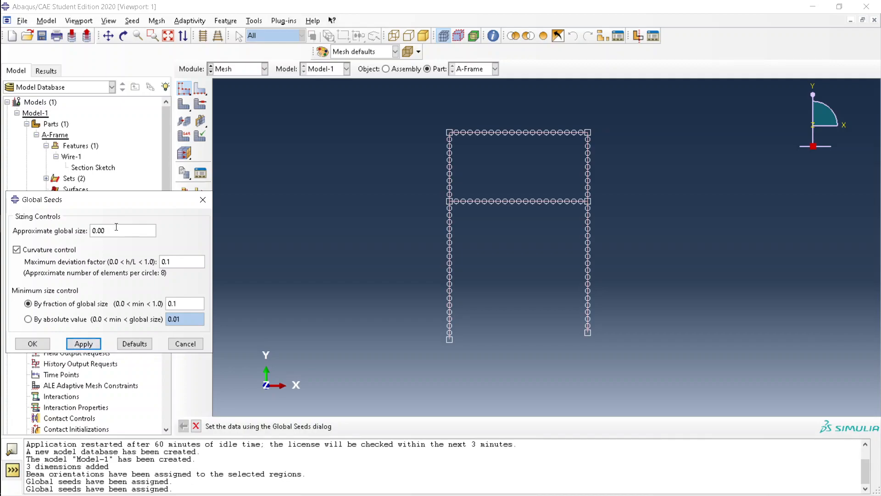
left_click(88, 345)
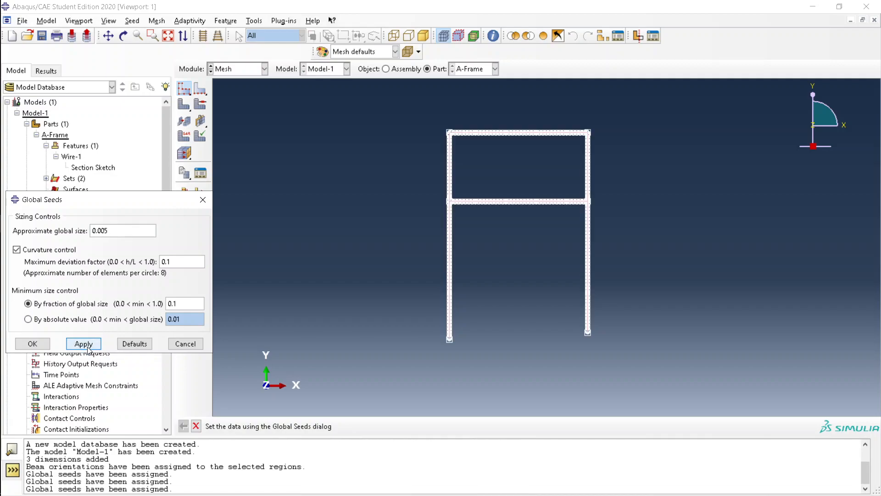
left_click(36, 345)
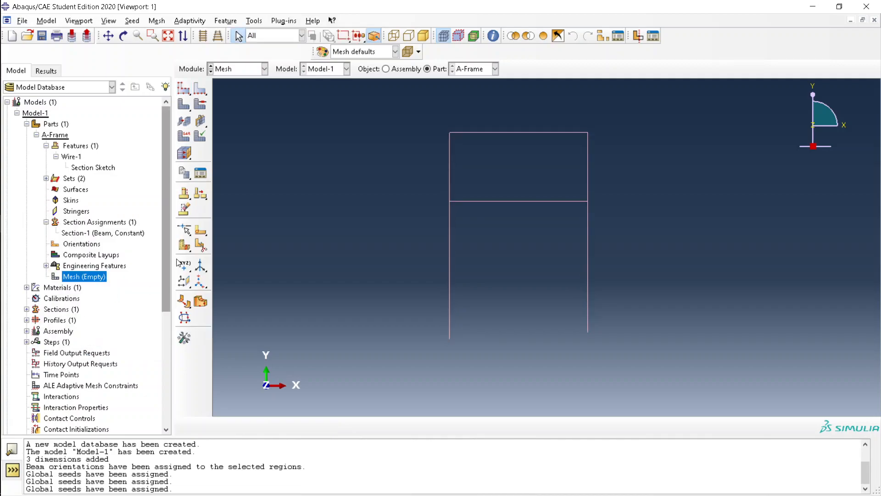
Mesh the part and expand the Sections, Profiles and Assembly branches
left_click(184, 105)
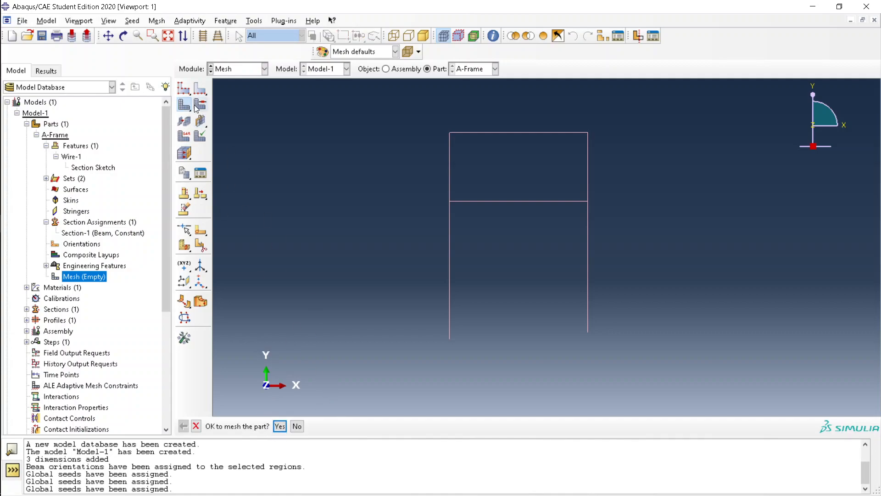
left_click(280, 426)
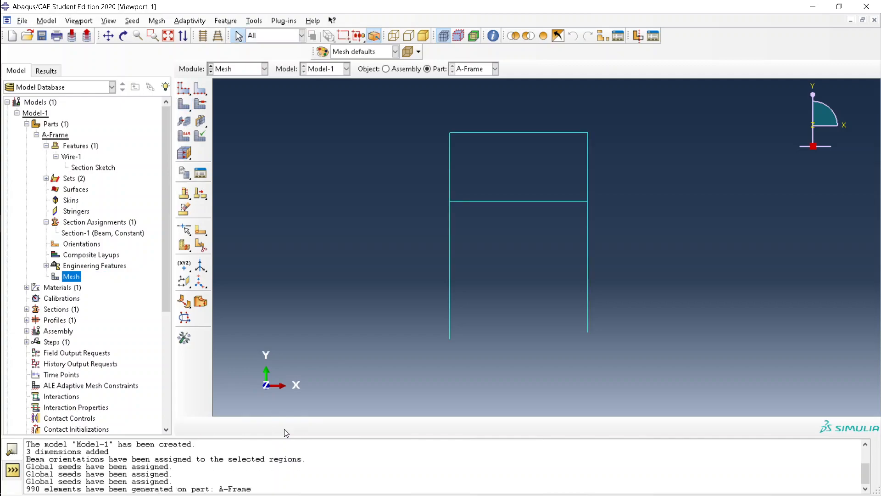
left_click(67, 312)
key("Right")
key("Right")
key("Right")
key("Right")
key("Right")
key("Right")
key("Right")
key("Right")
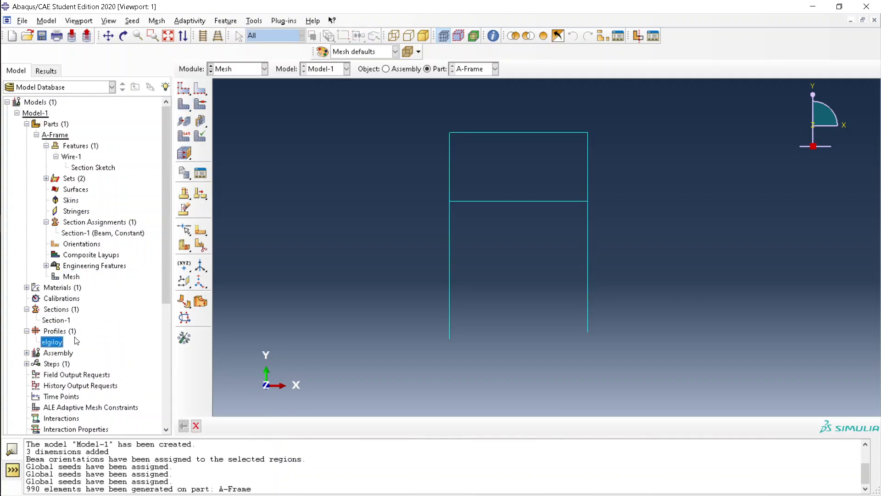
Create the A-Frame-1 instance in the assembly
double_click(60, 364)
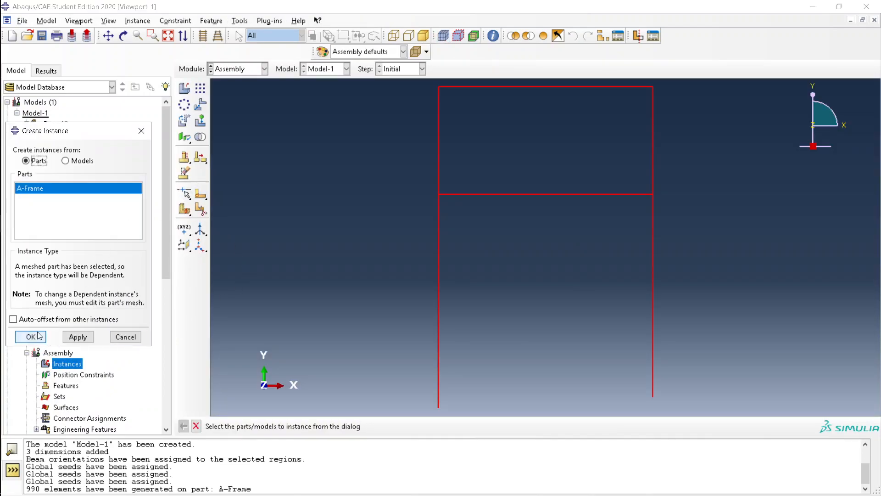
left_click(30, 337)
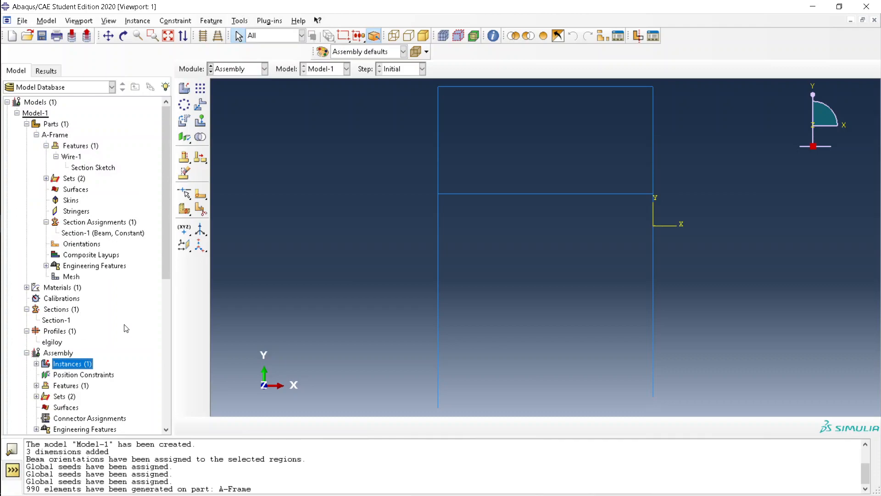
scroll(146, 328, "down", 4)
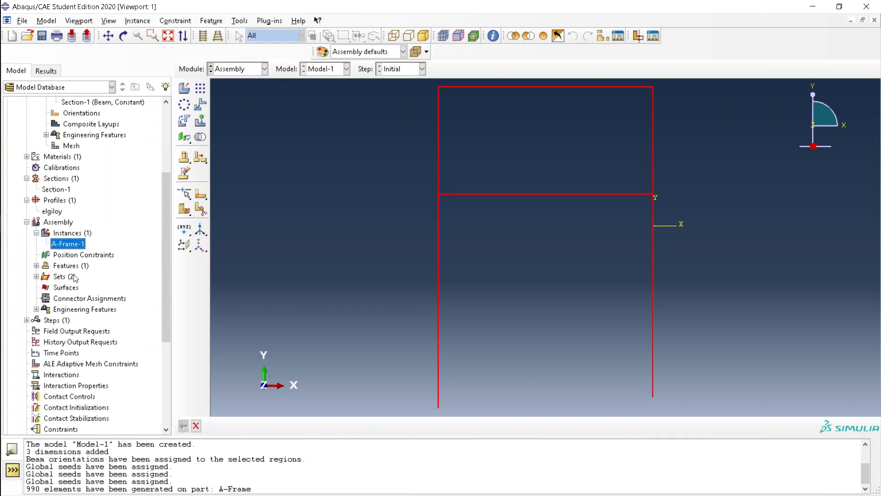
left_click(62, 331)
left_click(62, 340)
Create a Static, General step named 'applied forces'
double_click(63, 320)
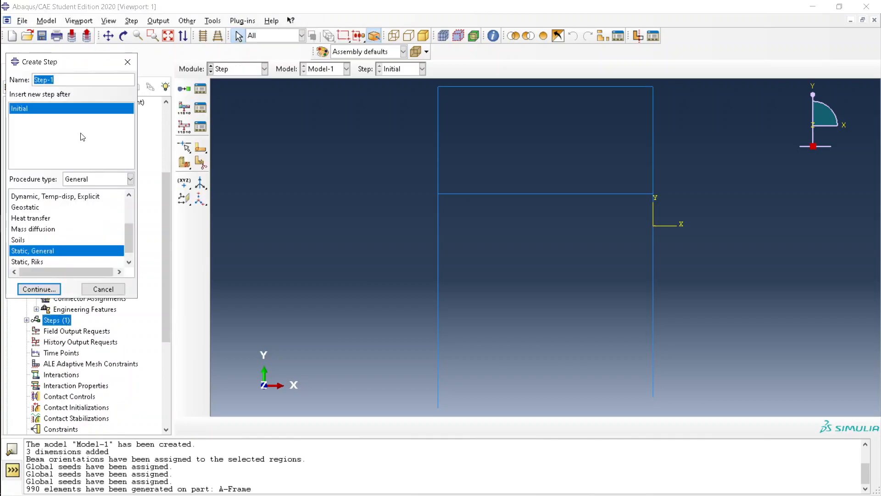
type("applied forces")
left_click(39, 289)
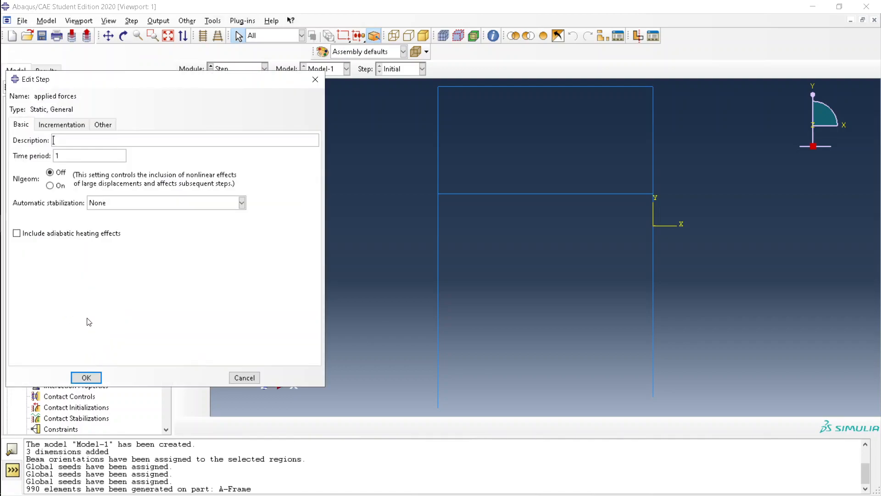
left_click(87, 377)
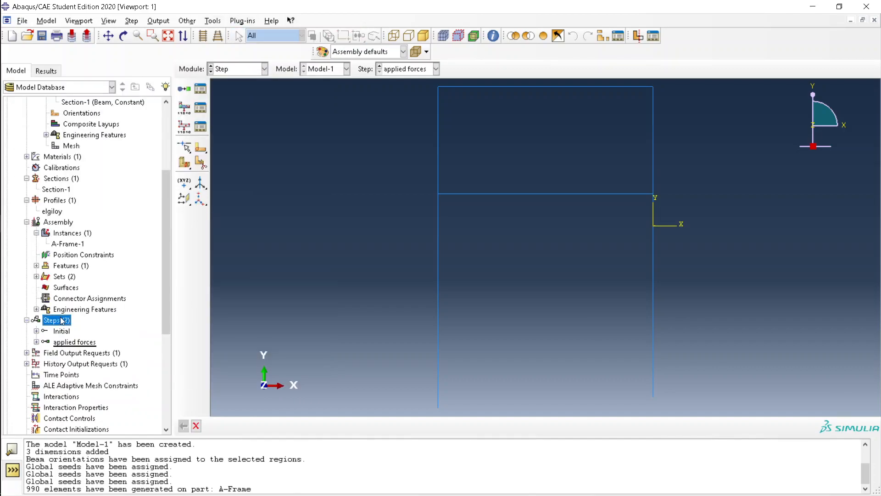
Review the applied forces step settings and expand its contents in the tree
left_click(74, 343)
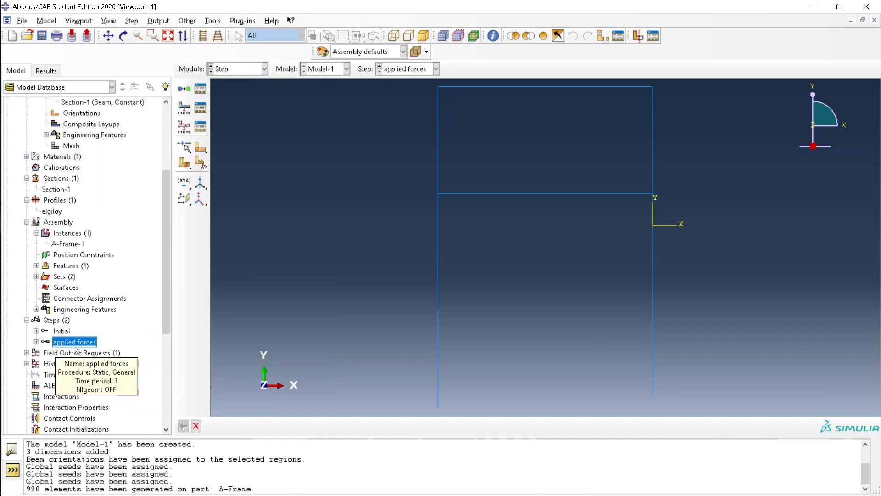
double_click(74, 343)
left_click(243, 374)
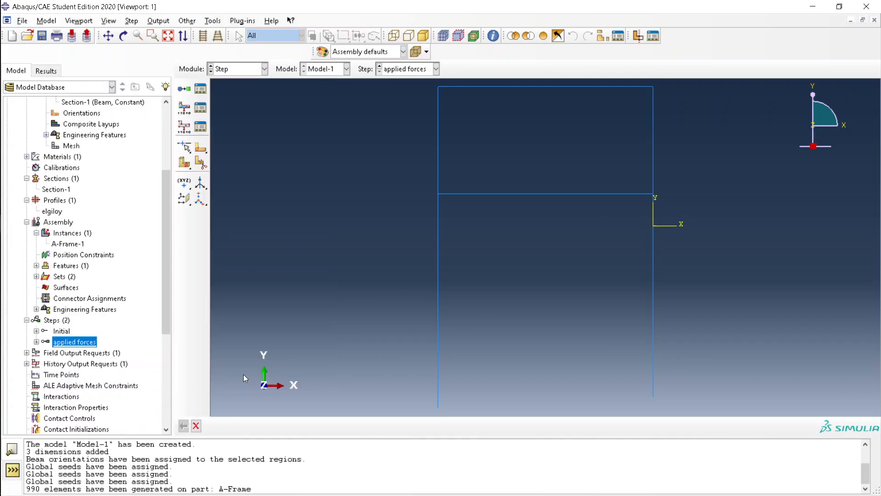
key("Right")
key("Down")
key("Right")
key("Down")
key("Down")
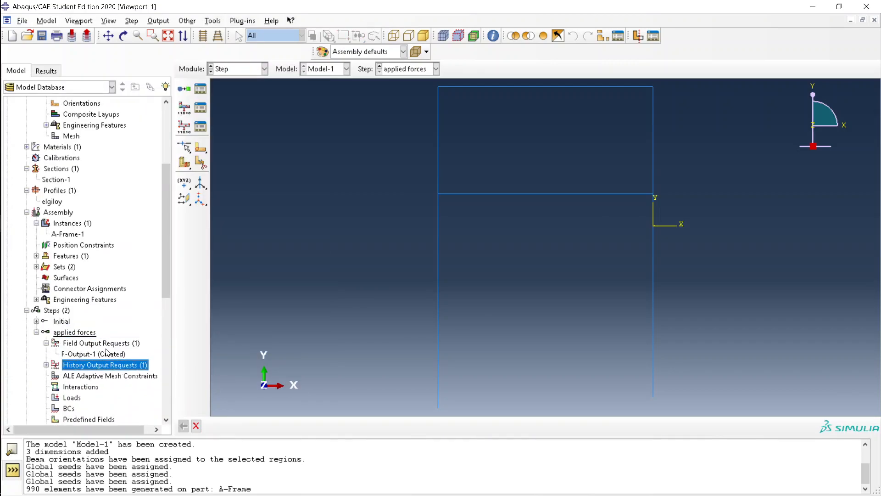
scroll(105, 351, "down", 4)
Create a boundary condition named 'constrained feet' in the applied forces step
left_click(73, 267)
double_click(70, 278)
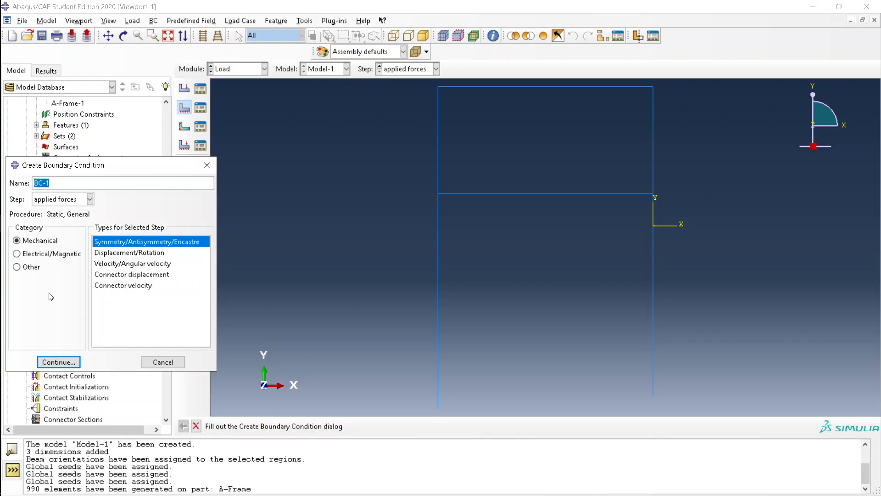
left_click(438, 407)
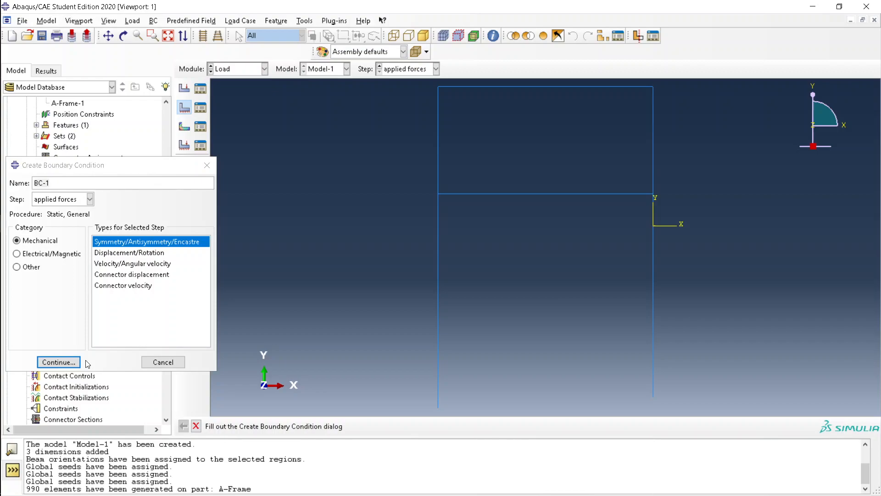
left_click(82, 182)
mouse_move(2, 196)
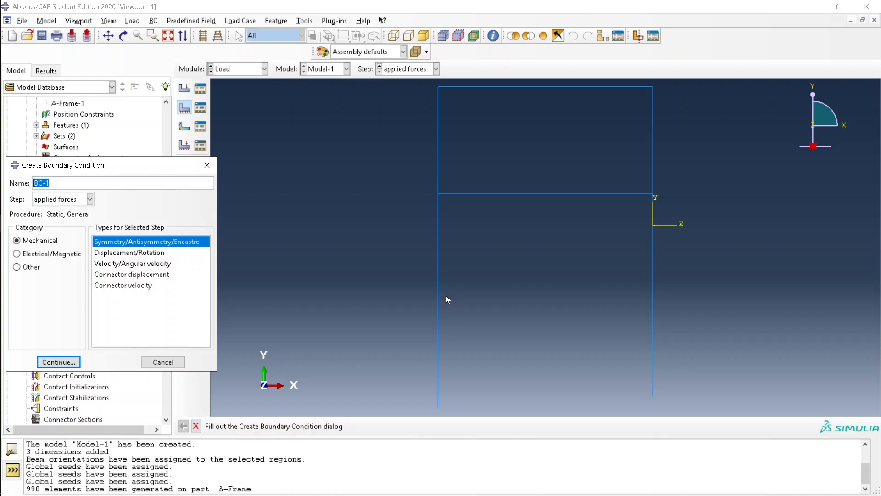
type("constrained feet")
left_click(76, 363)
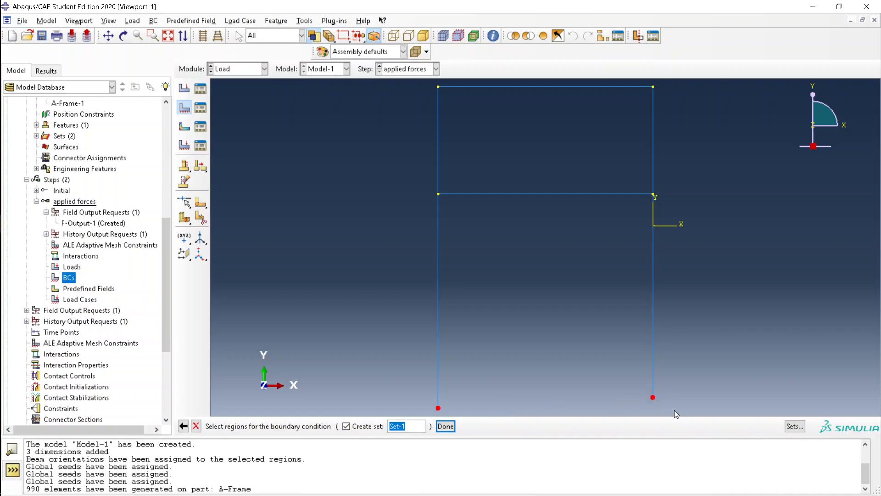
Select both bottom feet as the region and browse the symmetry constraint options
left_click(439, 408, "shift")
scroll(615, 357, "down", 2)
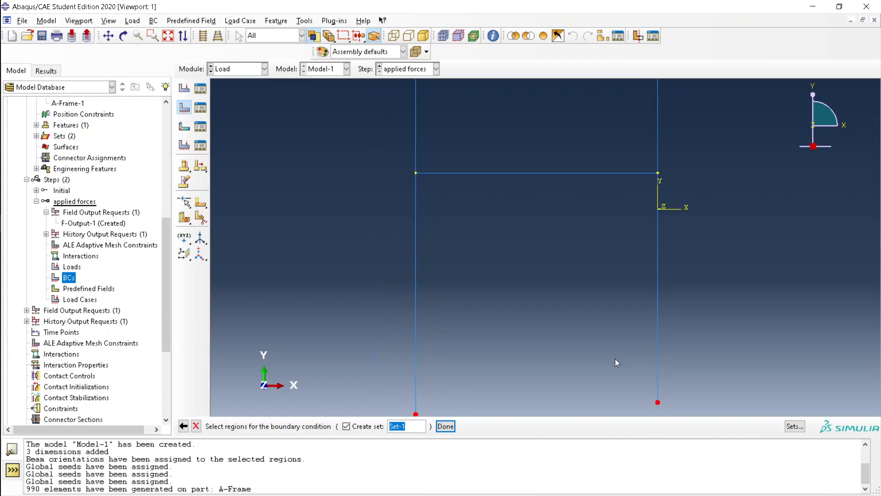
left_click(445, 427)
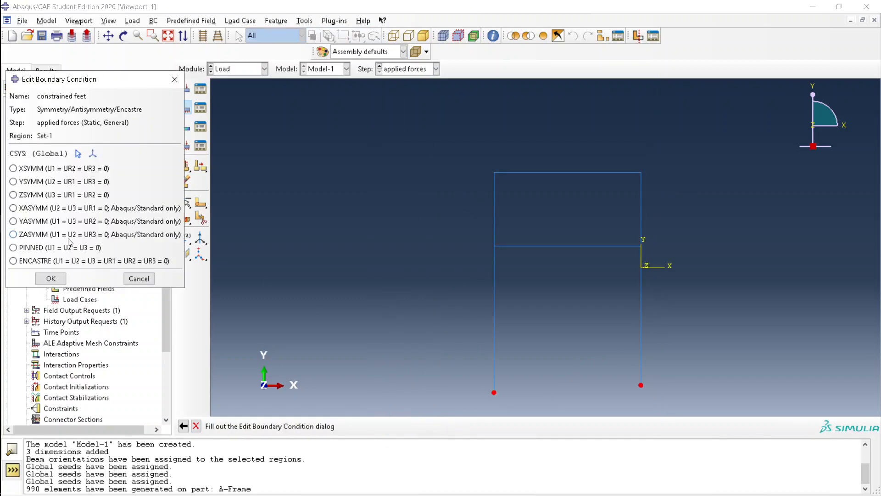
left_click(15, 180)
left_click(14, 168)
left_click(14, 194)
left_click(15, 179)
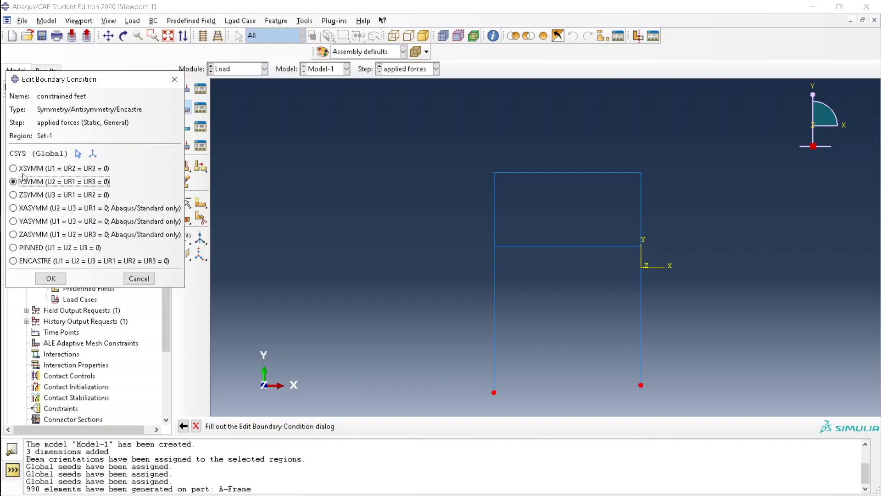
left_click(92, 154)
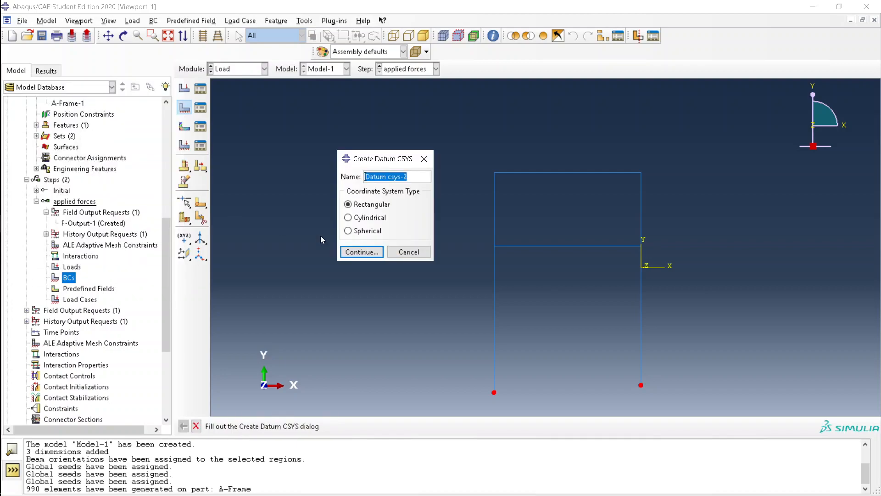
left_click(411, 252)
left_click(14, 169)
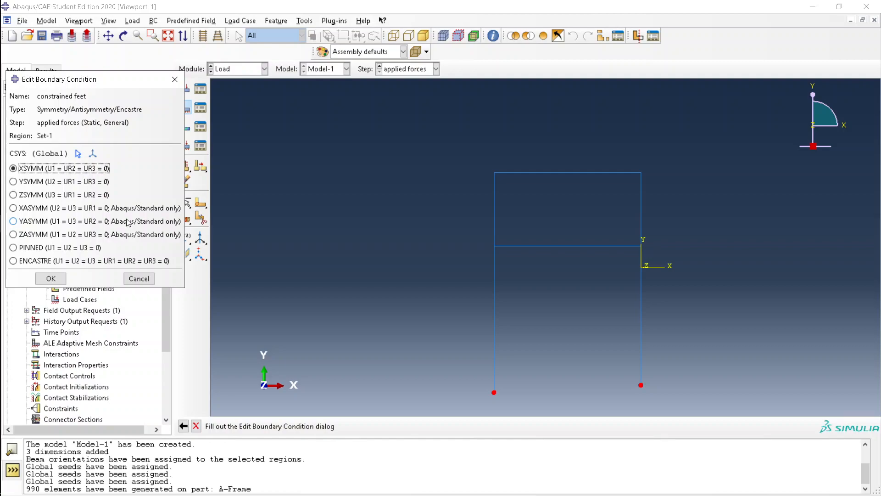
Fully fix the feet with ENCASTRE and confirm the boundary condition
left_click(74, 262)
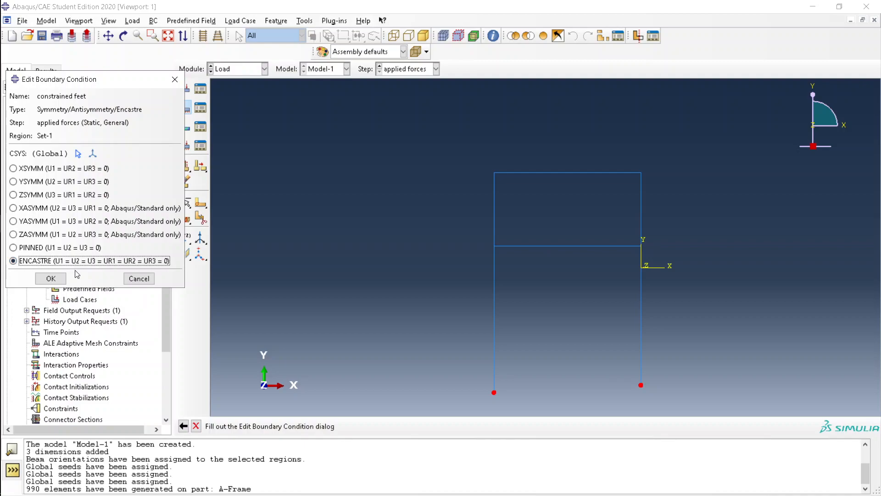
key("alt+Tab")
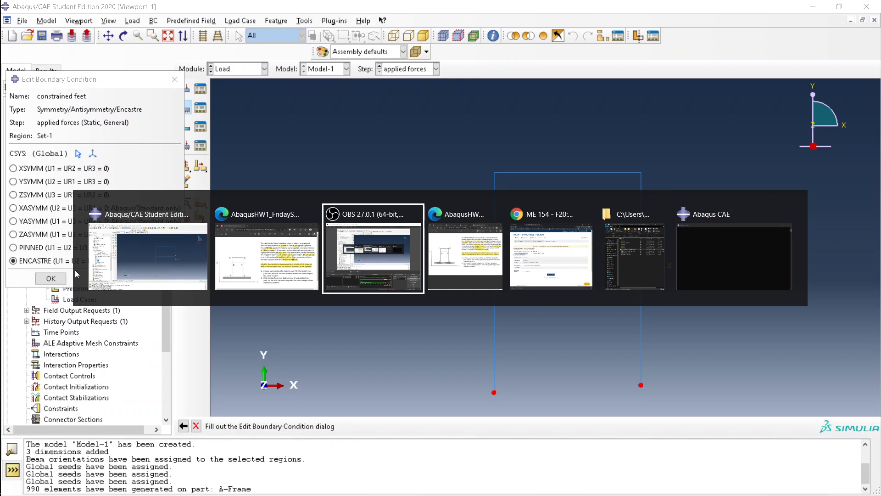
key("alt+Tab")
left_click(347, 256)
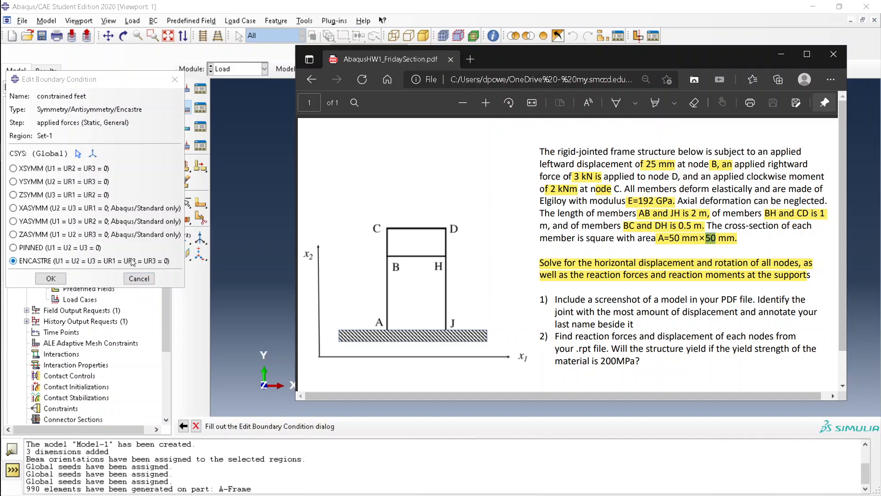
left_click(52, 279)
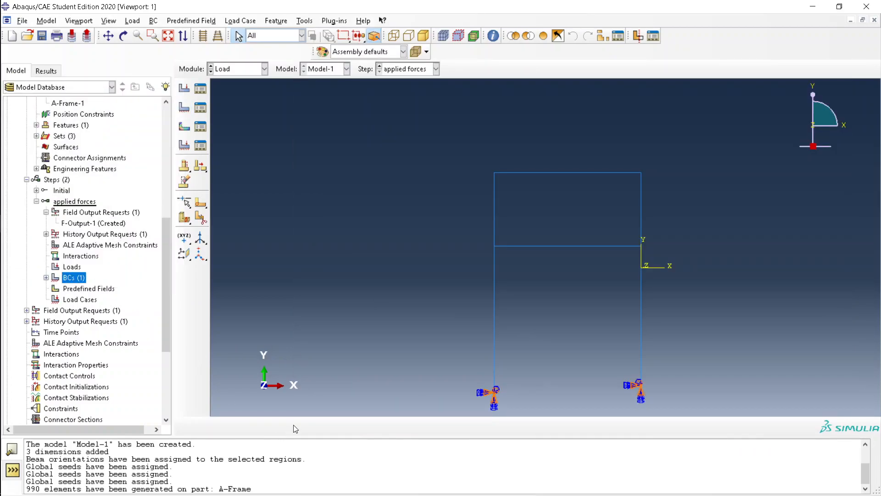
Reopen the A-Frame sketch and add a 1.0 vertical dimension on the left leg
scroll(97, 186, "up", 3)
scroll(97, 186, "up", 5)
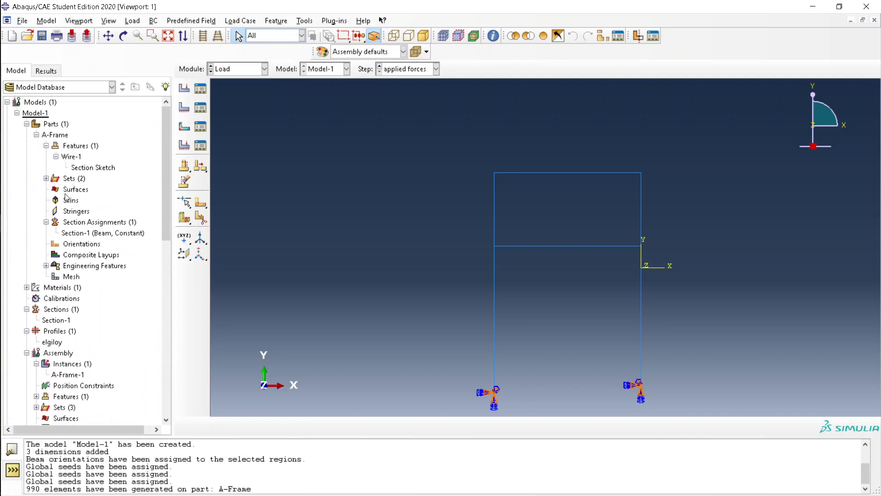
double_click(78, 168)
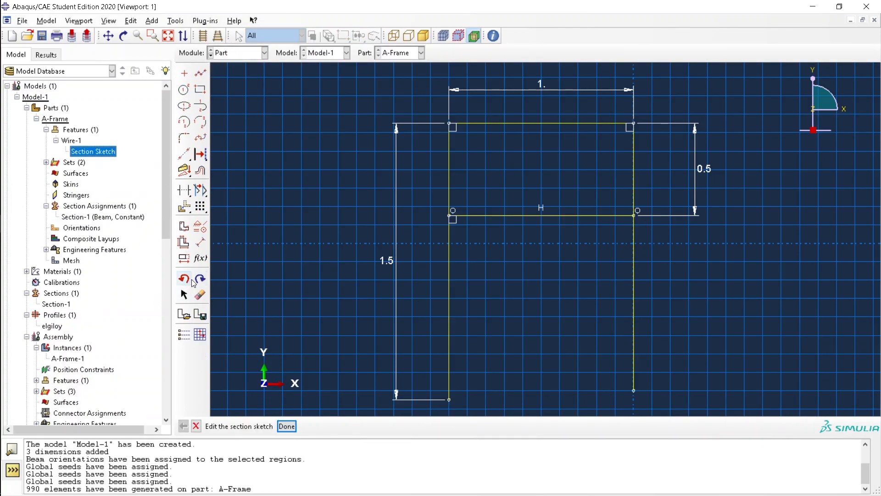
left_click(200, 241)
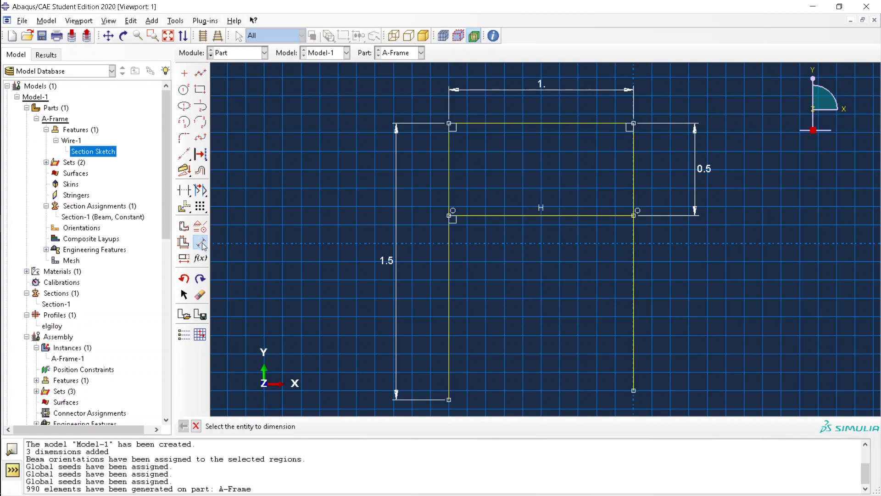
left_click(478, 214)
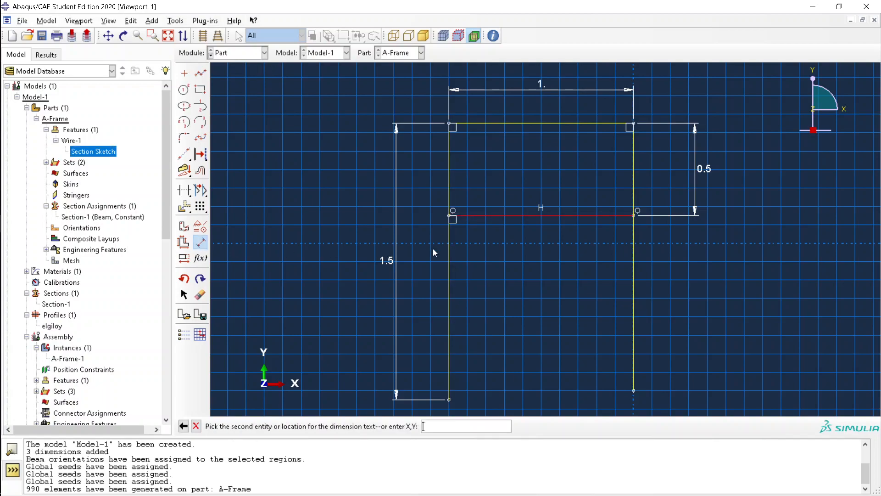
left_click(448, 399)
left_click(340, 309)
key("Return")
Dimension the right lower leg to 1
left_click(633, 215)
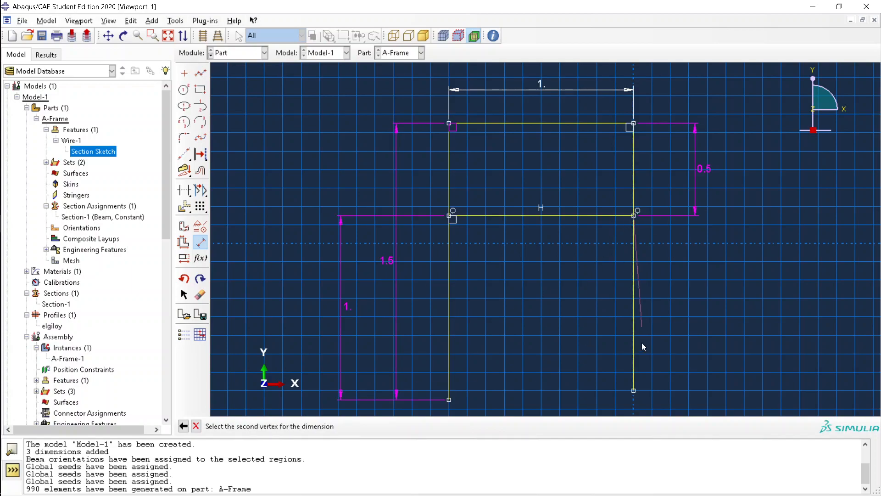
left_click(633, 390)
left_click(743, 327)
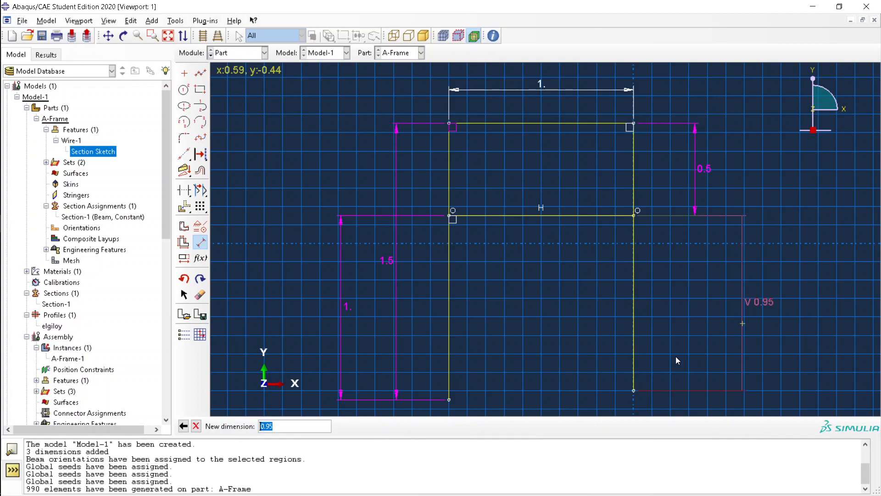
type("1")
key("Return")
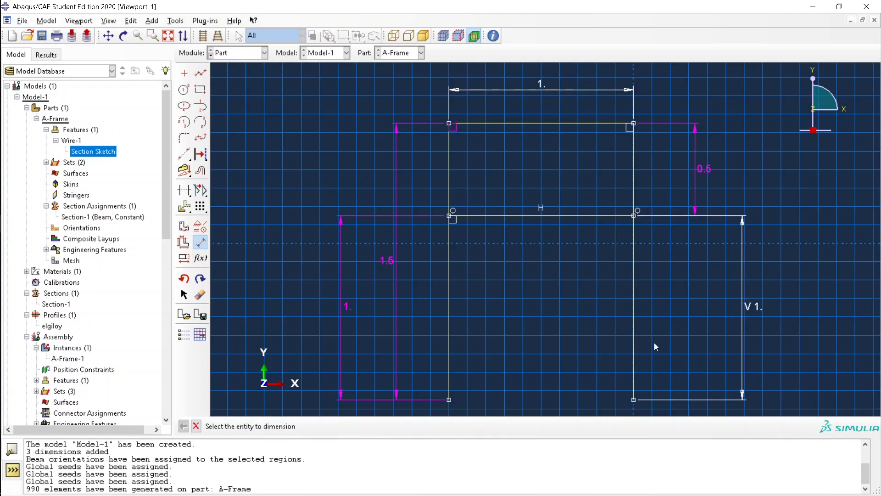
left_click(195, 426)
Clear the overdefined error by deleting the redundant left 1. dimension
left_click(286, 426)
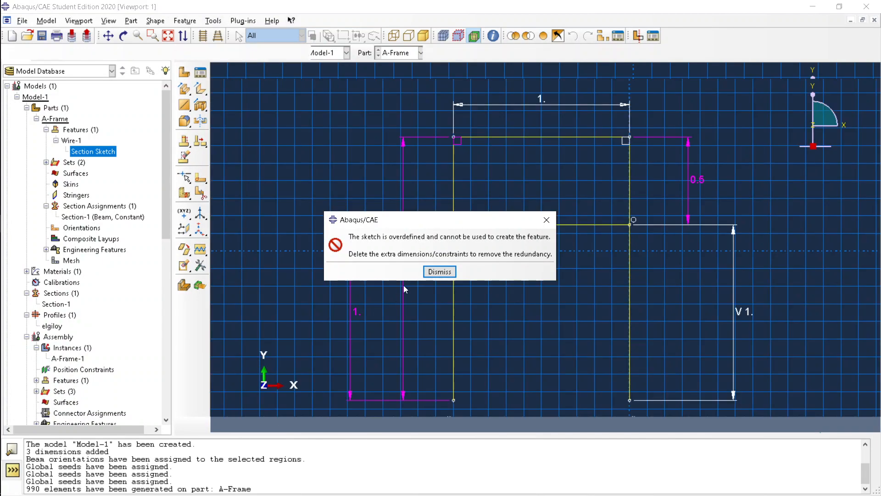
left_click(441, 274)
left_click(200, 295)
left_click_drag(310, 279, 356, 338)
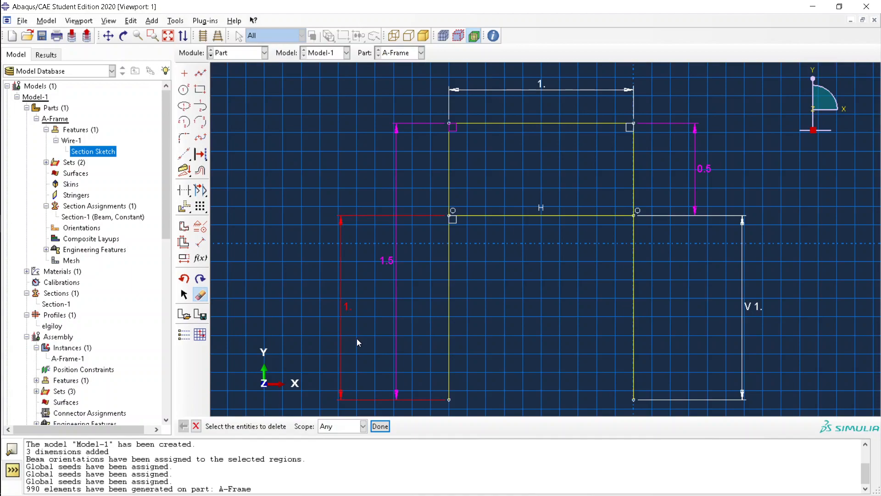
left_click(381, 426)
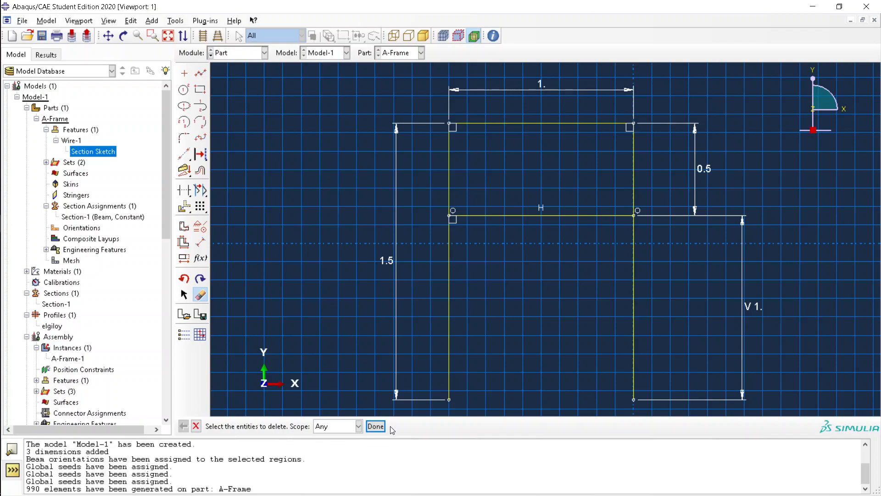
left_click(374, 428)
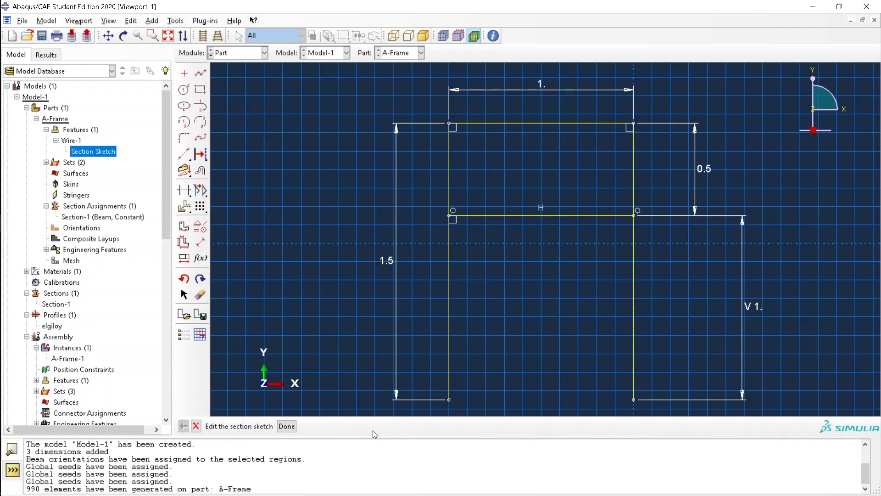
Exit the sketcher and acknowledge the regeneration warnings
left_click(287, 426)
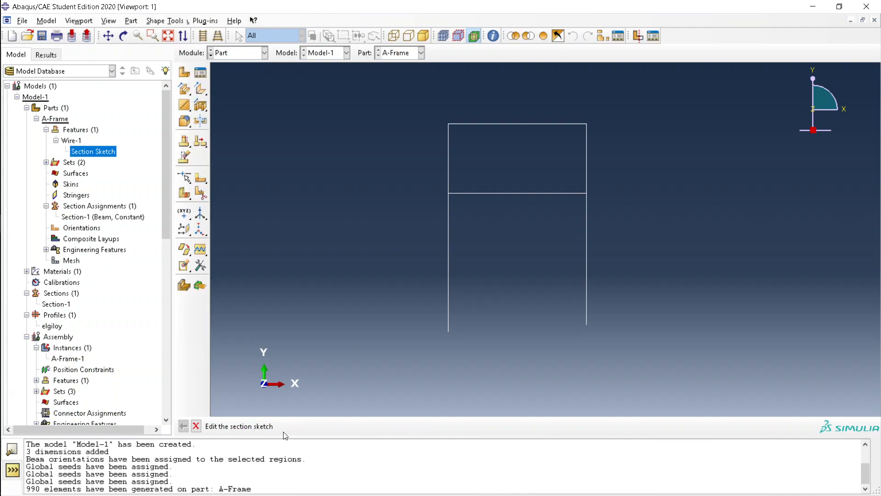
scroll(110, 339, "down", 8)
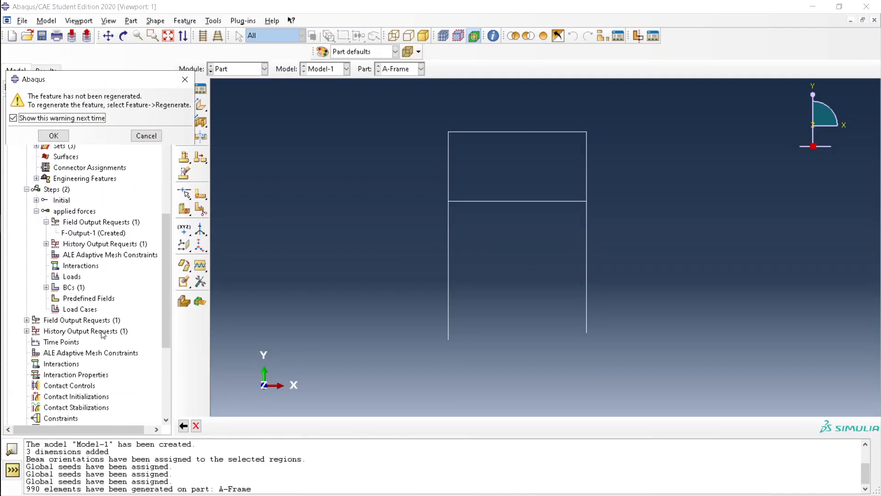
left_click(70, 288)
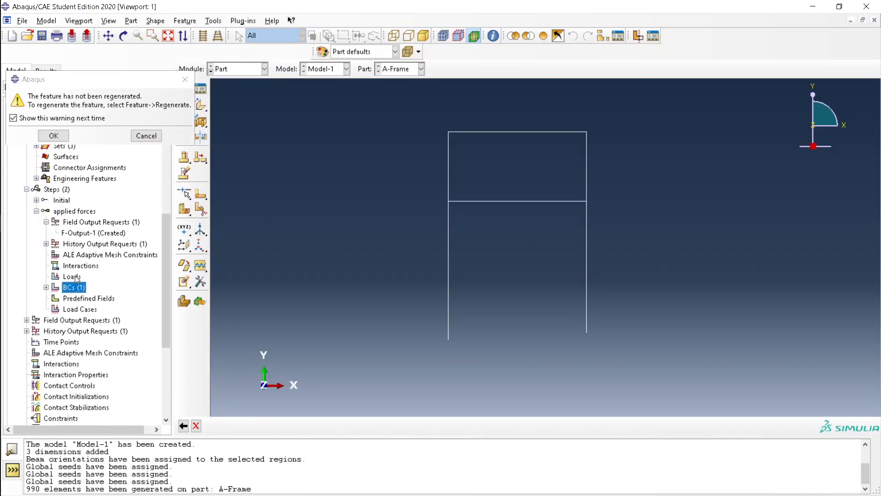
double_click(76, 277)
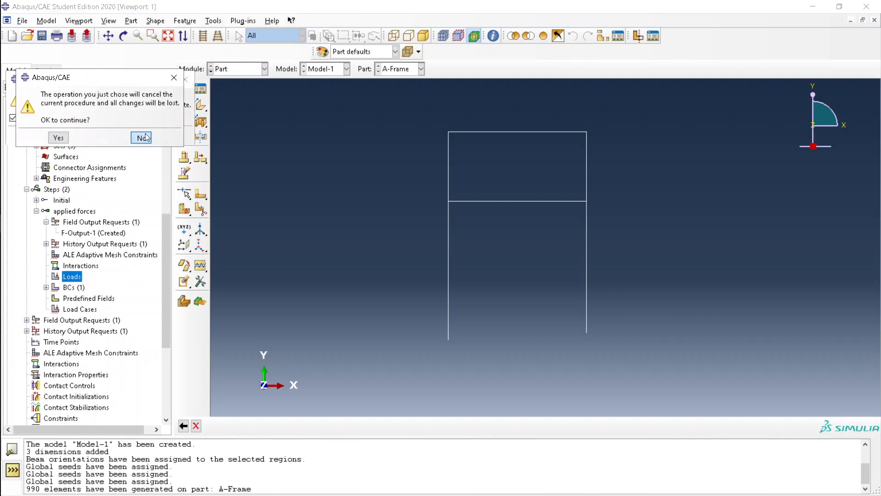
left_click(59, 137)
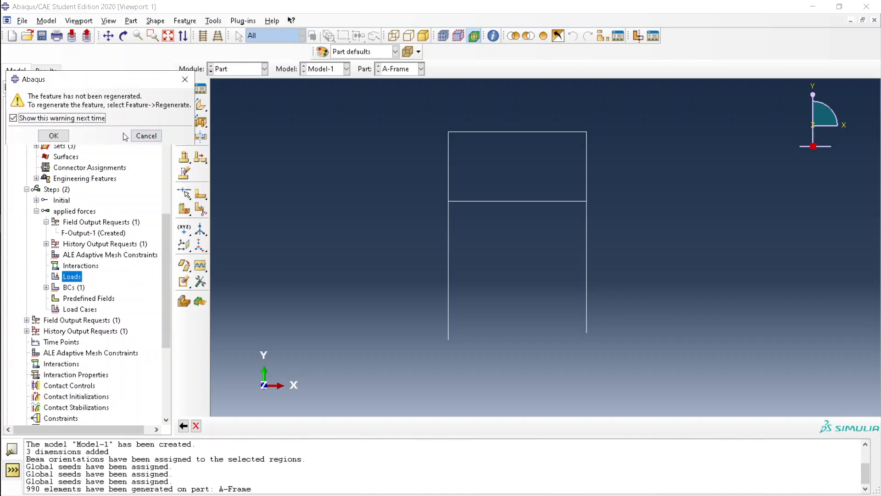
left_click(57, 138)
Regenerate the A-Frame part from the edited sketch via Feature > Regenerate
left_click(212, 21)
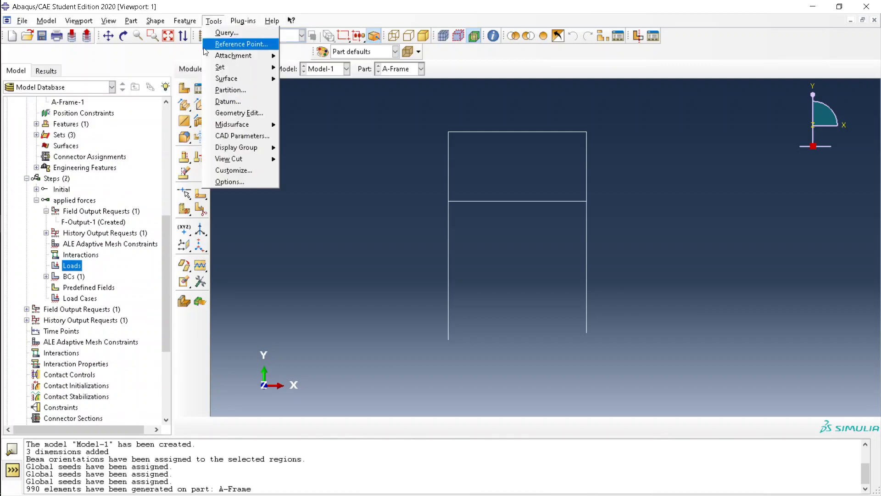
left_click(186, 45)
left_click(185, 21)
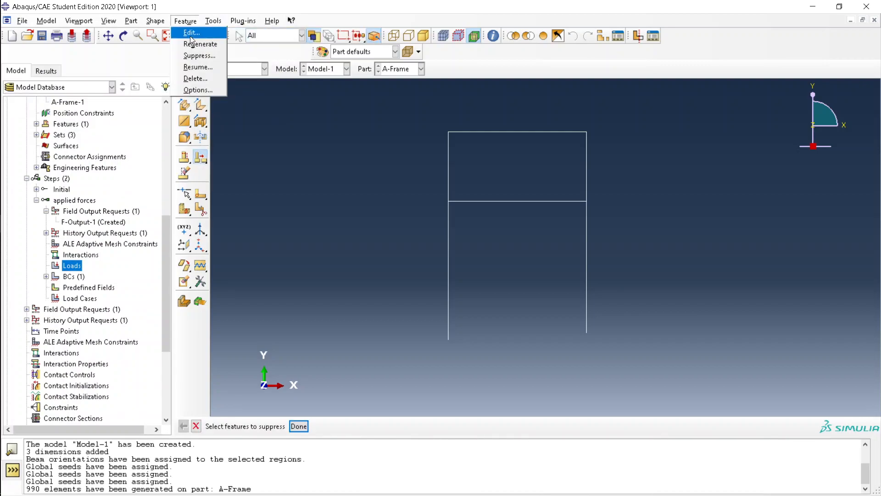
left_click(195, 41)
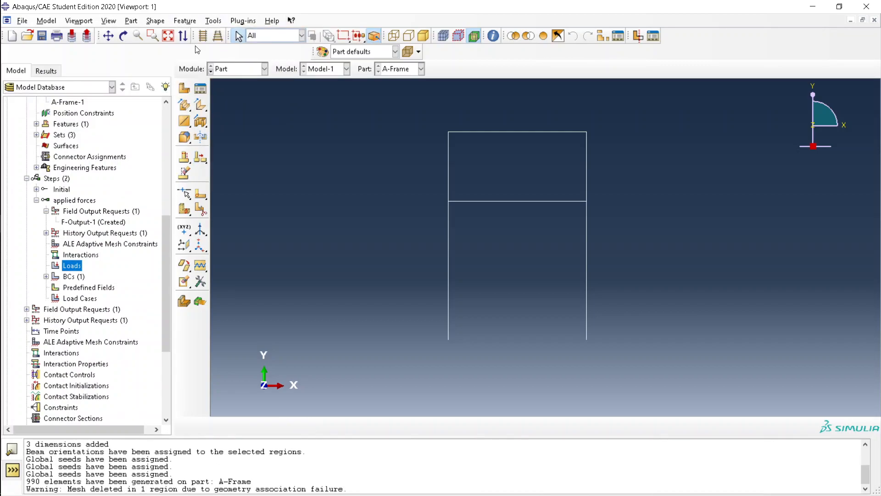
Apply concentrated force Load-1 with CF1 = 3000 at the frame's top-right node
double_click(72, 266)
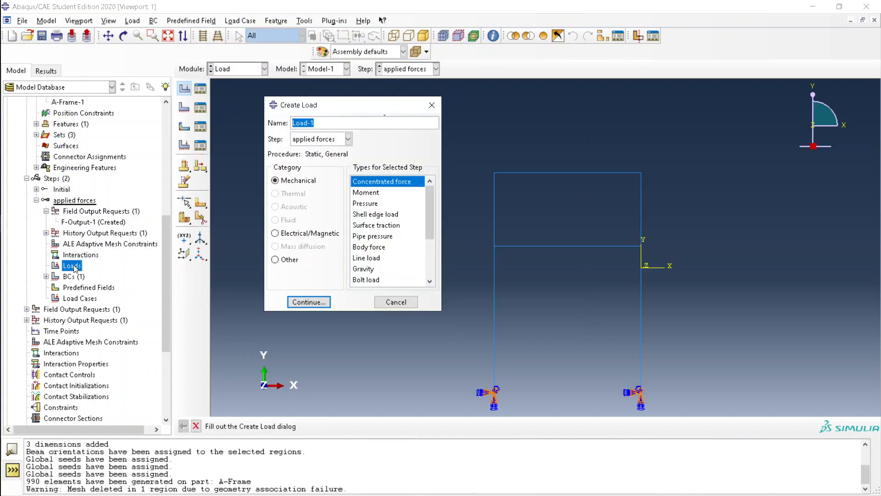
key("alt+Tab")
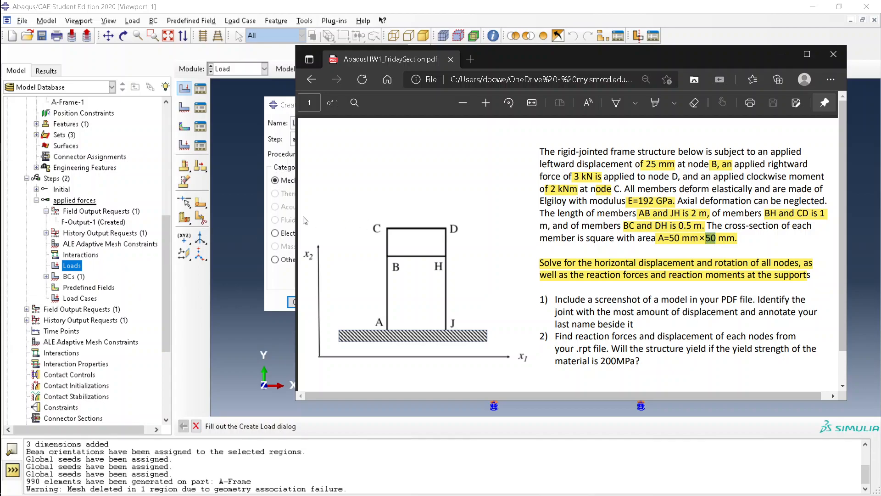
left_click(284, 217)
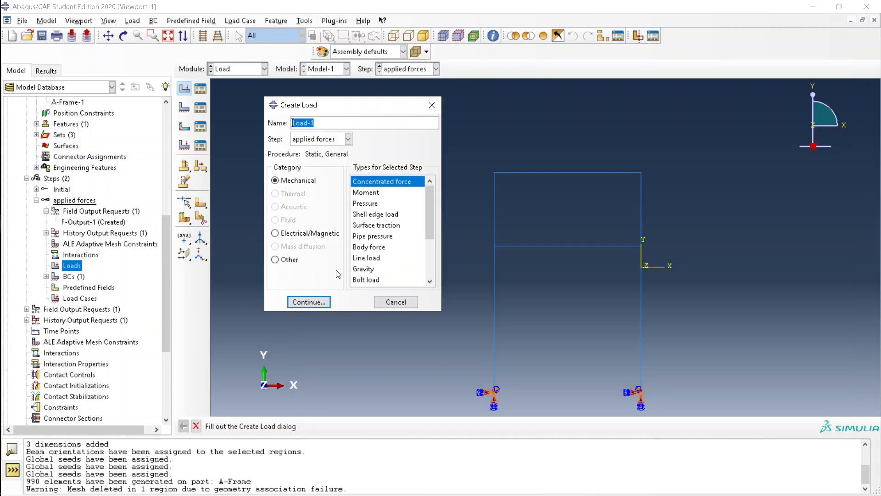
left_click(314, 303)
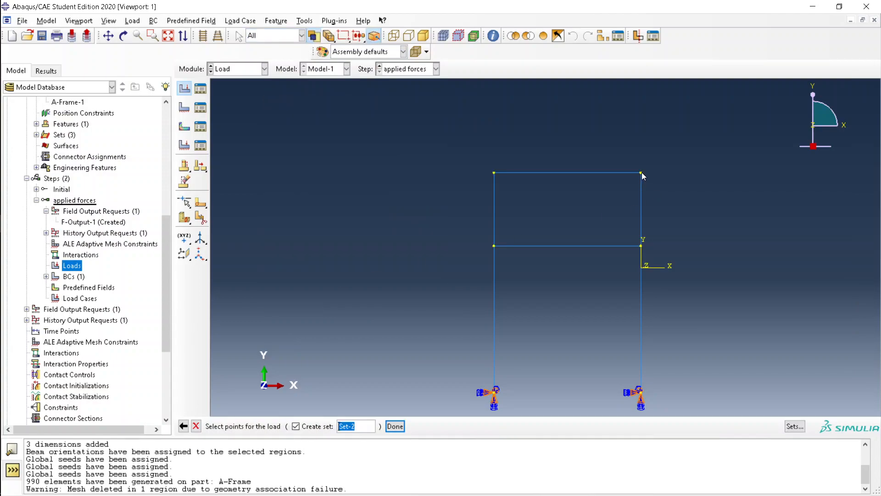
left_click(404, 424)
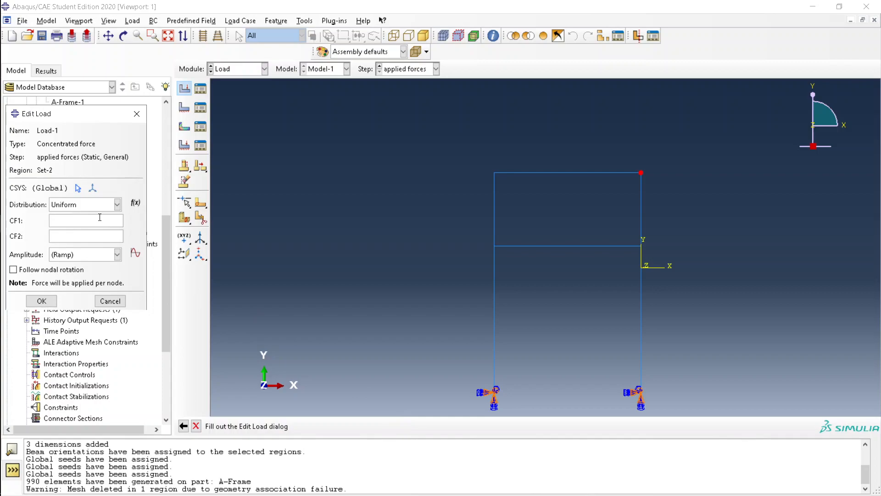
type("30000")
key("BackSpace")
left_click(40, 301)
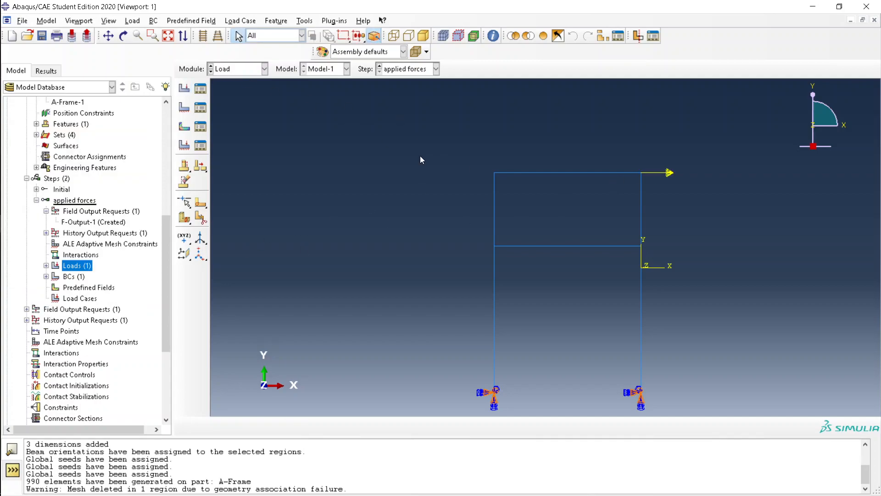
Begin a second load in the applied forces step, choosing Moment as its type
double_click(83, 266)
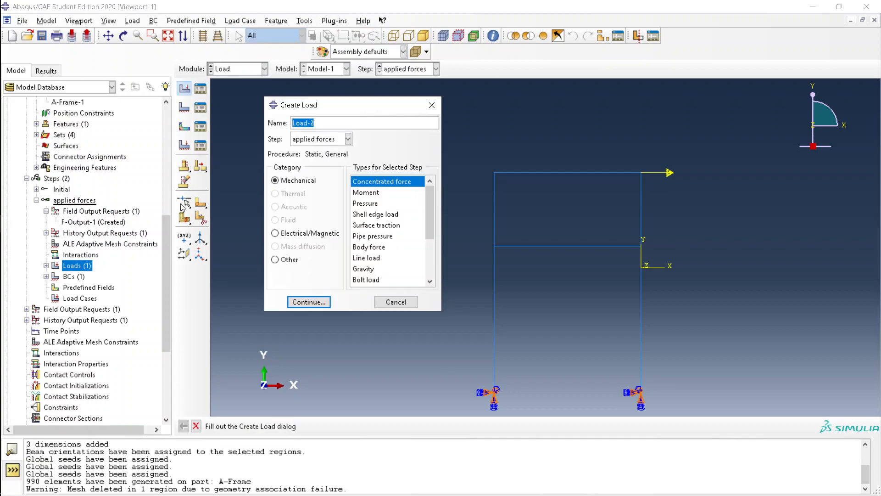
left_click(363, 192)
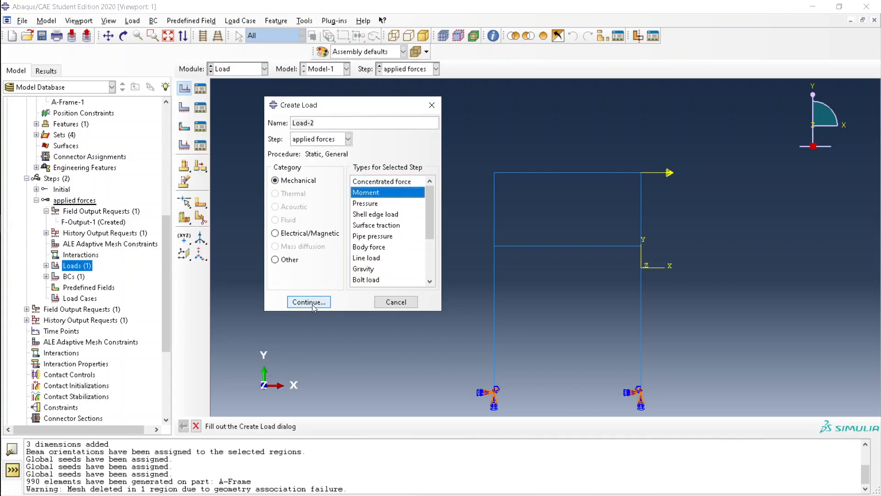
left_click(309, 302)
In the assignment PDF, cross out the 3 kN force and circle node C
key("alt+Tab")
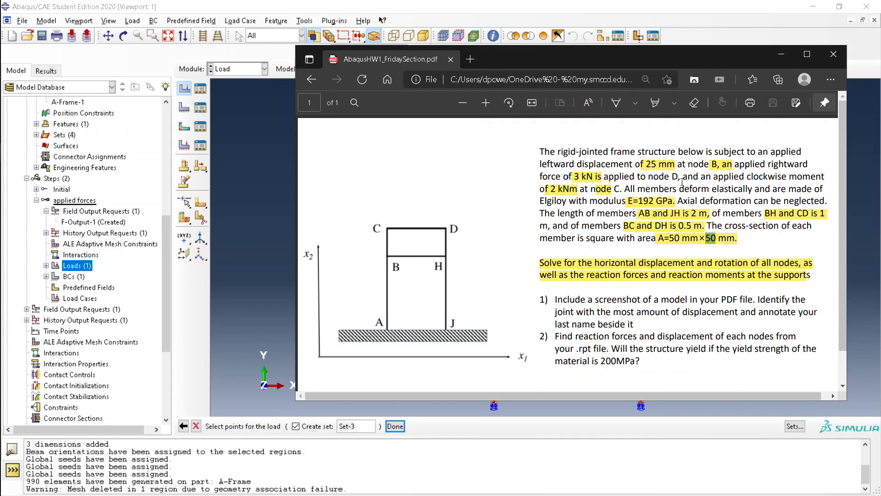
left_click(616, 102)
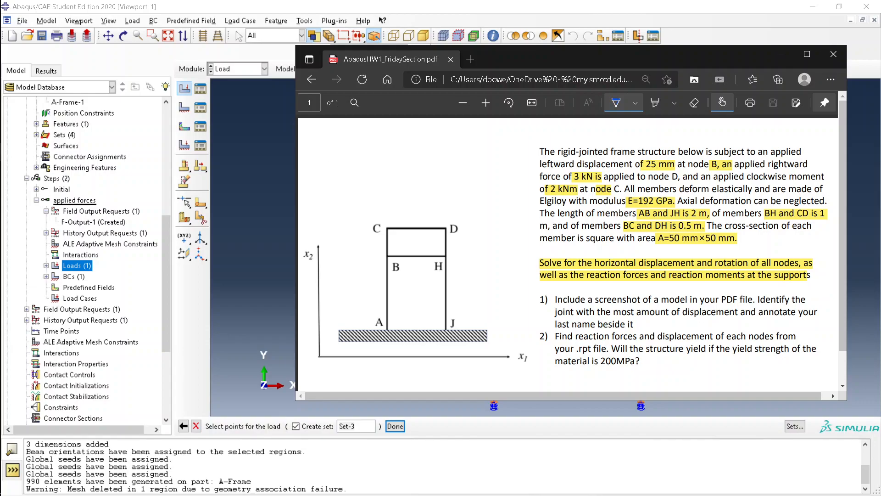
mouse_move(567, 176)
left_mouse_down()
mouse_move(601, 172)
mouse_move(592, 178)
left_mouse_up()
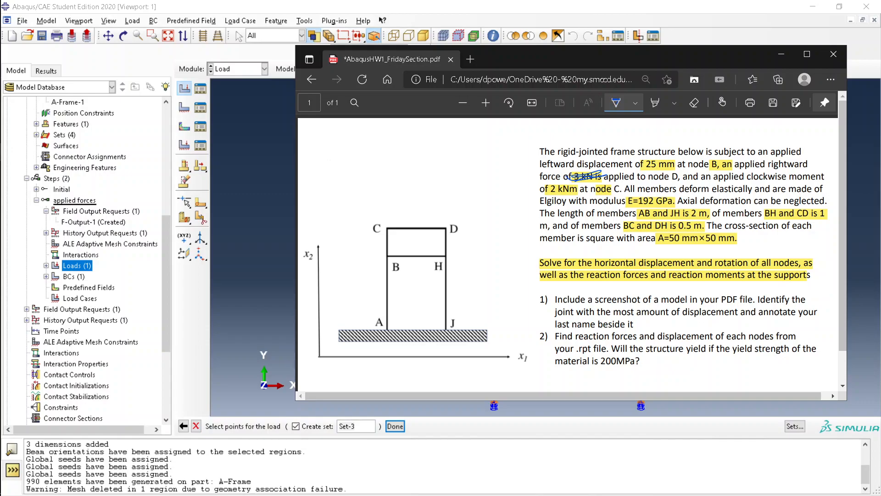
left_click_drag(390, 219, 393, 223)
Apply moment Load-2 with CM3 = 2000 at the frame's top-left node
left_click(262, 305)
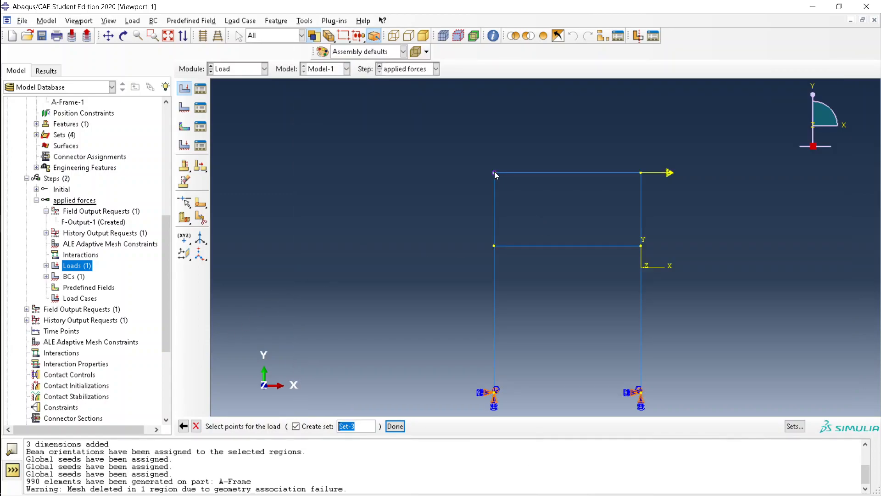
key("alt+Tab")
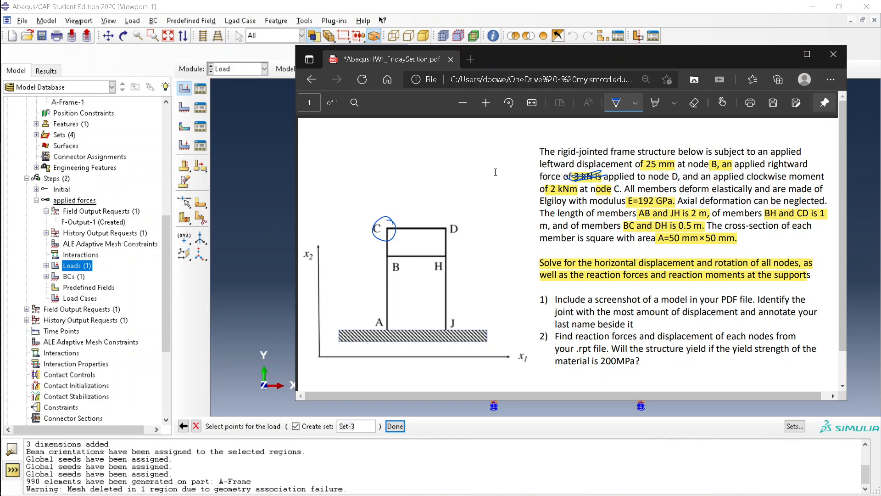
key("alt+Tab")
key("alt+Tab")
key("alt+Tab")
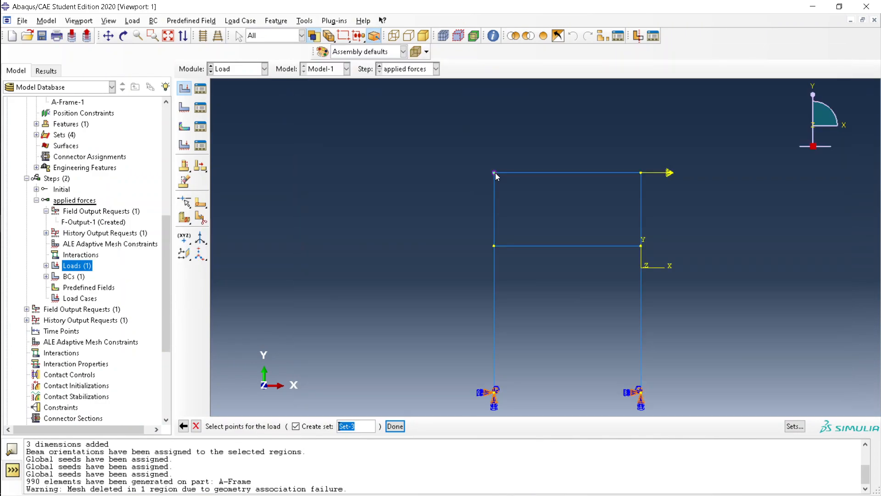
left_click(395, 426)
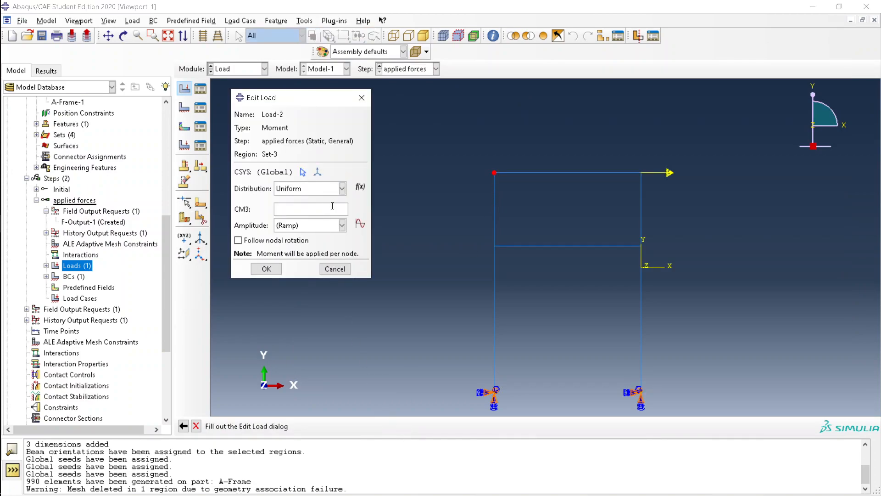
left_click(332, 206)
type("2000")
left_click(270, 269)
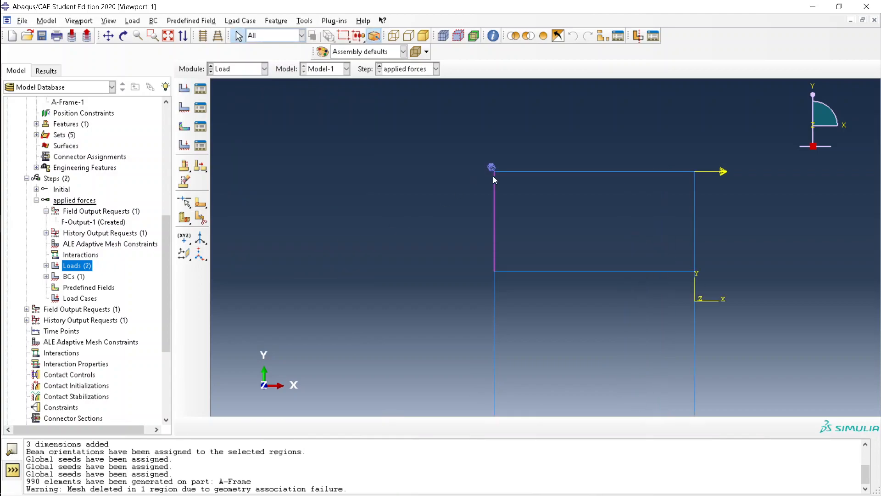
In the homework PDF, strike through the 2 kNm moment and circle node B
key("alt+Tab")
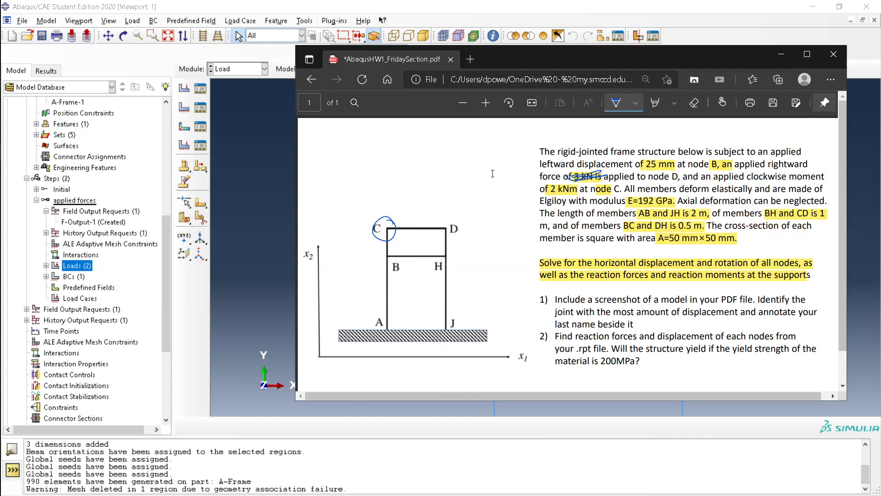
left_click_drag(537, 190, 604, 182)
mouse_move(743, 152)
left_mouse_down()
mouse_move(647, 151)
mouse_move(738, 170)
left_mouse_up()
left_click_drag(391, 247, 387, 258)
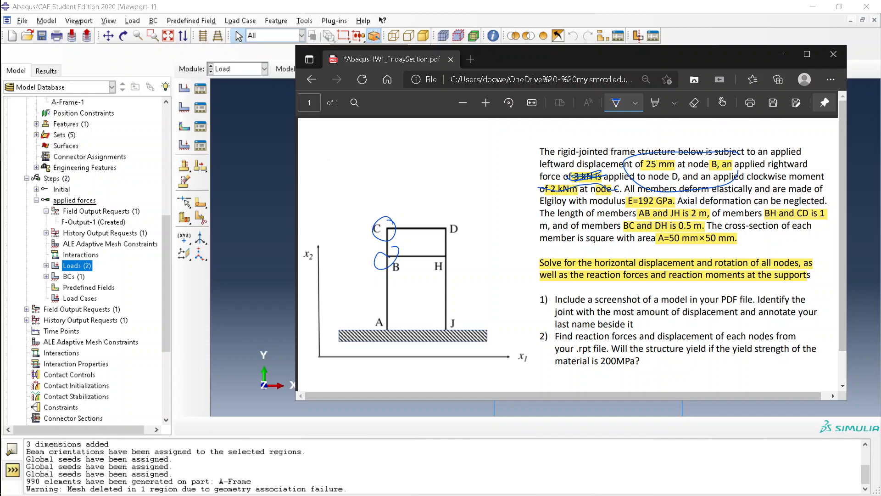
Bring the Abaqus/CAE frame model back to the front
left_click(246, 255)
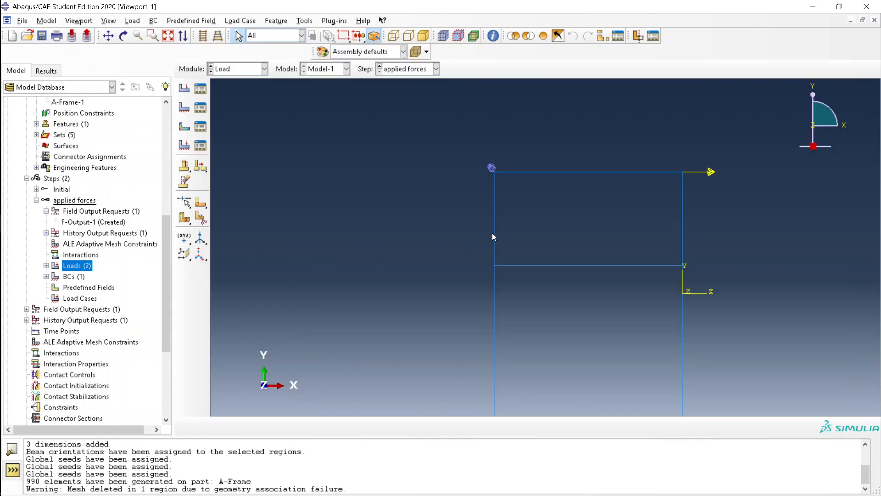
key("alt+Tab")
key("alt+Tab")
key("alt+Tab")
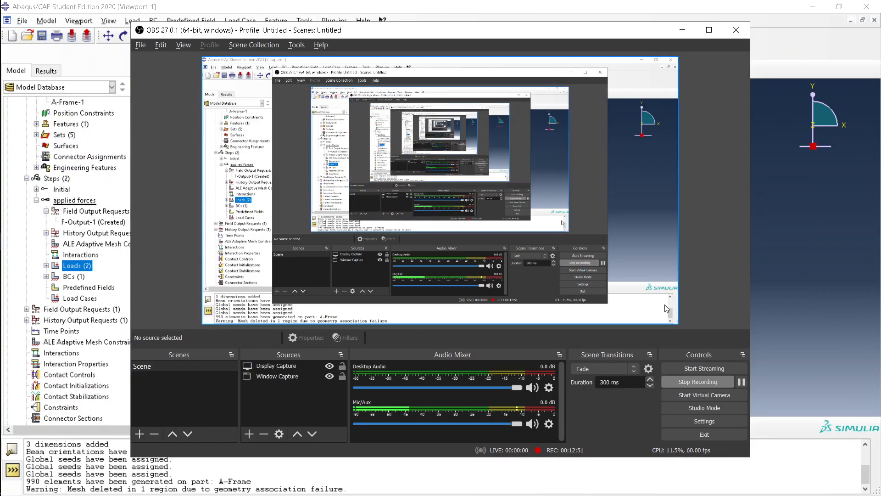
left_click(822, 319)
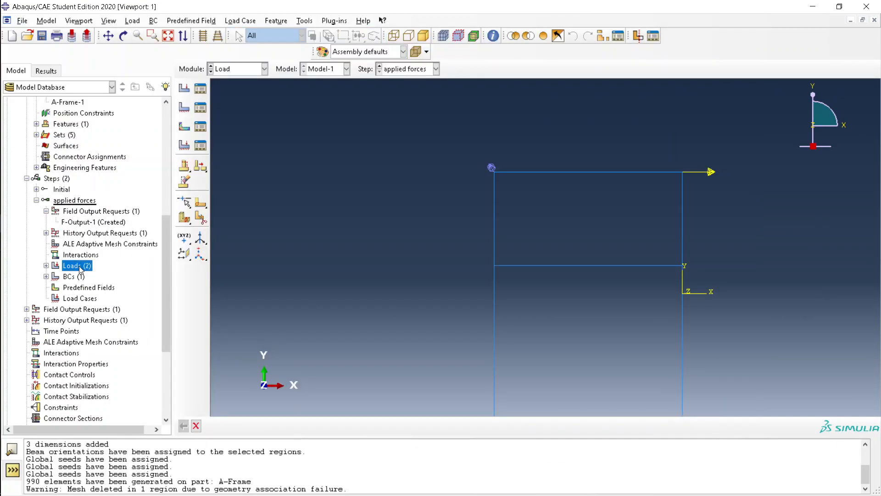
Begin a third load, Load-3, choosing Moment as its type
double_click(79, 267)
left_click(362, 193)
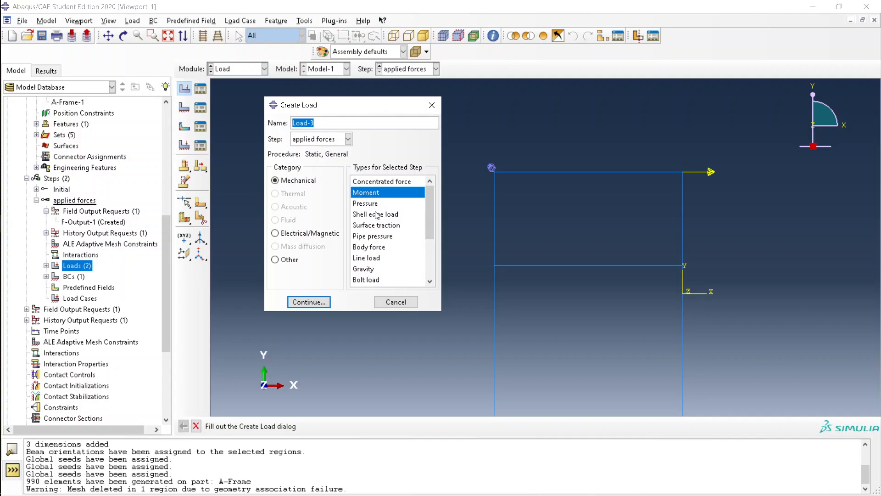
scroll(362, 260, "down", 1)
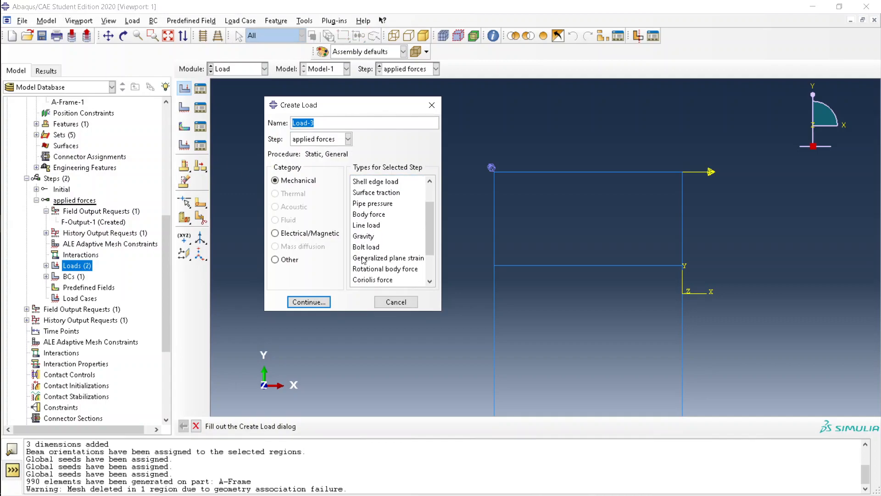
scroll(371, 262, "down", 2)
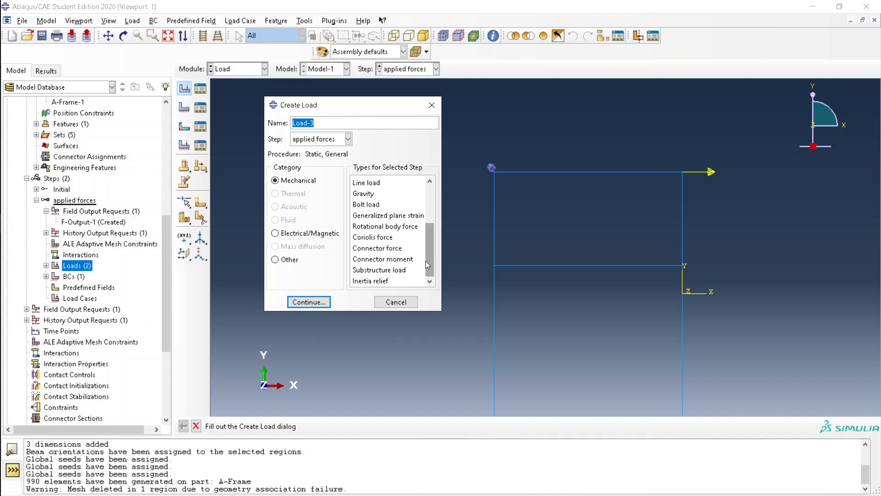
left_click_drag(426, 260, 423, 189)
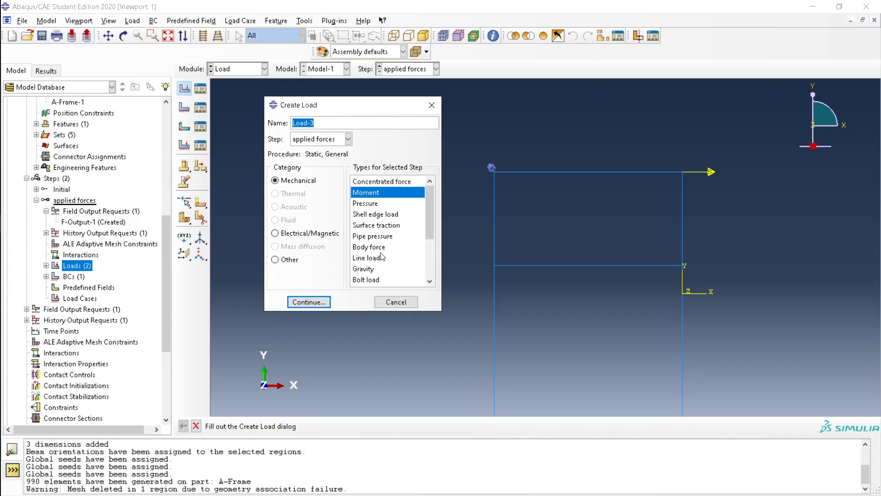
mouse_move(430, 227)
left_mouse_down()
mouse_move(442, 271)
mouse_move(424, 212)
left_mouse_up()
Keep Load-3 in the applied forces step, continue to point picking, and switch to OBS
left_click(323, 139)
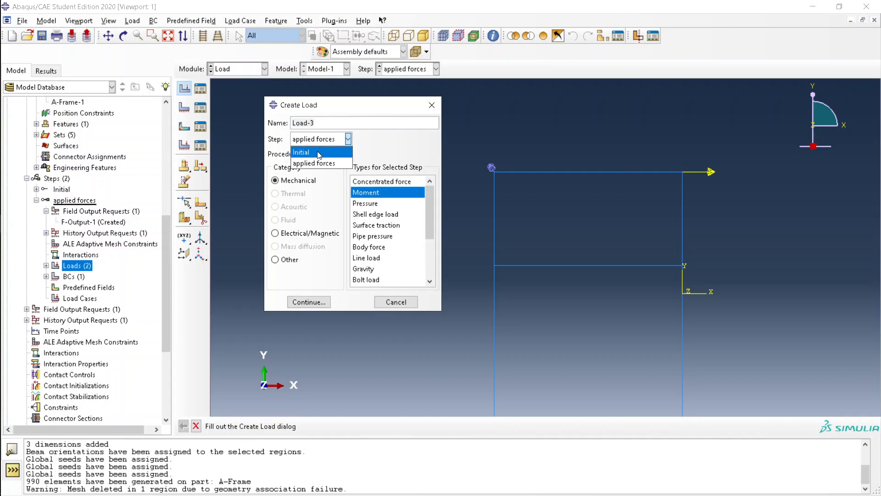
left_click(319, 152)
left_click(324, 139)
left_click(314, 163)
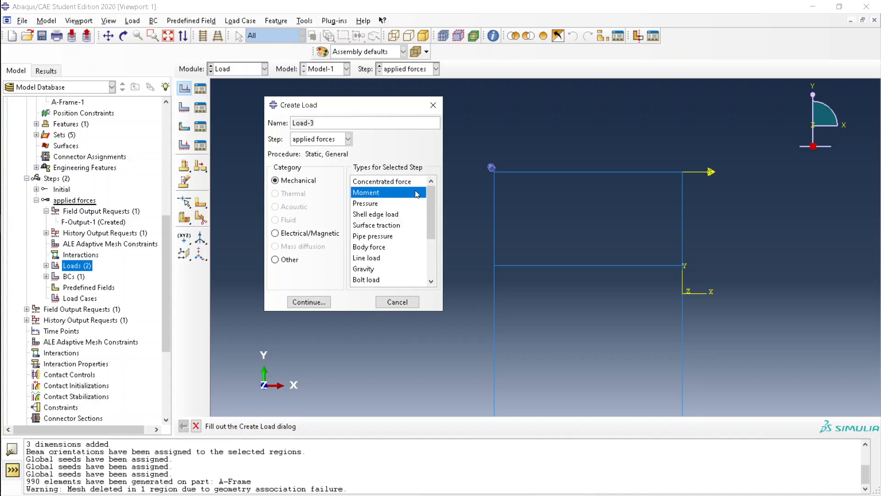
left_click_drag(431, 210, 428, 186)
left_click(307, 302)
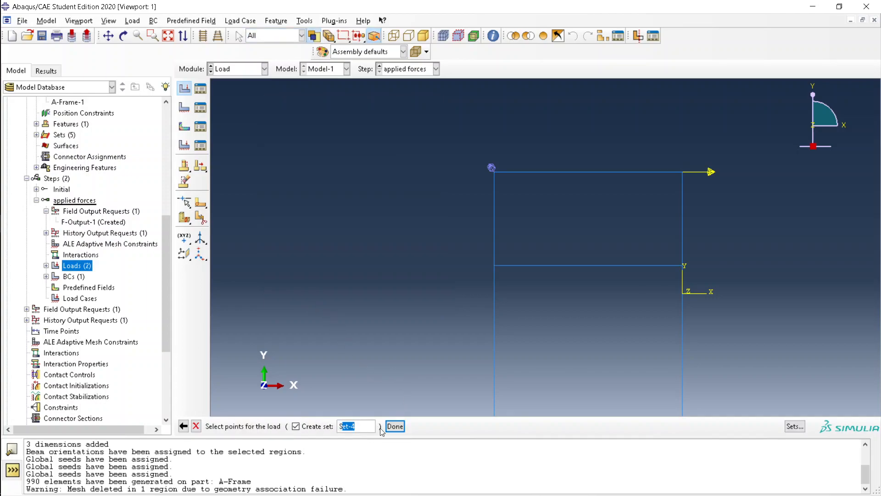
key("alt+Tab")
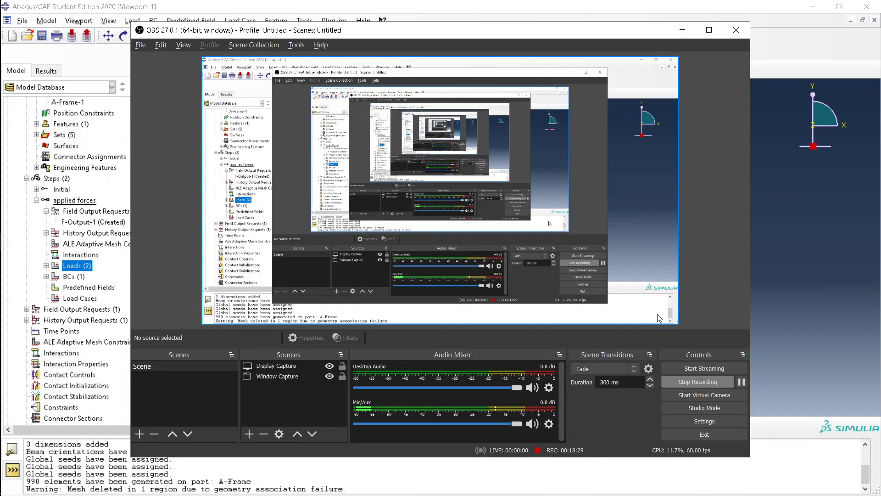
Pause the recording, then start a new Displacement/Rotation boundary condition BC-2 in Abaqus
left_click(741, 381)
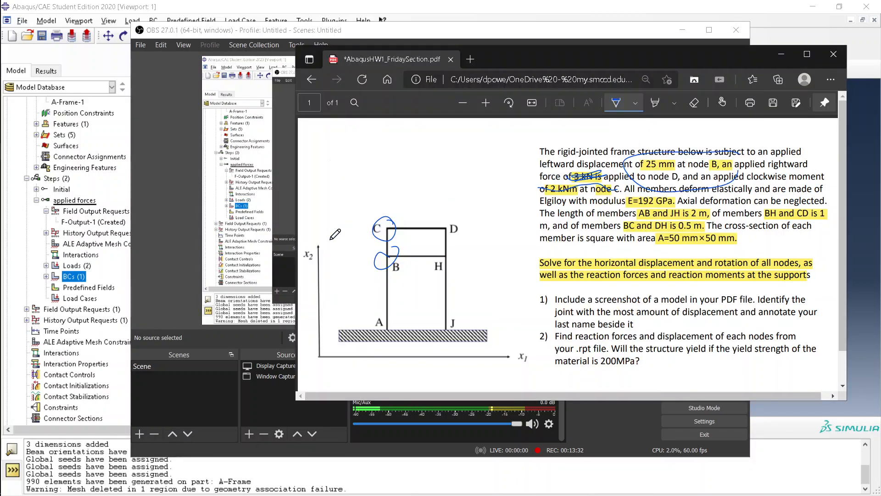
left_click(63, 273)
key("alt+Tab")
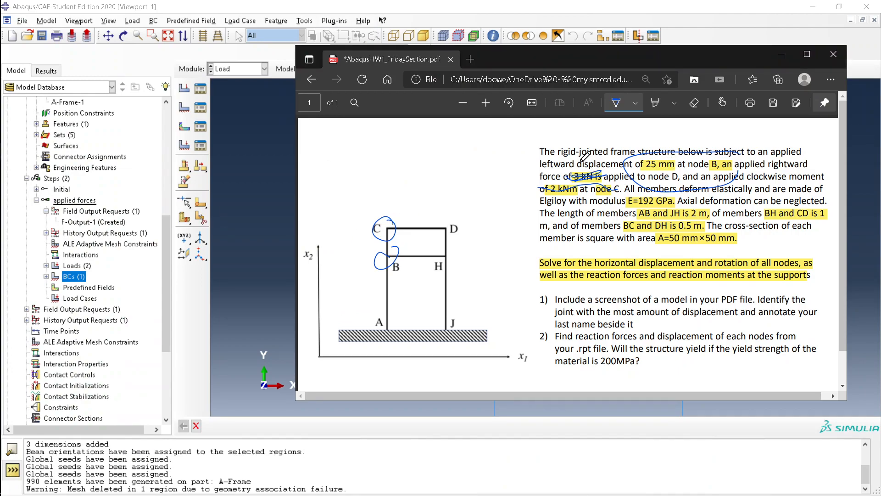
double_click(69, 274)
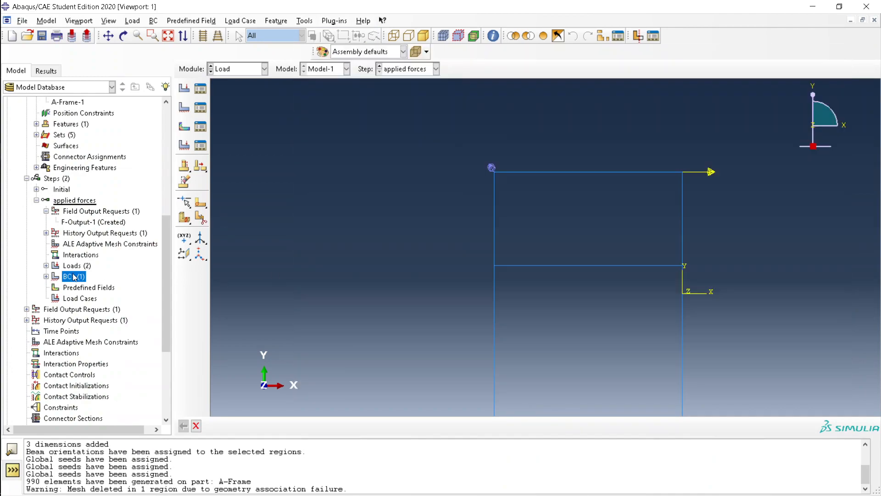
left_click(115, 254)
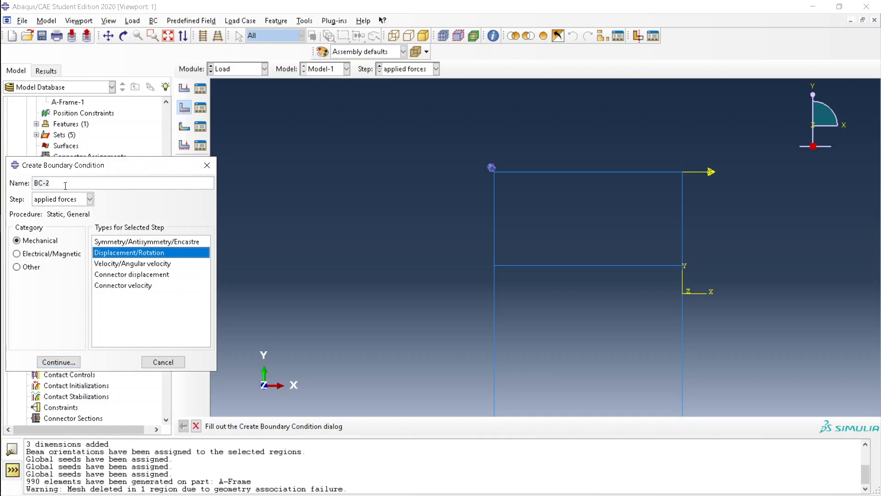
Name the BC 'Left displacemnt' and impose U1 = -.025 at the frame's left middle joint
mouse_move(1, 208)
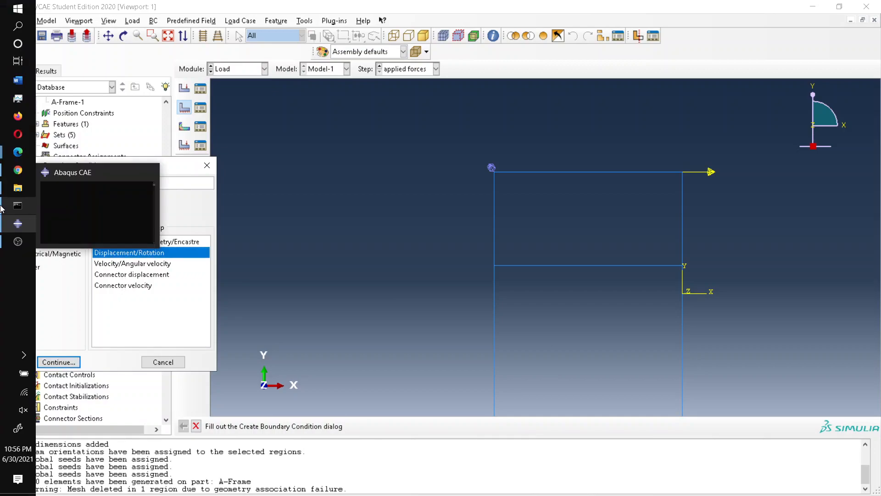
key("alt+Tab")
key("Tab")
key("Tab")
key("Tab")
key("Tab")
key("Tab")
key("Tab")
key("Tab")
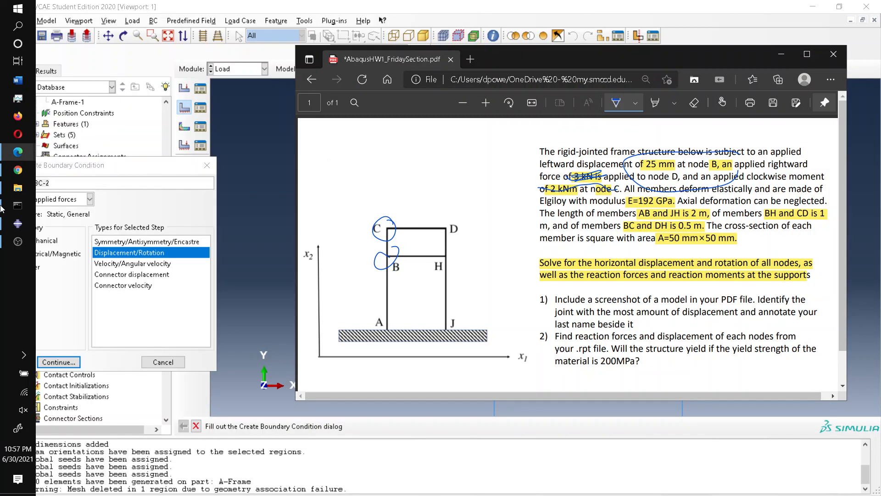
key("alt+Tab")
type("Left displacemn")
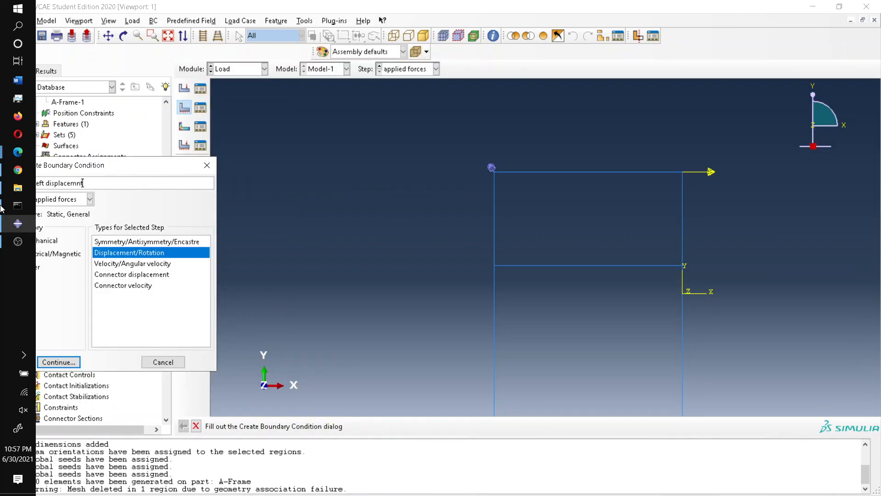
type("t")
key("Return")
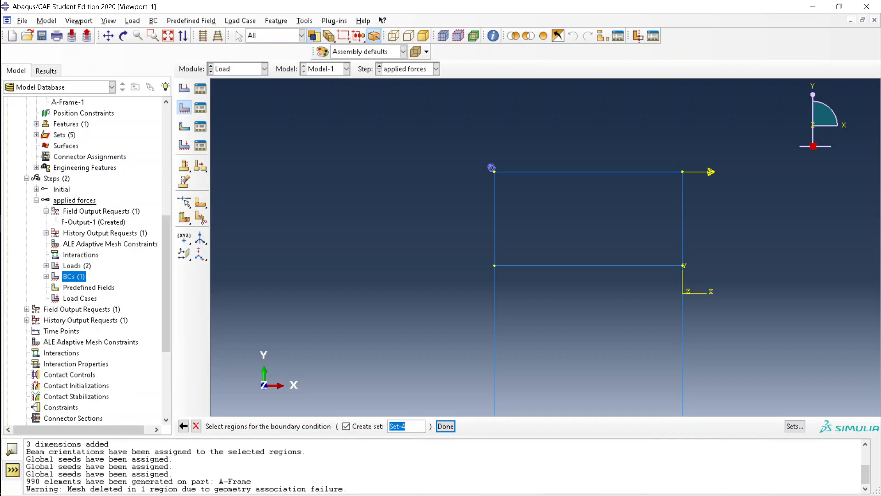
key("Return")
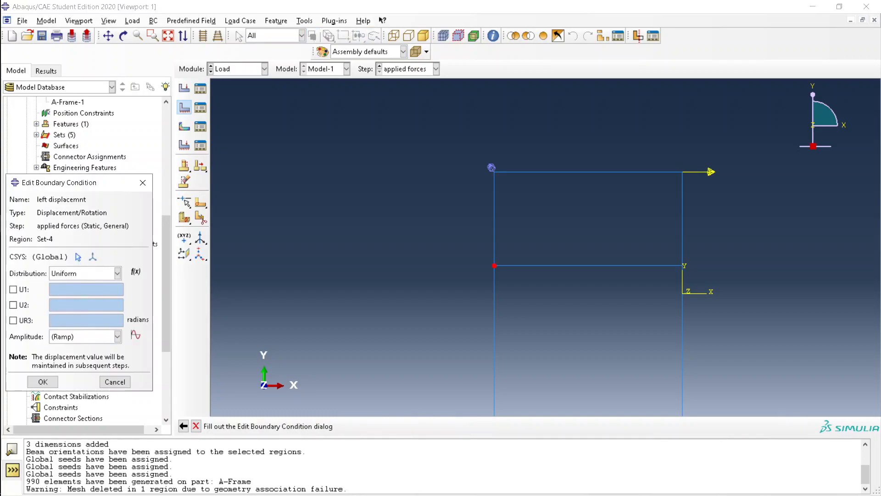
left_click(13, 289)
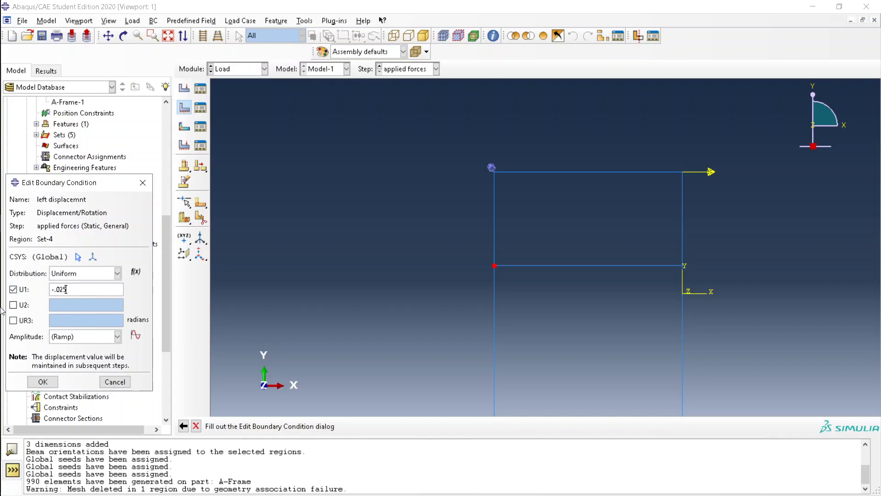
left_click(53, 382)
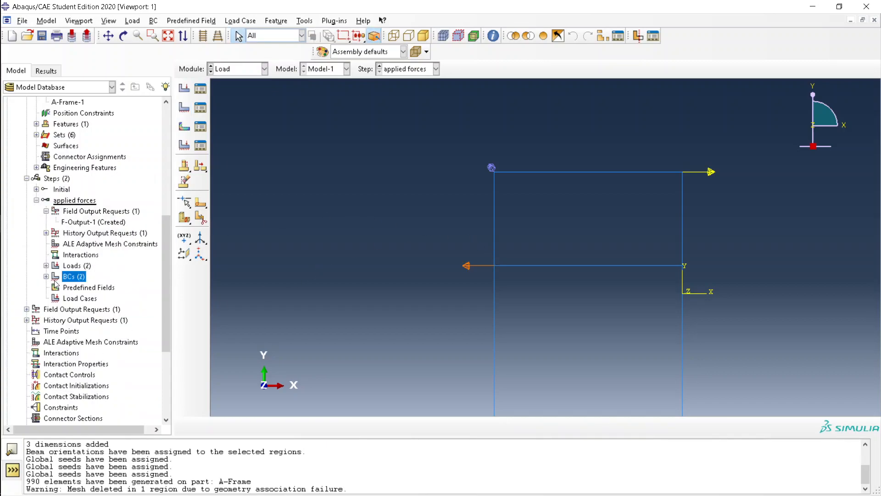
double_click(75, 277)
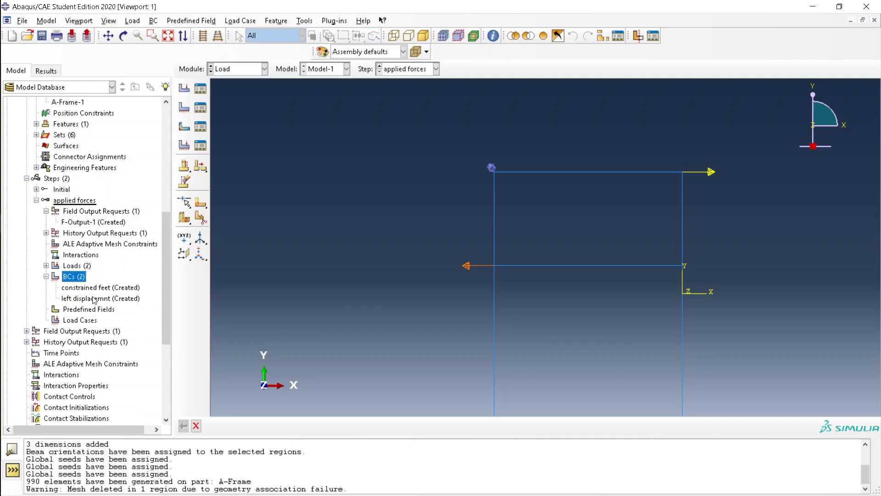
double_click(78, 267)
left_click(87, 277)
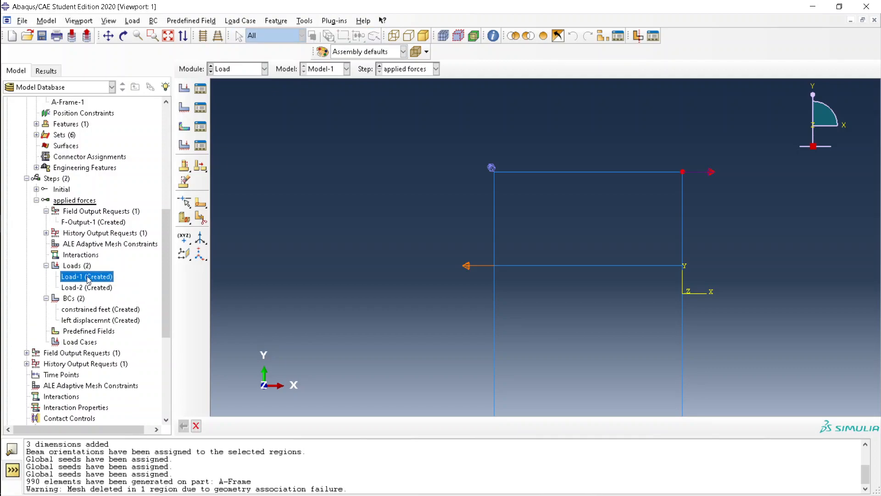
double_click(88, 277)
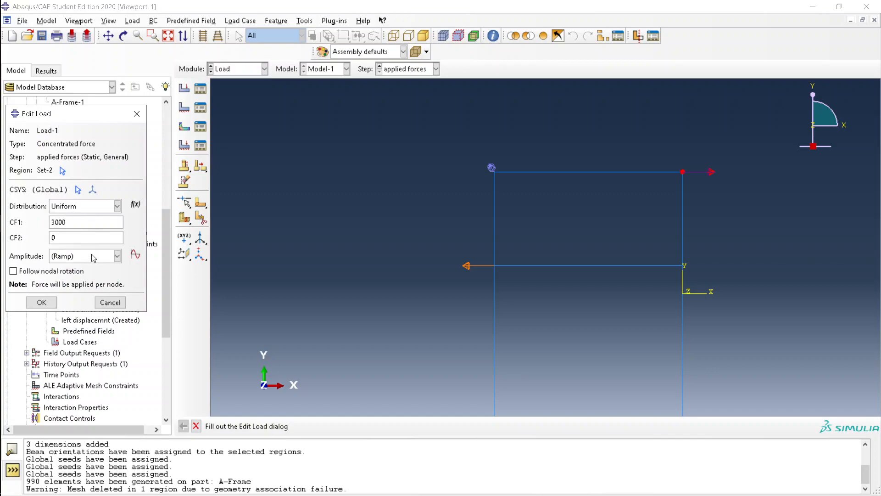
left_click(111, 302)
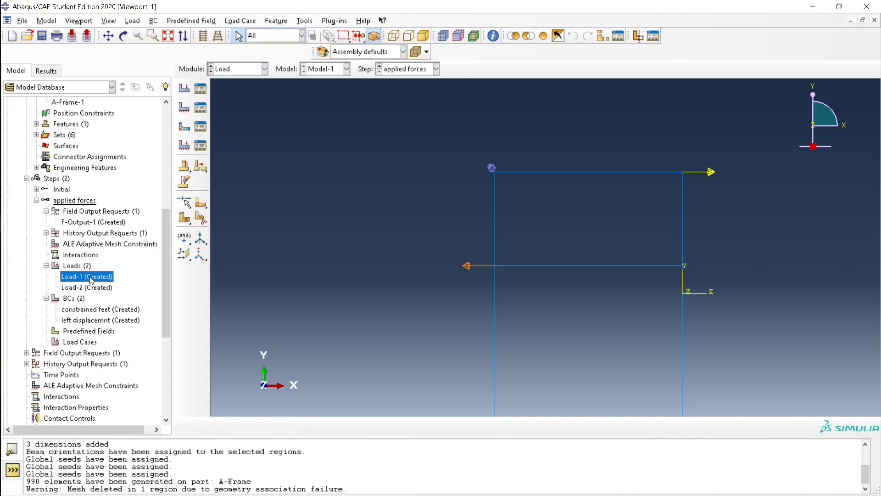
right_click(92, 279)
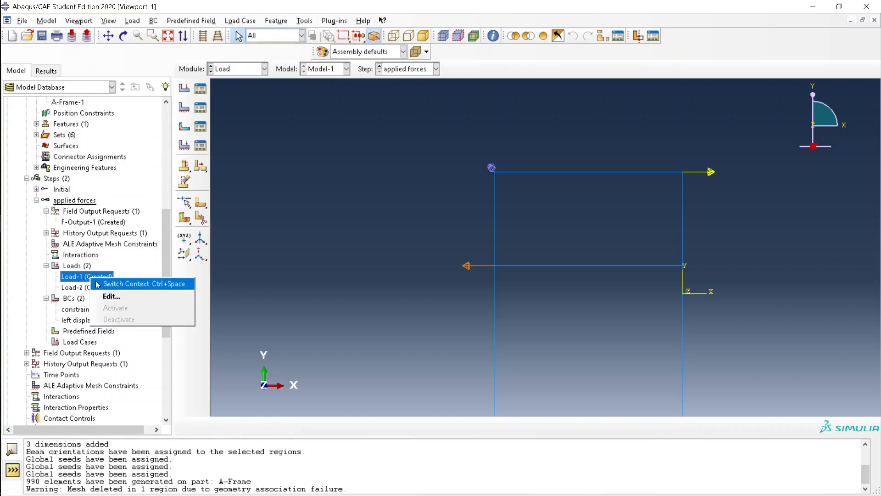
double_click(74, 280)
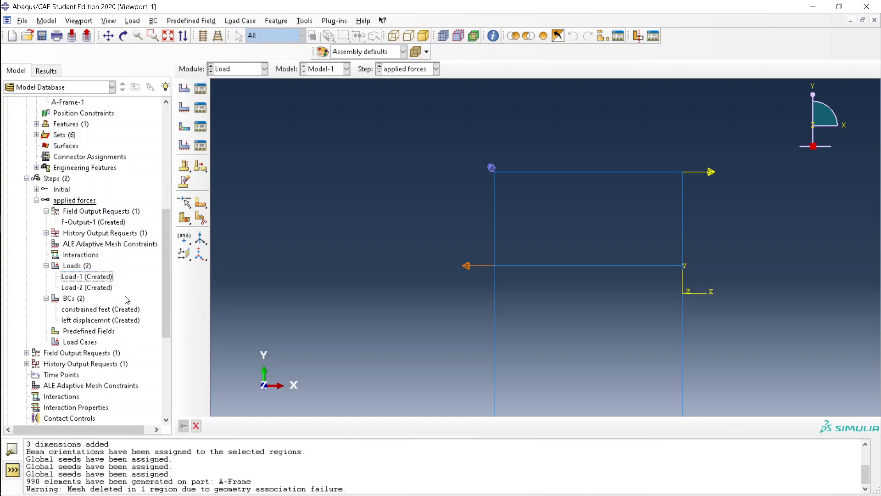
scroll(106, 312, "down", 4)
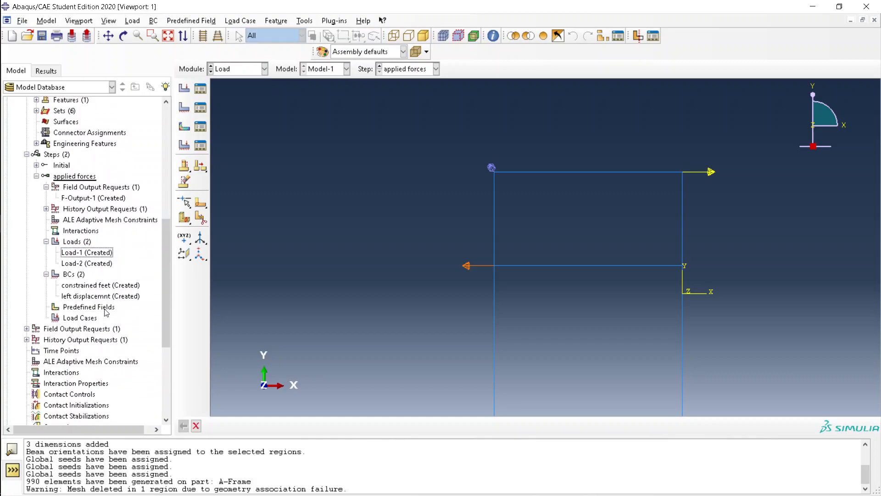
scroll(105, 312, "down", 2)
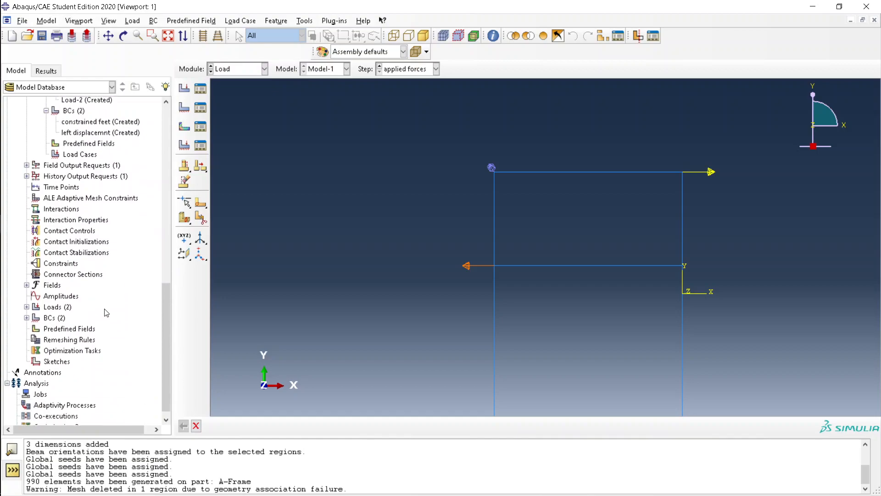
double_click(40, 387)
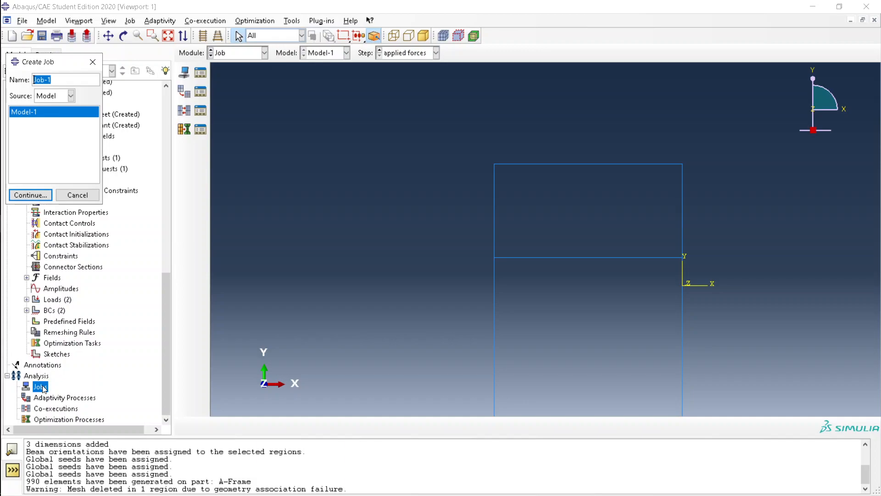
Create a job named 'applied-forces', correcting the invalid name containing a space
type("applied f")
left_click(21, 195)
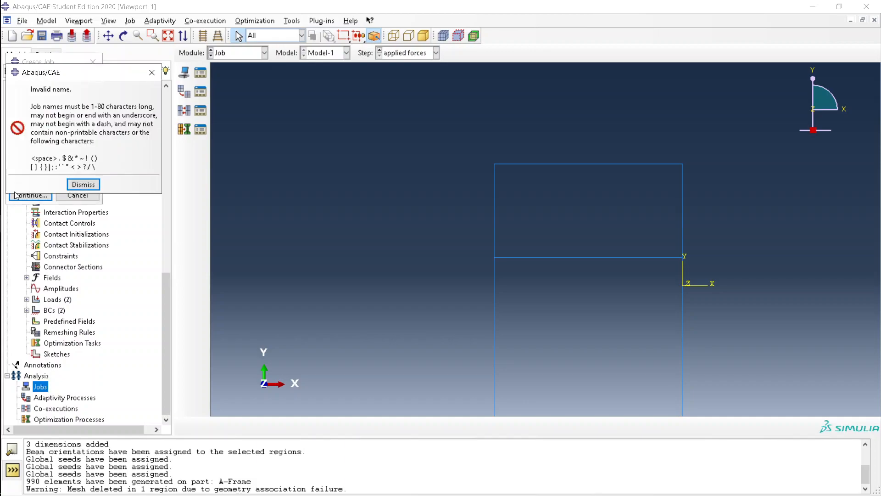
left_click(87, 184)
left_click(86, 80)
key("Left")
key("Left")
key("Left")
key("Left")
key("BackSpace")
type("-")
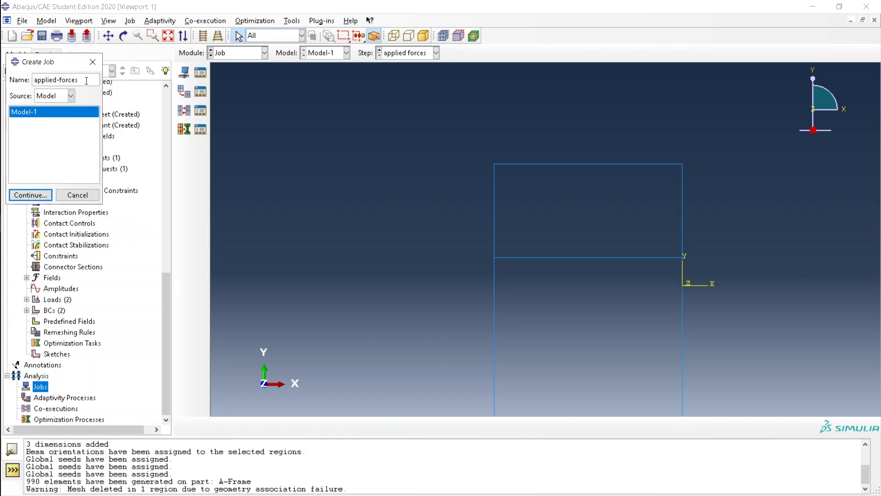
left_click(33, 195)
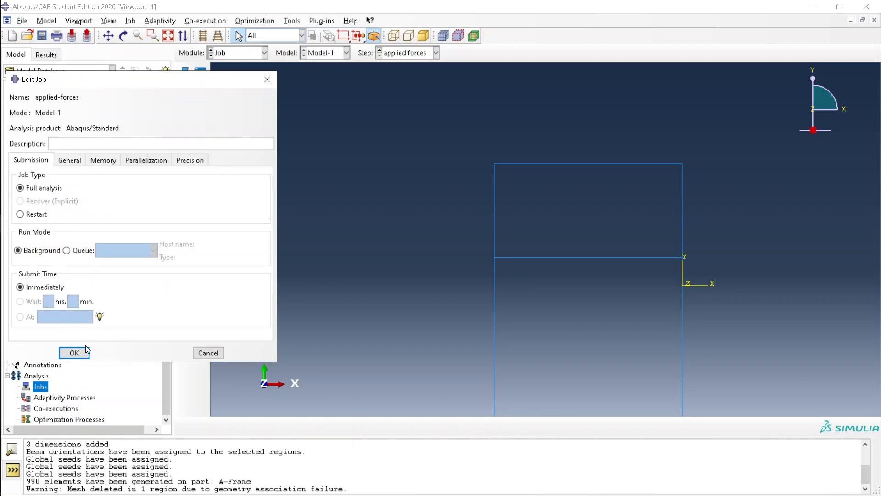
left_click(74, 352)
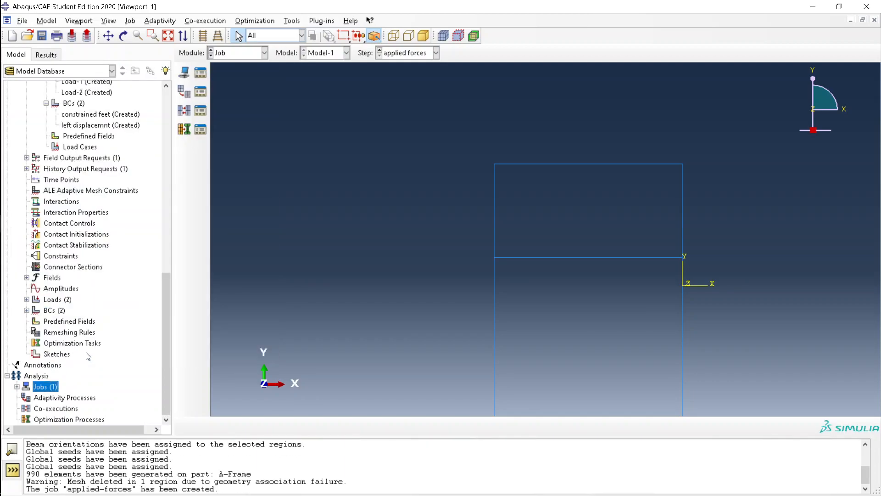
Submit the applied-forces job for analysis
double_click(45, 388)
left_click(41, 398)
right_click(46, 398)
left_click(95, 429)
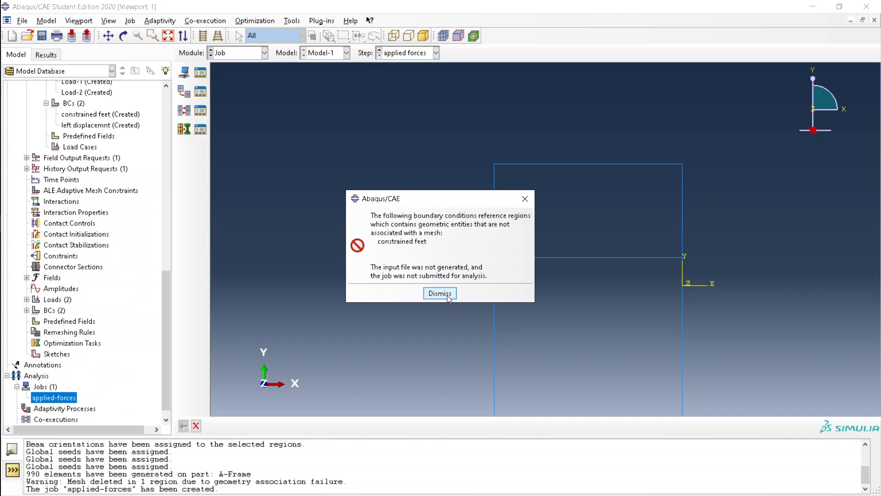
Dismiss the failed-submission error and mesh the A-Frame part with 1000 elements
left_click(448, 297)
scroll(117, 160, "up", 15)
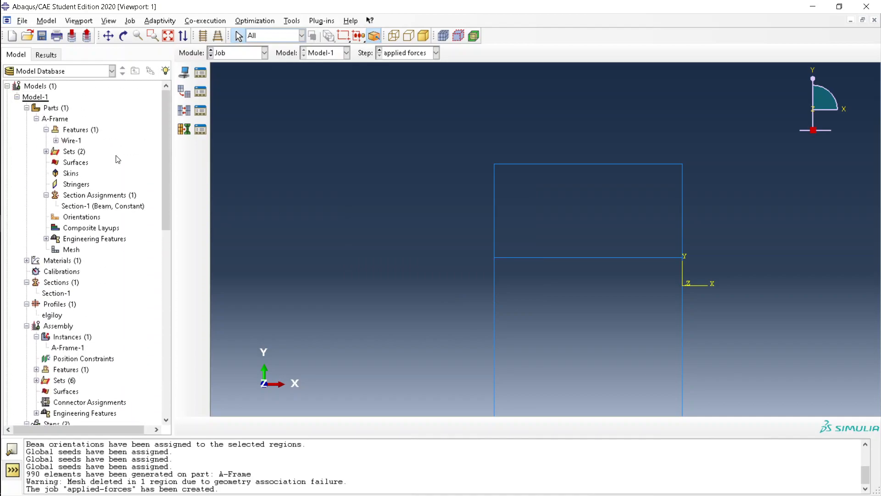
double_click(71, 249)
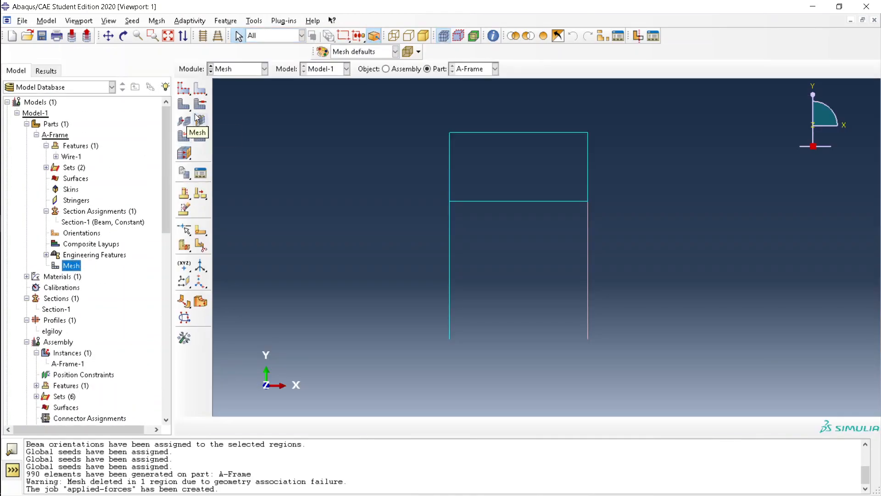
left_click(280, 426)
Resubmit the applied-forces job and open its results once it completes
scroll(87, 358, "down", 12)
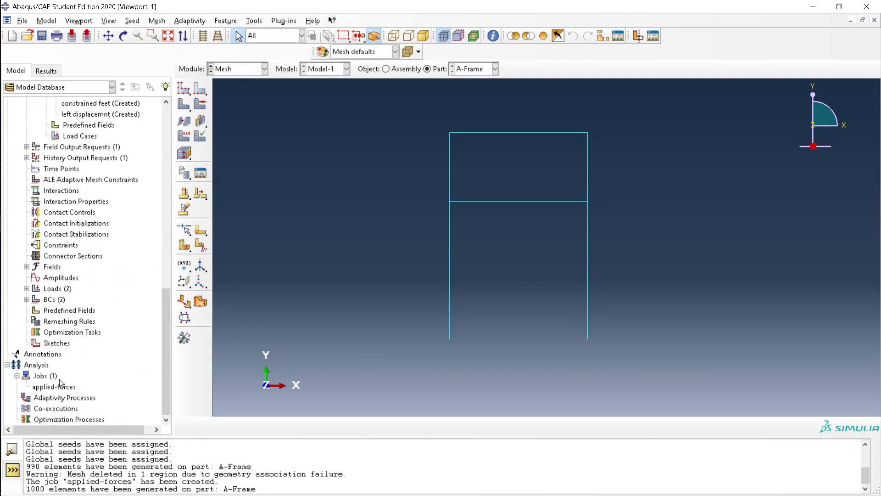
right_click(54, 386)
left_click(78, 430)
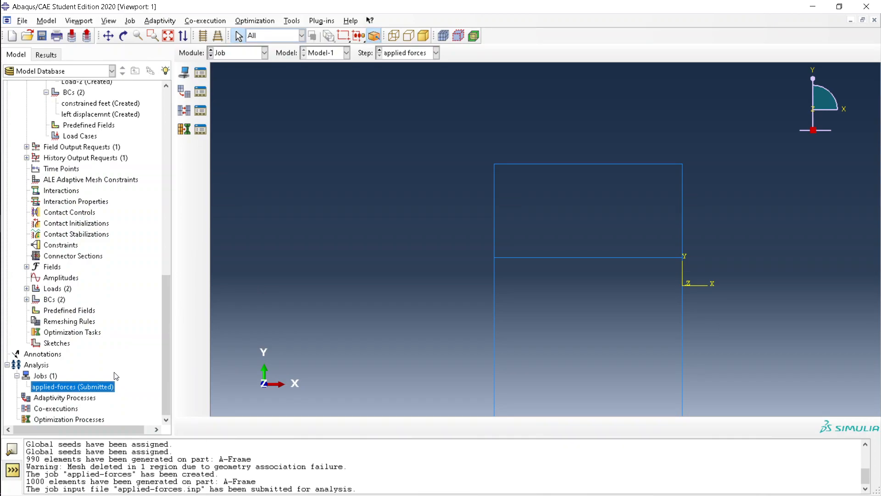
right_click(91, 390)
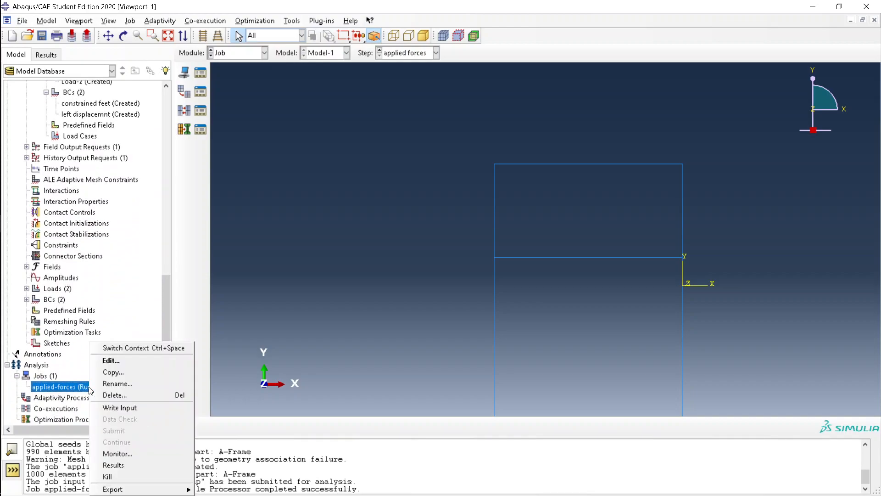
left_click(95, 325)
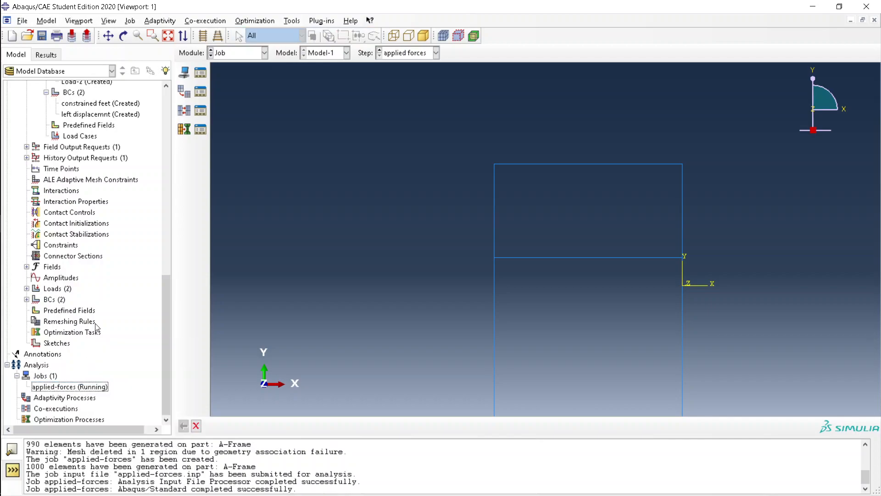
left_click(89, 387)
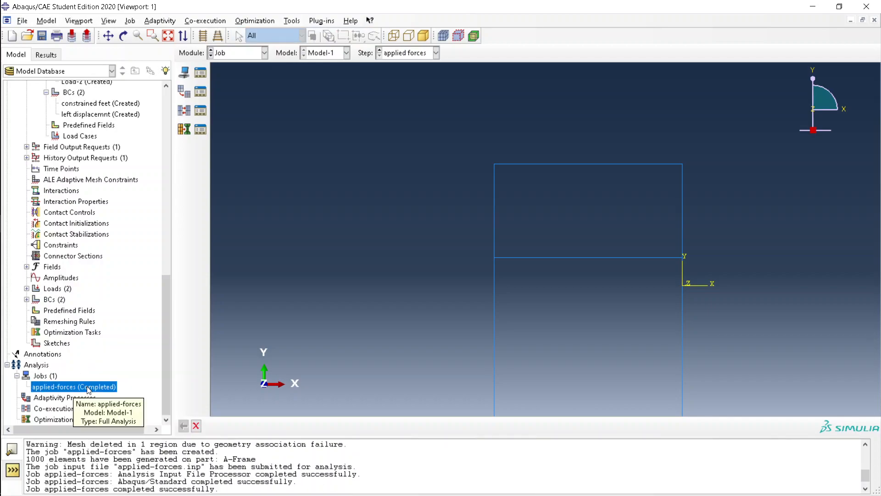
right_click(88, 389)
left_click(118, 464)
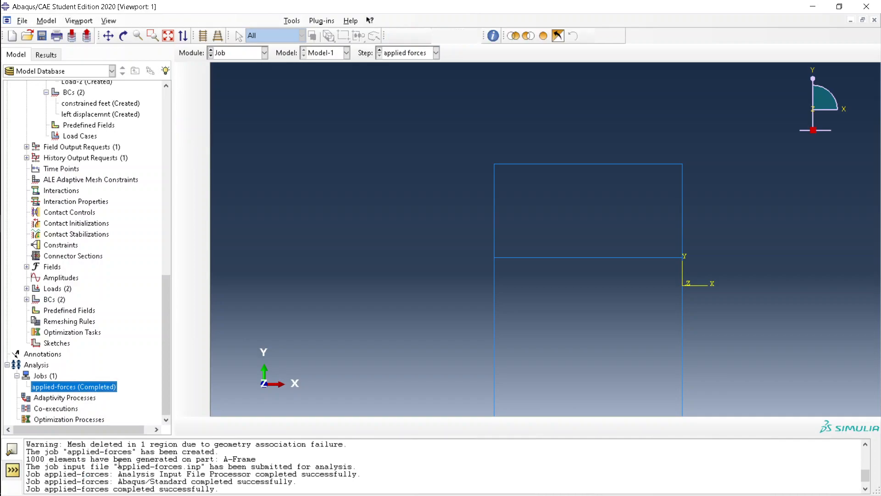
Plot frame contours with field output switched from S to displacement U, then bring OBS forward
left_click(189, 141)
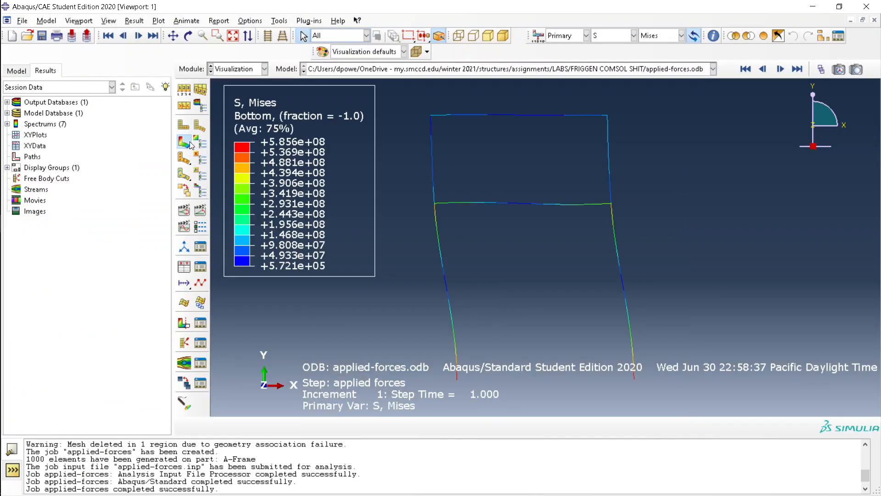
left_click(670, 36)
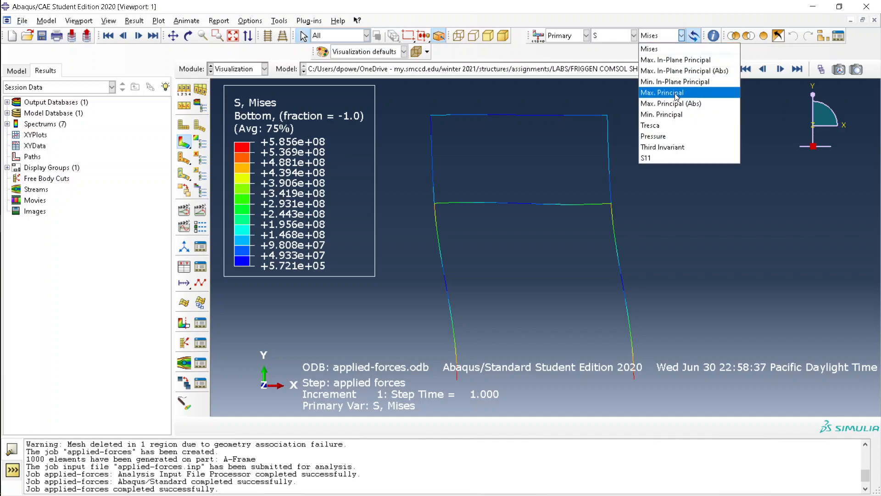
left_click(607, 36)
left_click(607, 36)
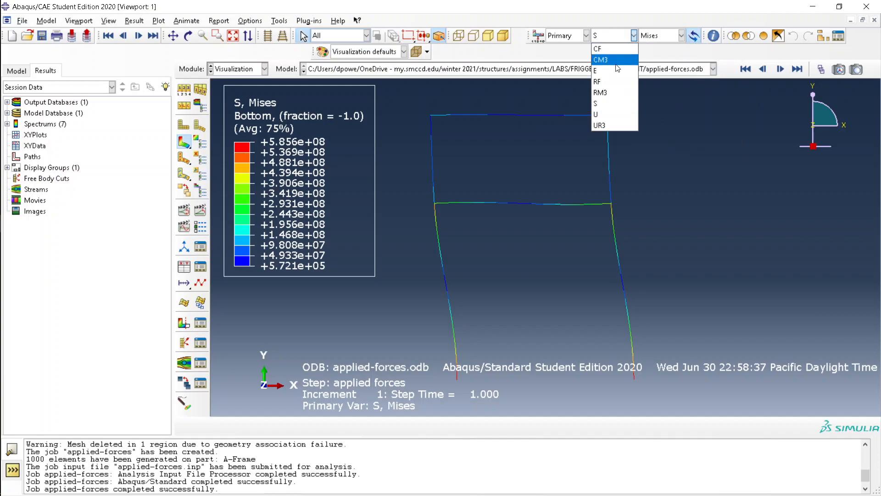
left_click(615, 113)
left_click(649, 40)
left_click(650, 40)
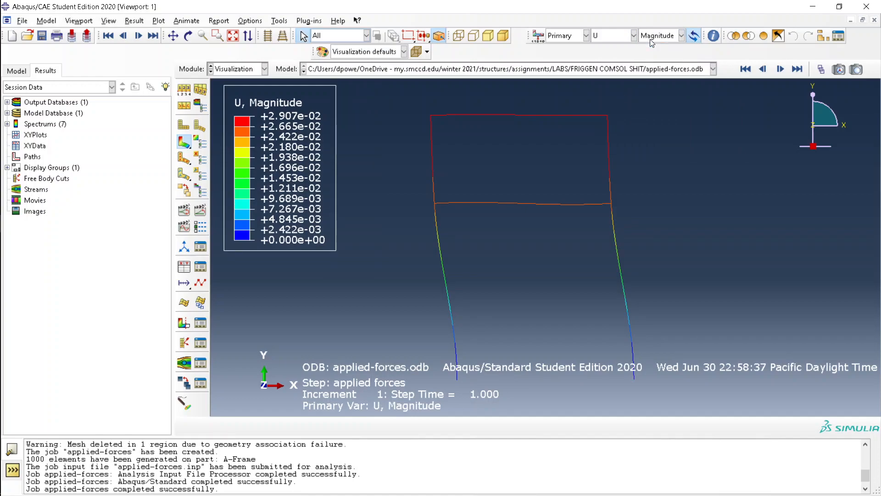
left_click(616, 37)
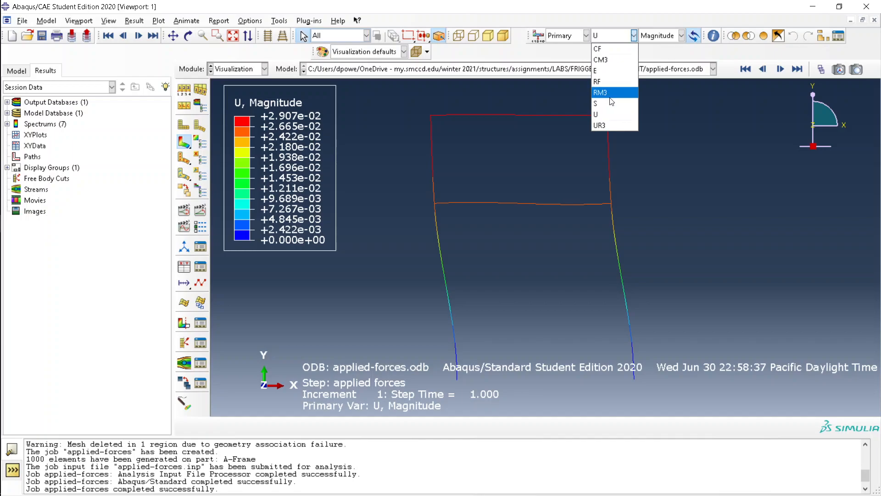
left_click(636, 172)
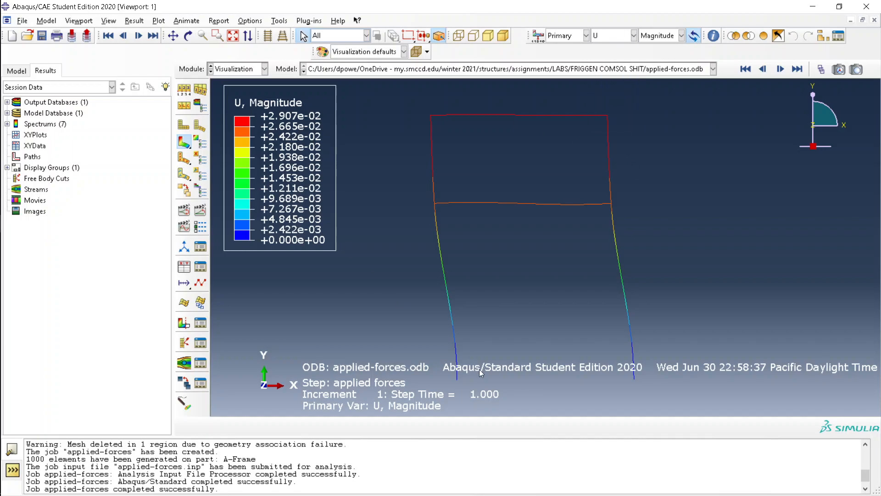
key("alt+Tab")
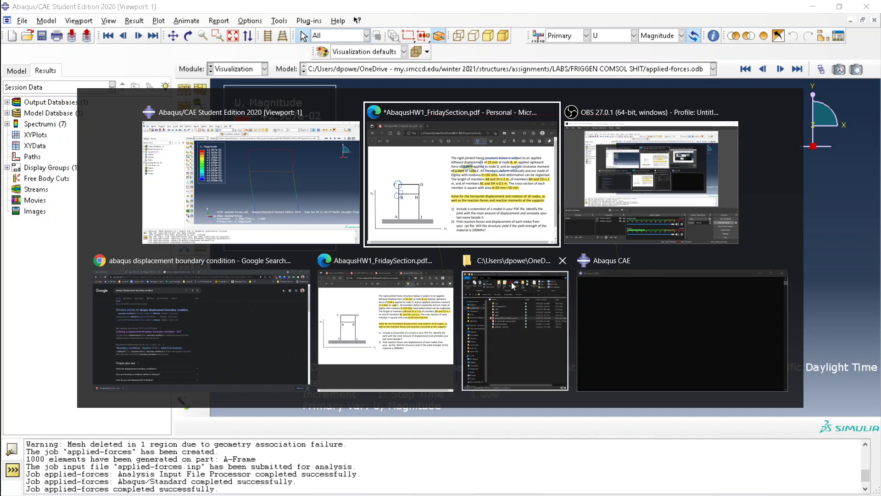
left_click(640, 196)
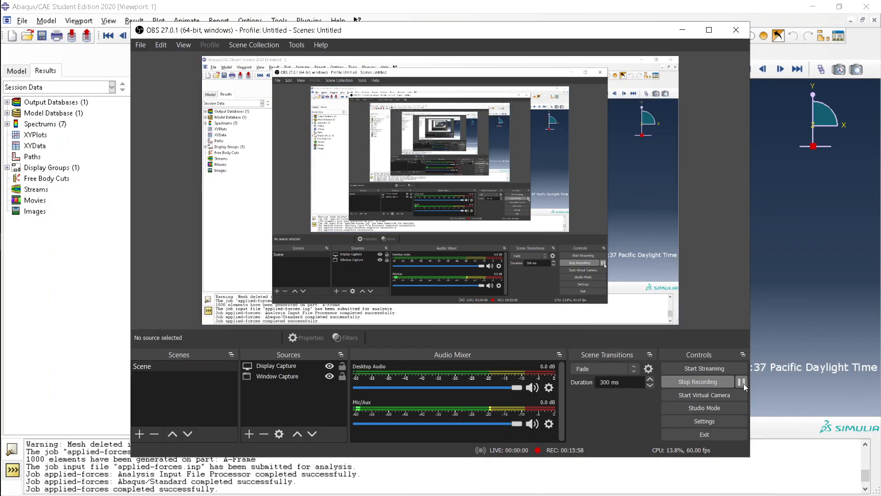
Bring the AbaqusHW1 homework PDF in Edge in front of the Abaqus results
left_click(864, 390)
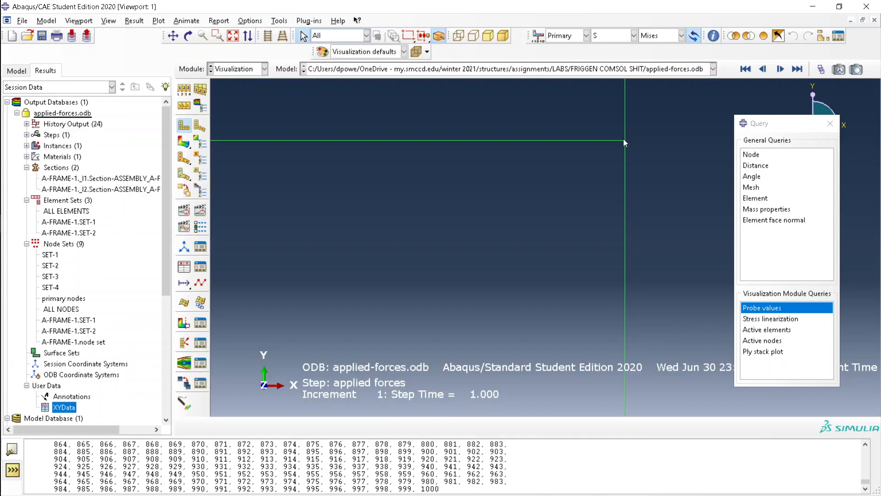
key("alt+Tab")
key("alt+Tab")
key("alt+Tab")
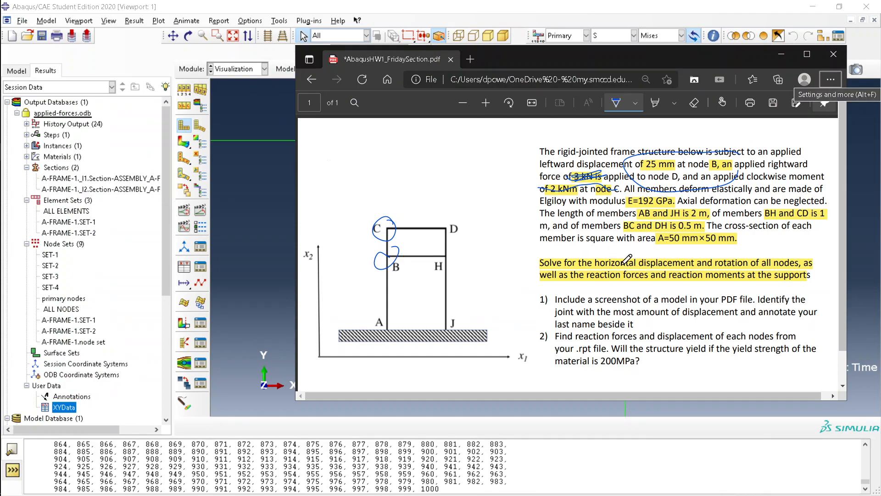
Circle the 'Solve for…' displacement and rotation paragraph in blue ink, then return to Abaqus
mouse_move(577, 251)
left_mouse_down()
mouse_move(513, 265)
mouse_move(719, 275)
mouse_move(700, 250)
mouse_move(526, 254)
left_mouse_up()
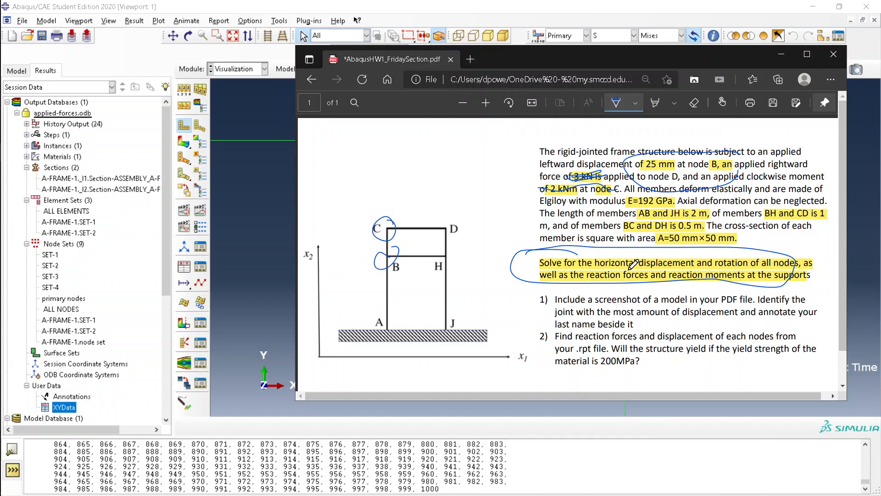
key("alt+Tab")
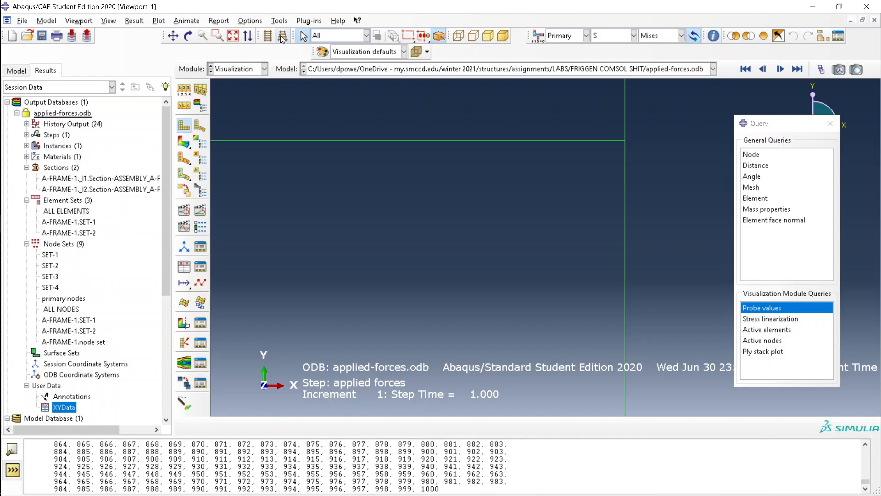
Reopen the Query tools and start Probe Values at nodes
left_click(285, 21)
left_click(286, 21)
left_click(830, 124)
left_click(712, 36)
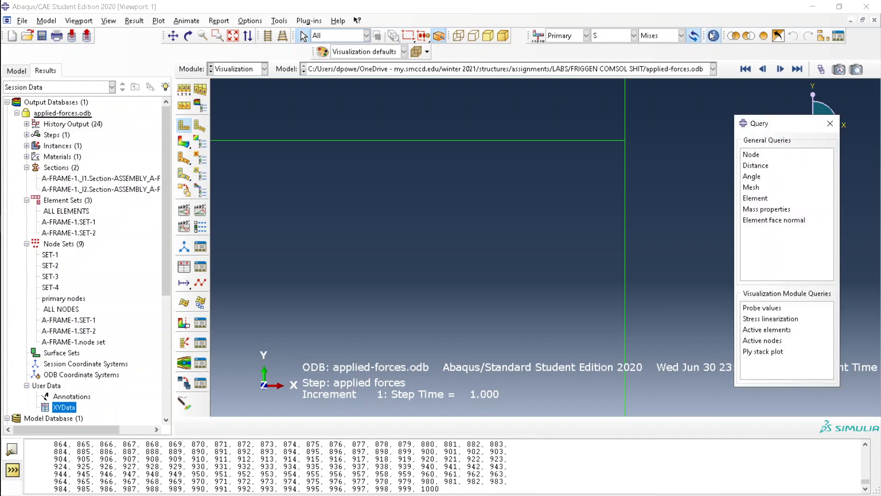
left_click(775, 307)
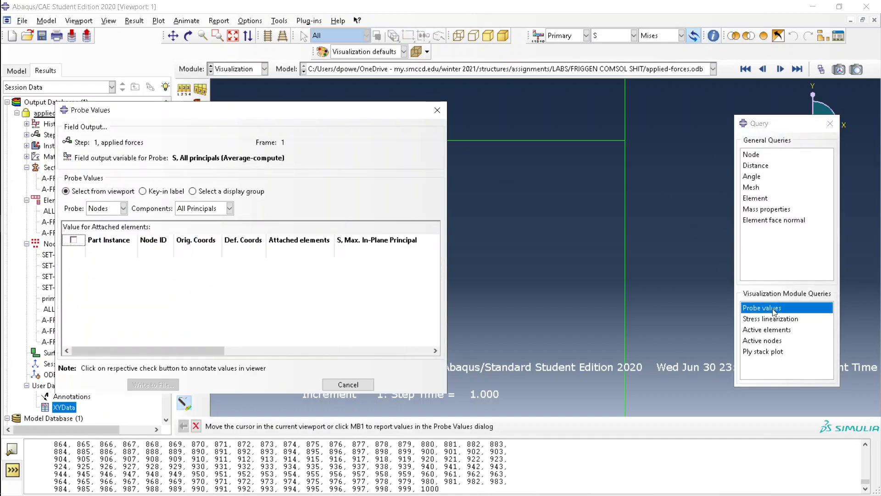
Probe the stress at nodes 2, 3 and 4, panning the frame between them
left_click(624, 139)
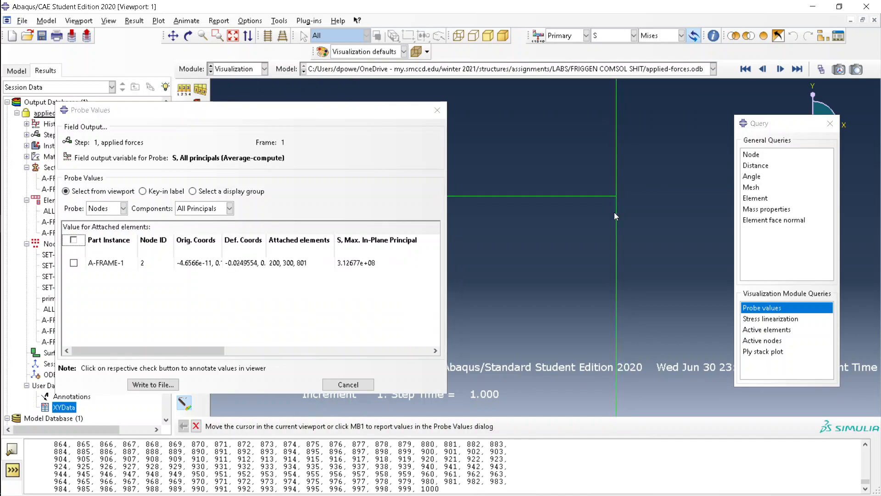
middle_click_drag(614, 212, 596, 124, "ctrl+alt")
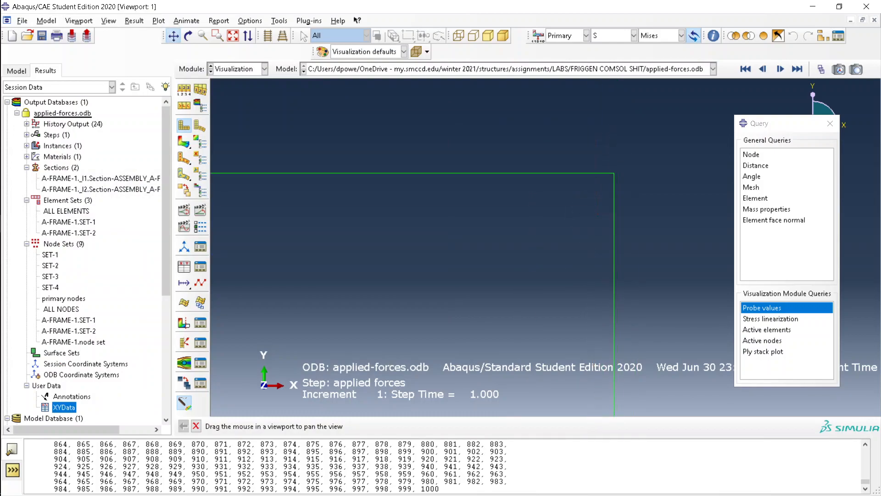
left_click(614, 171)
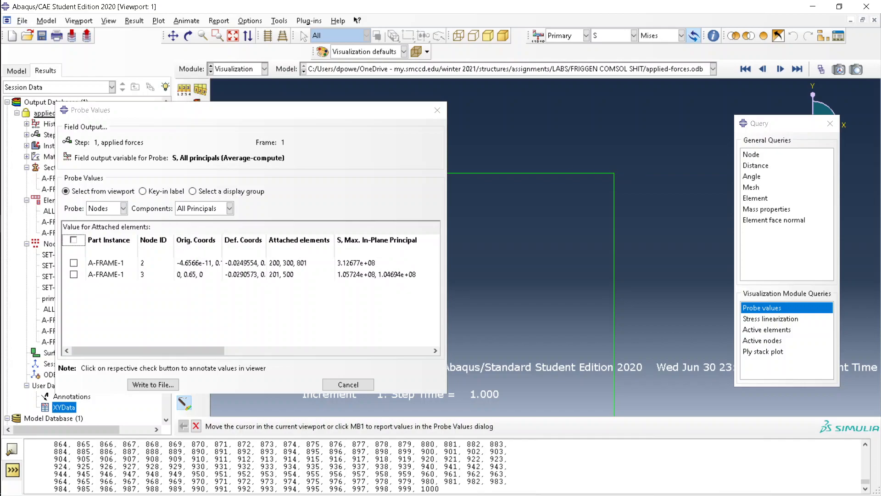
left_click(173, 36)
mouse_move(453, 234)
left_mouse_down()
mouse_move(668, 187)
mouse_move(626, 240)
mouse_move(675, 249)
left_mouse_up()
mouse_move(378, 234)
left_mouse_down()
mouse_move(398, 262)
mouse_move(462, 269)
left_mouse_up()
key("Escape")
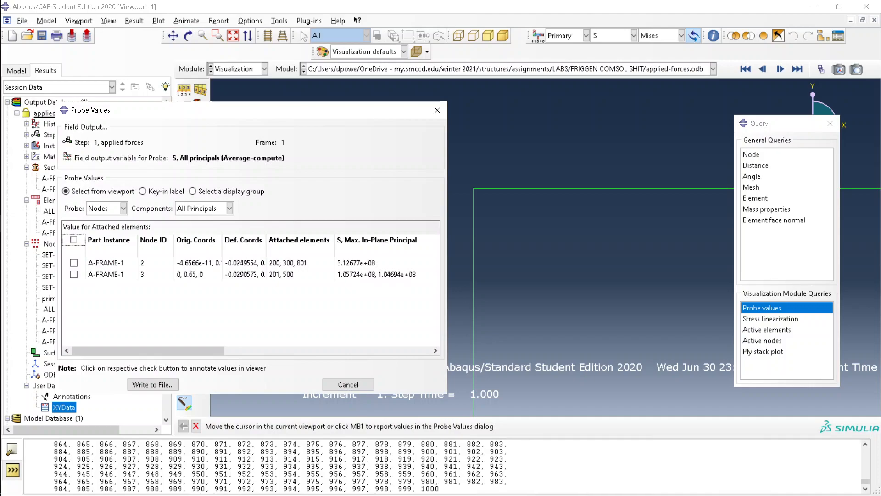
left_click(473, 189)
Pan to the frame's corner and add node 1 to the probe table
left_click(173, 35)
left_click_drag(463, 175, 408, 178)
left_click(172, 35)
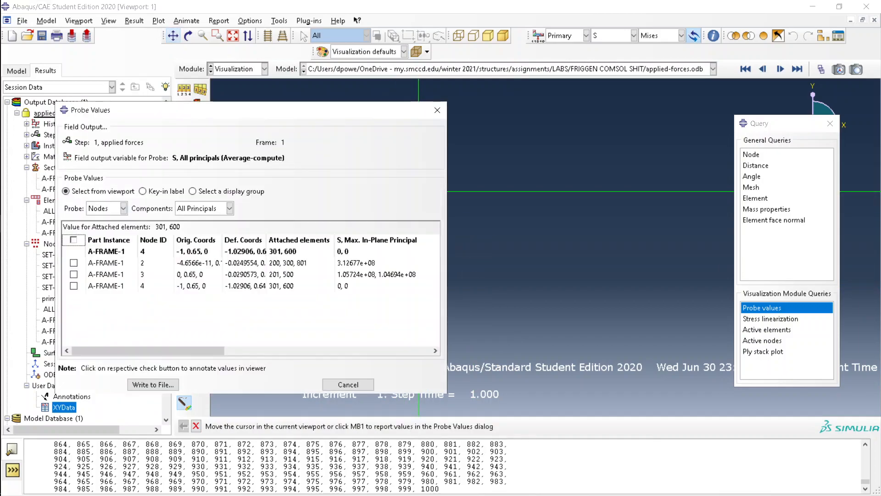
left_click(173, 35)
left_click_drag(404, 229, 556, 251)
left_click(173, 36)
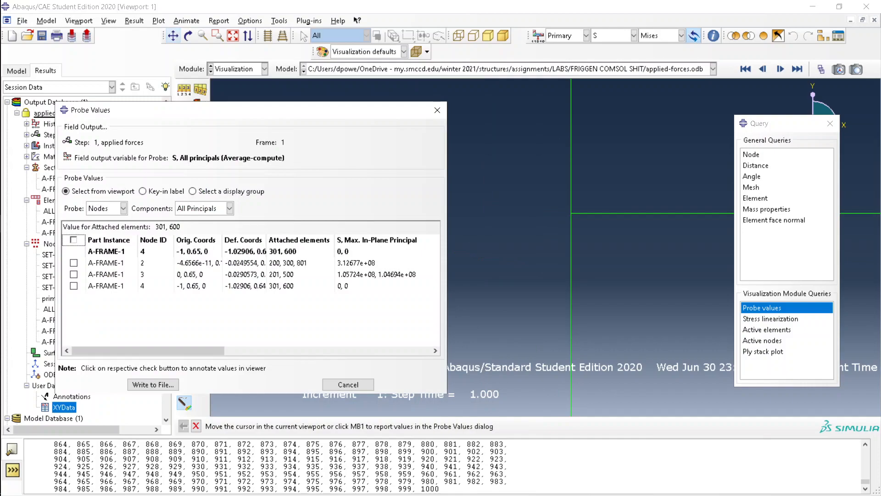
mouse_move(570, 214)
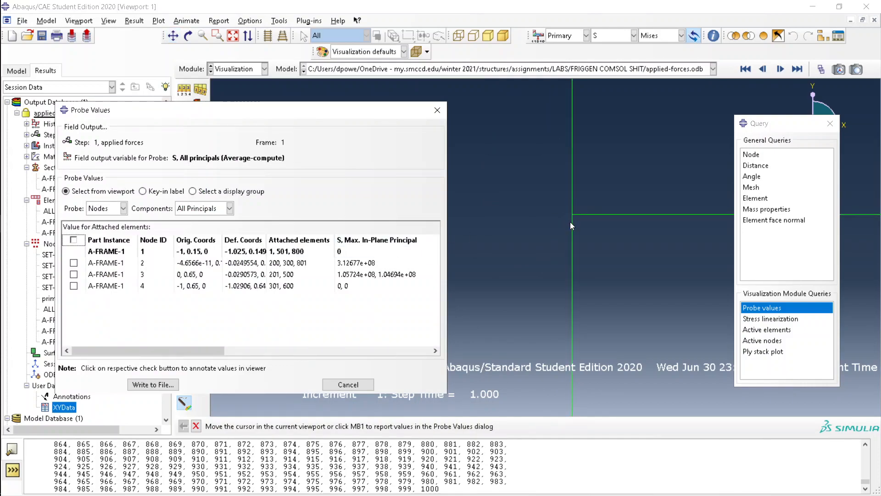
left_click(572, 214)
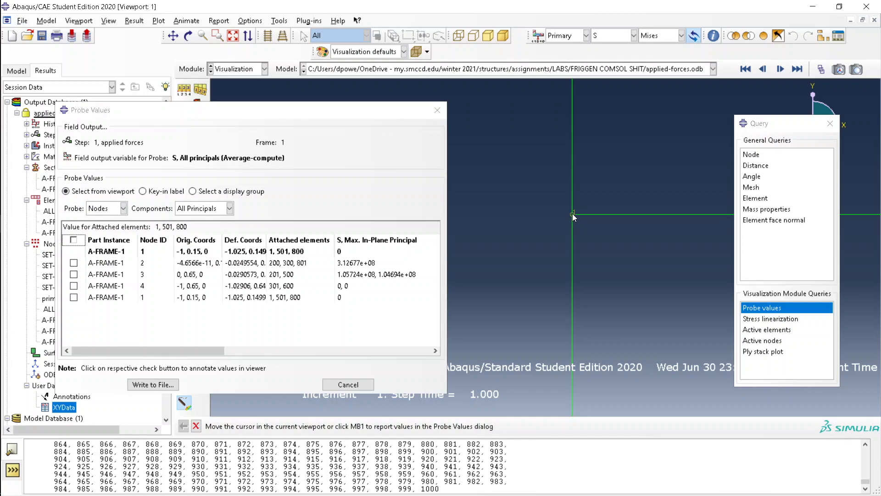
Add nodes 5 (5.85633e+08 max in-plane principal) and 6 at the members' lower ends
middle_click_drag(571, 302, 454, 35, "ctrl+alt")
middle_click_drag(472, 311, 457, 280, "ctrl+alt")
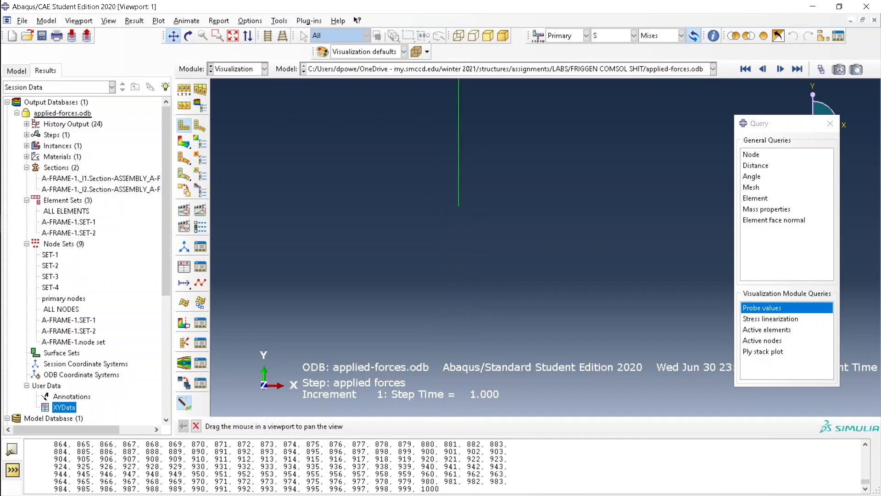
left_click(458, 209)
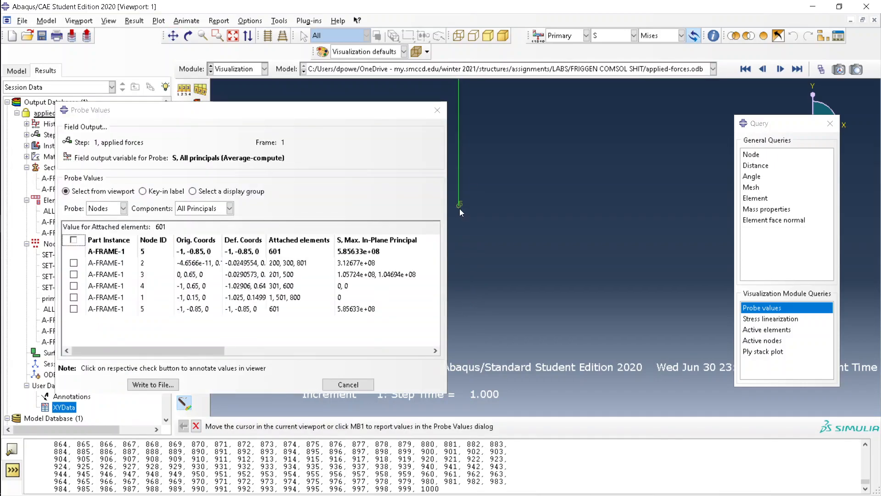
scroll(460, 209, "up", 3)
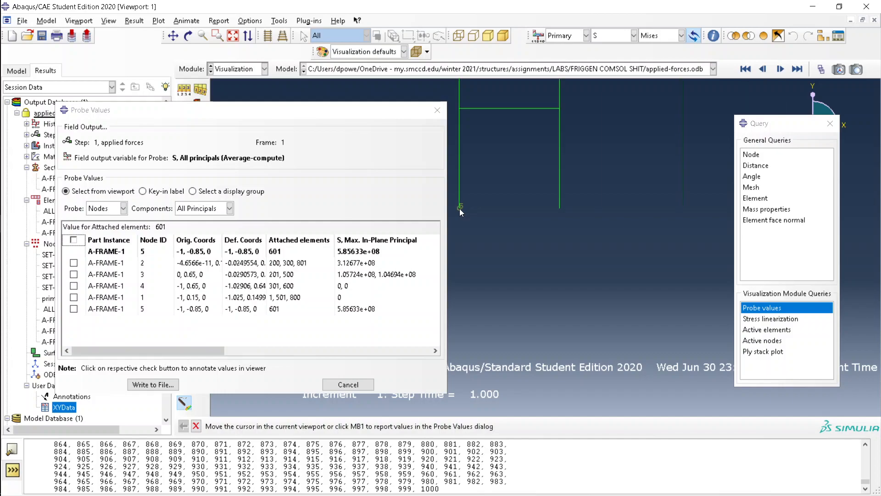
scroll(559, 208, "down", 4)
scroll(504, 204, "down", 8)
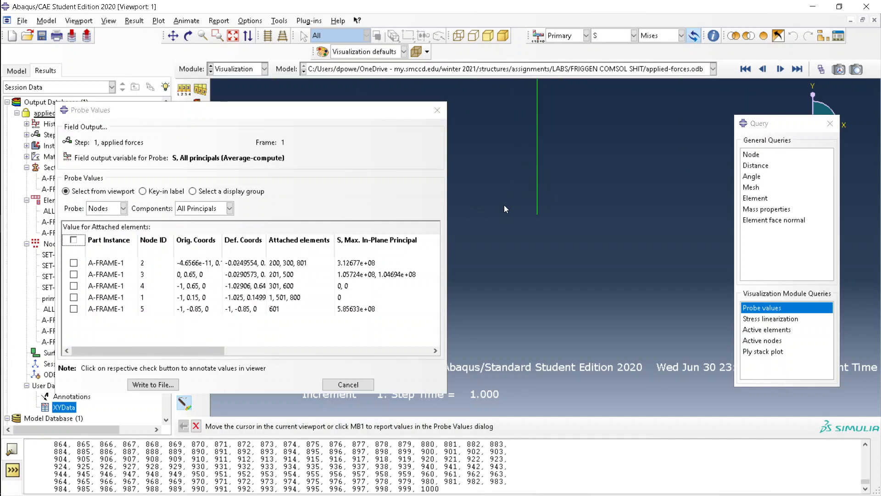
left_click(623, 238)
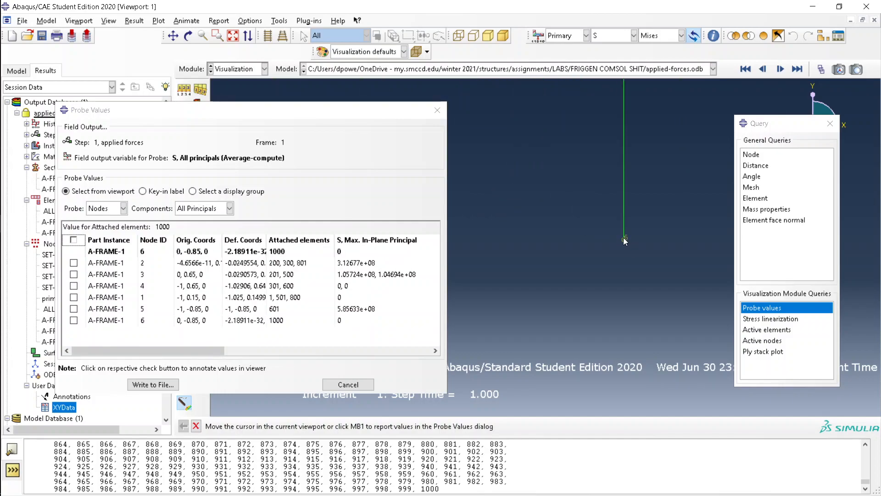
Append the six nodes' probe values to abaqus.rpt with Write to File
left_click(174, 387)
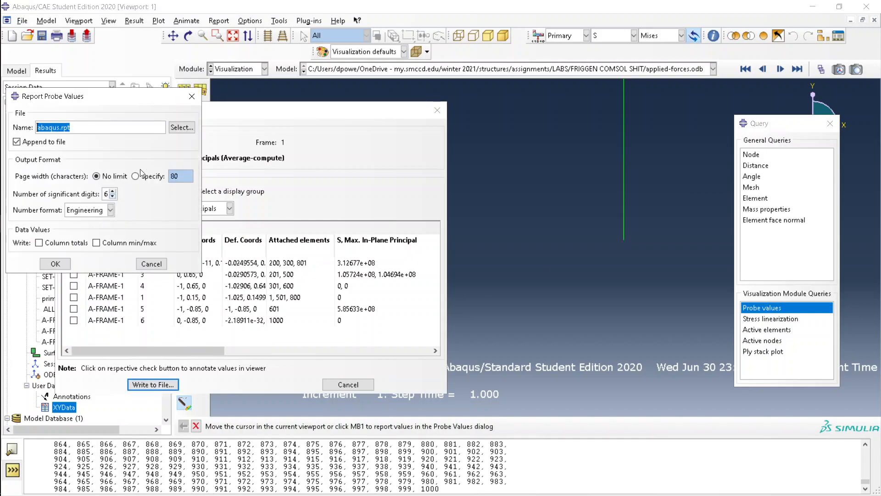
left_click(56, 264)
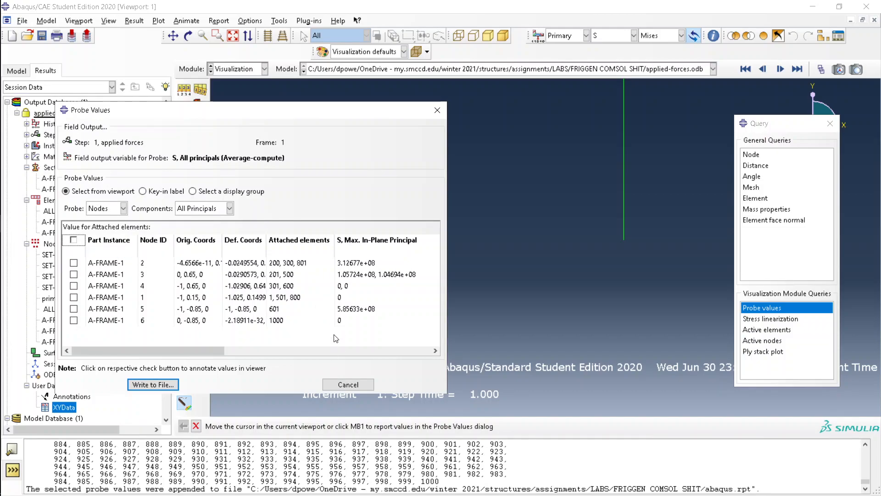
key("alt+Tab")
Delete the old abaqus.rpt report from the lab folder, leaving 261 items
left_click(596, 208)
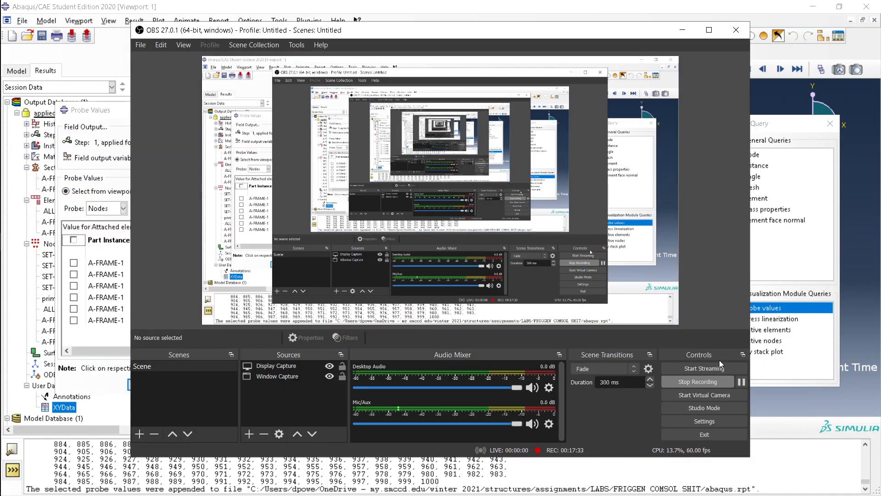
left_click(741, 382)
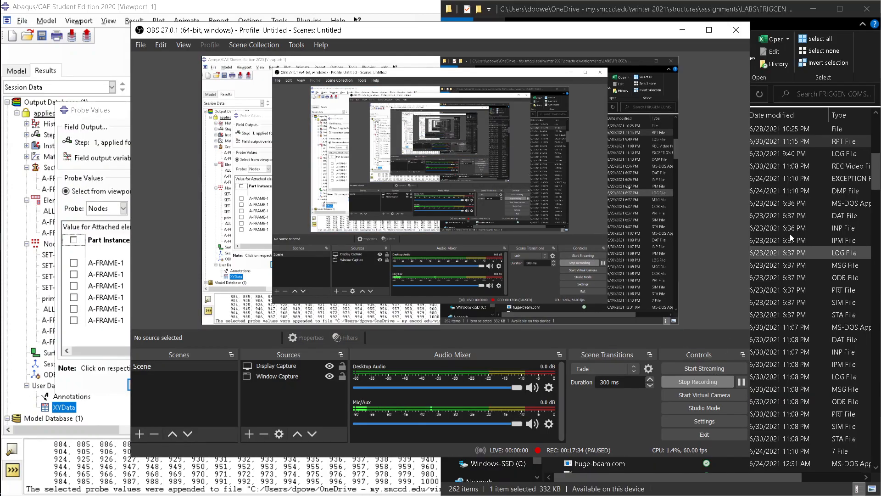
left_click(782, 230)
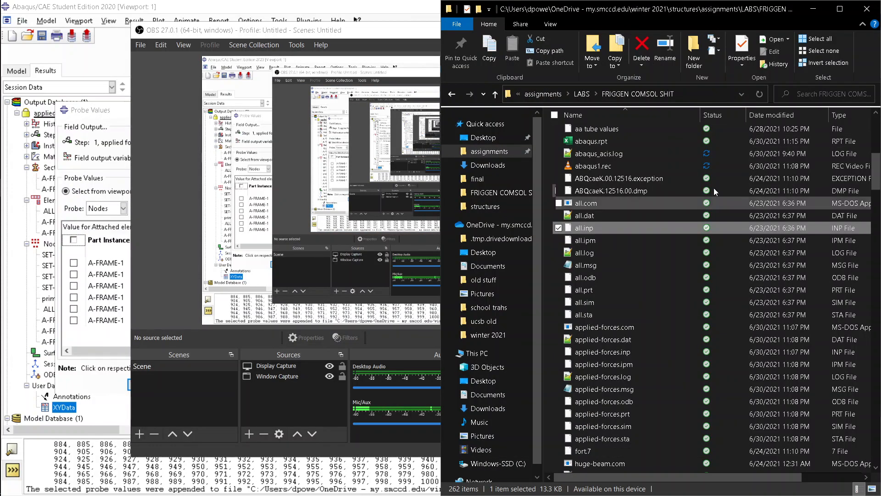
left_click(612, 140)
key("Delete")
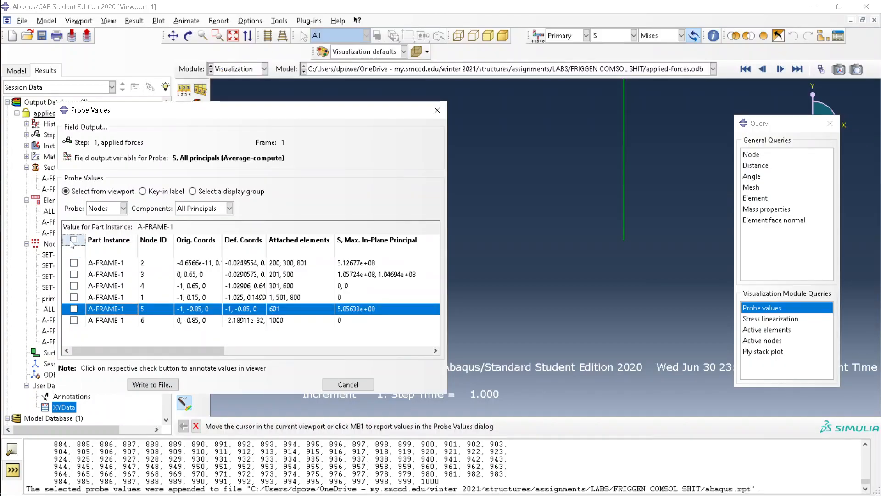
Mark all probed nodes for annotation and write the probe values to abaqus.rpt
left_click(73, 241)
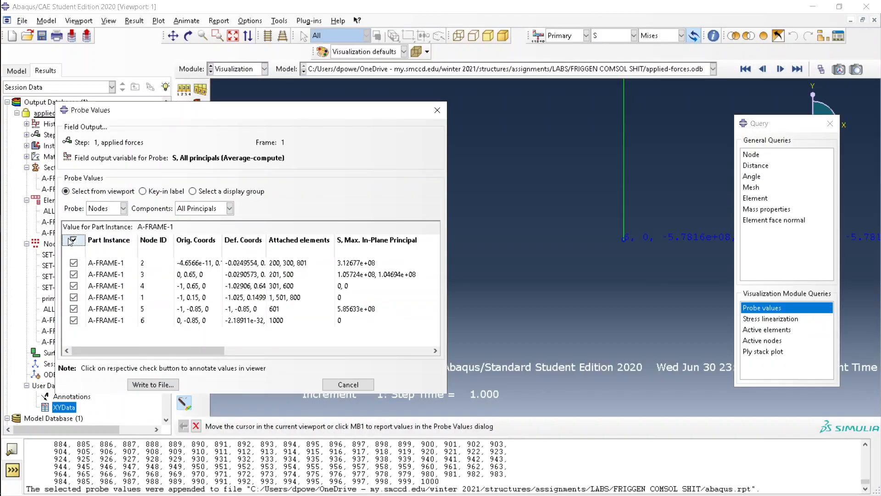
left_click(152, 384)
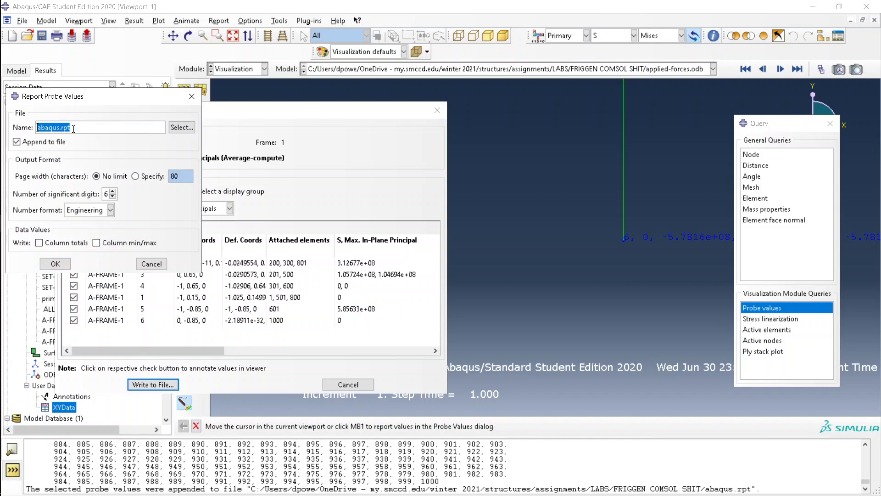
left_click(181, 128)
left_click(282, 94)
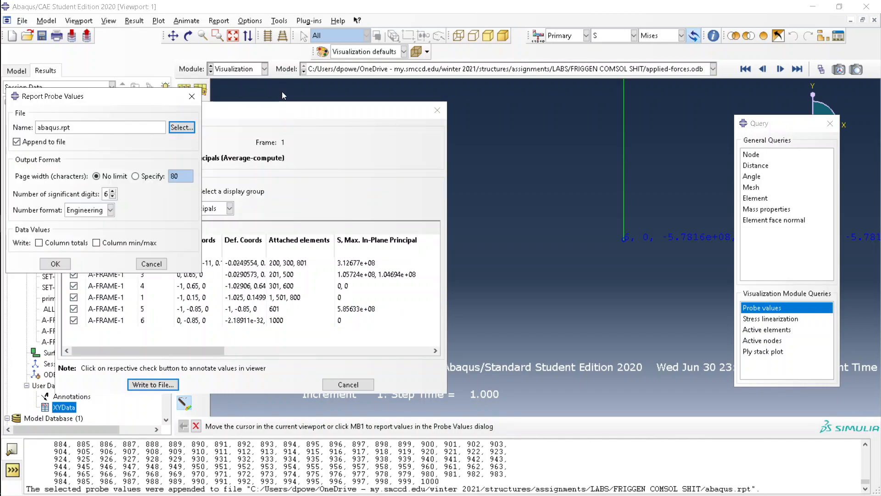
left_click(68, 263)
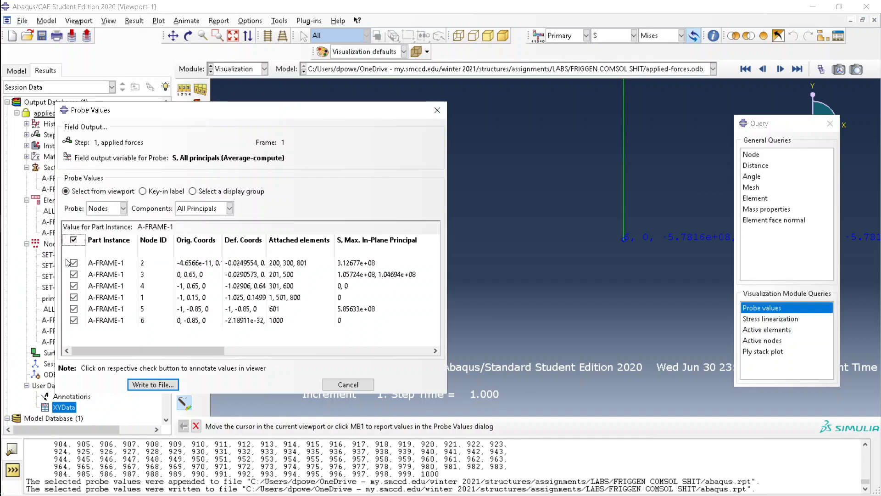
Write the probe values to a second report named 'lab 1'
left_click(159, 387)
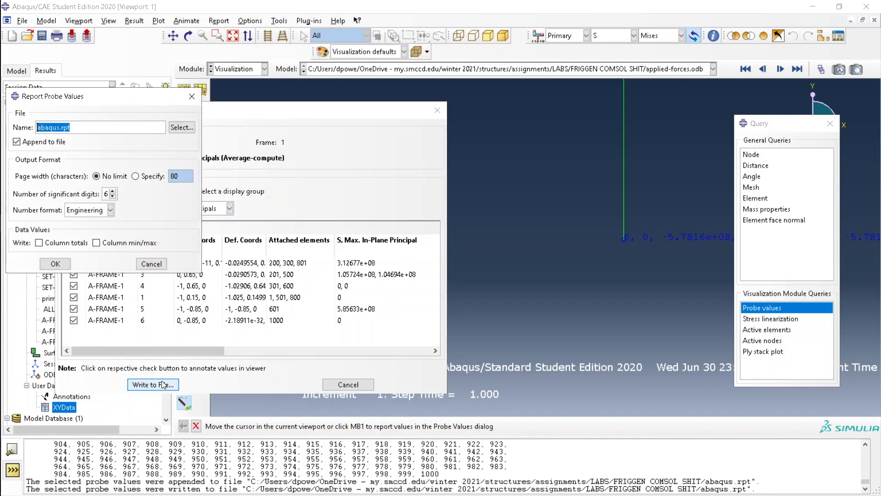
type("lab 1")
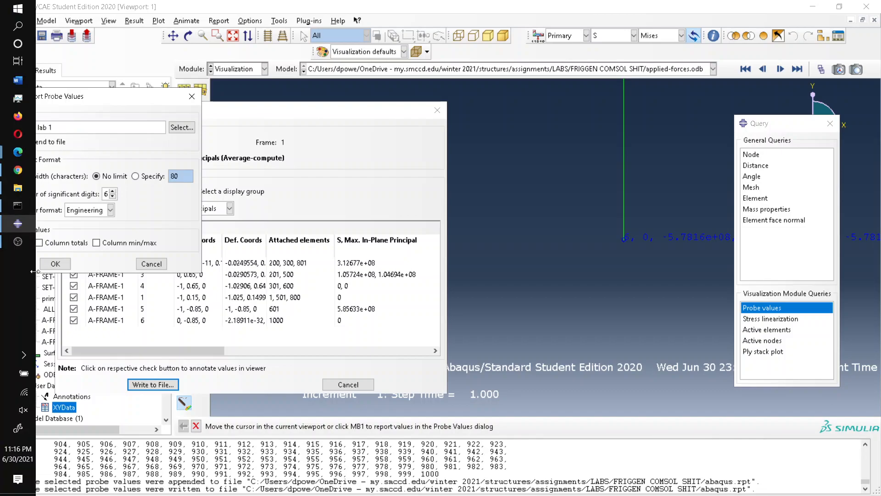
left_click(56, 263)
Open the new abaqus.rpt report in Excel from the project folder
key("alt+Tab")
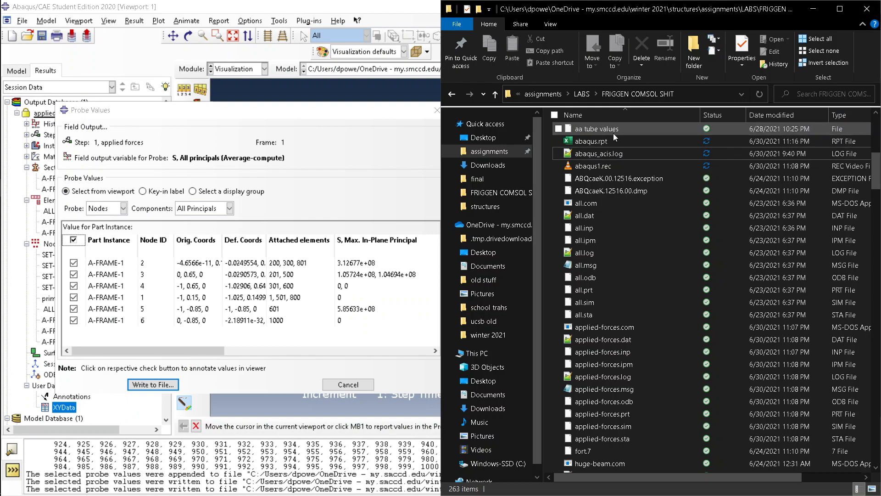
left_click(598, 143)
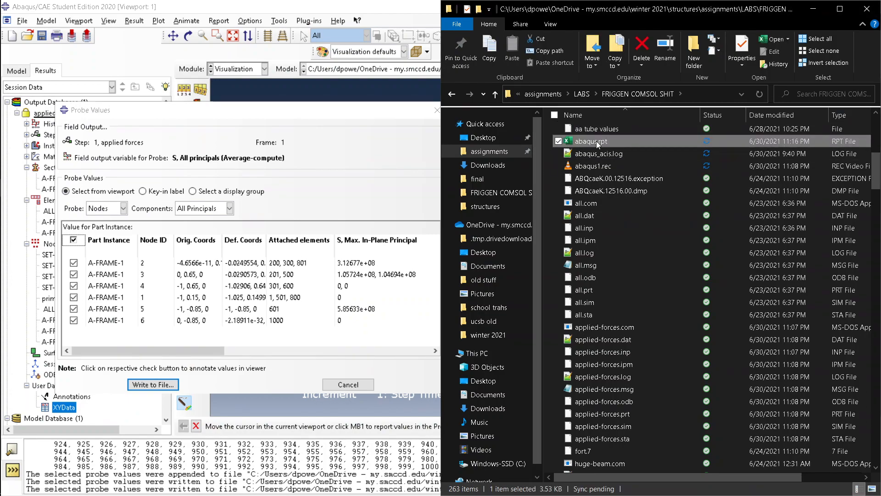
double_click(597, 143)
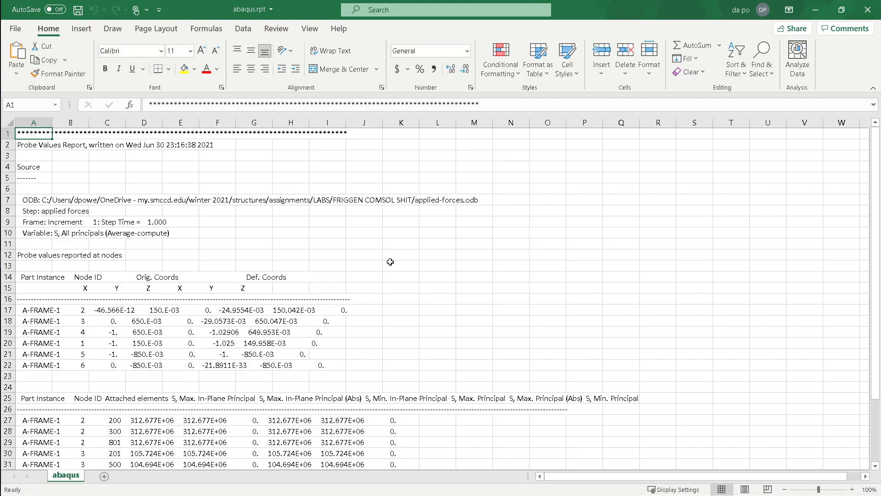
Review the node stress rows in abaqus.rpt, checking cells A25 and A27, then return to Abaqus
scroll(389, 262, "down", 6)
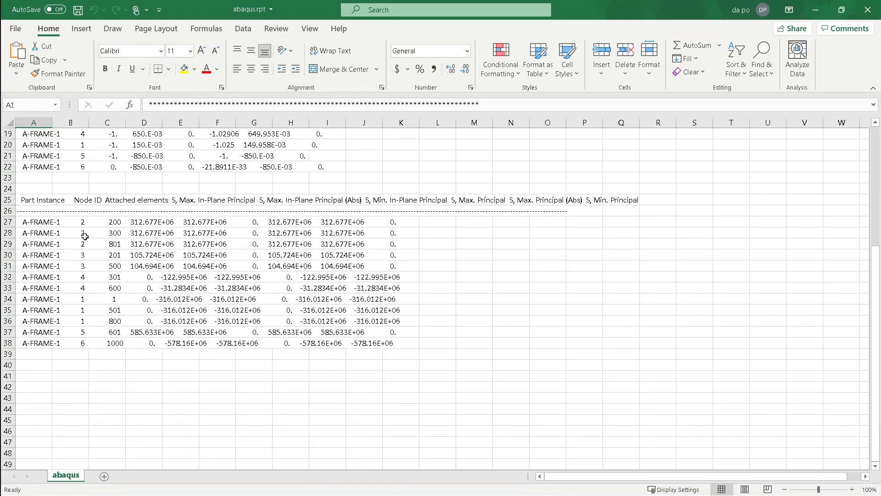
left_click(25, 200)
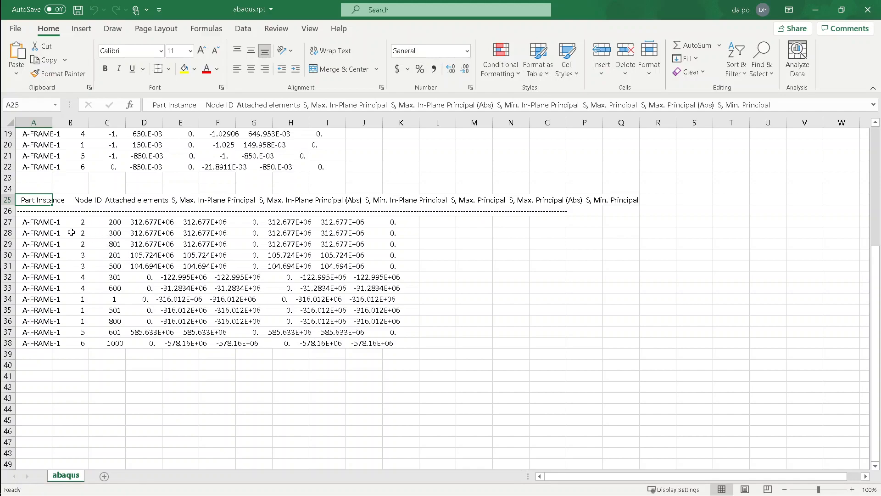
left_click(48, 220)
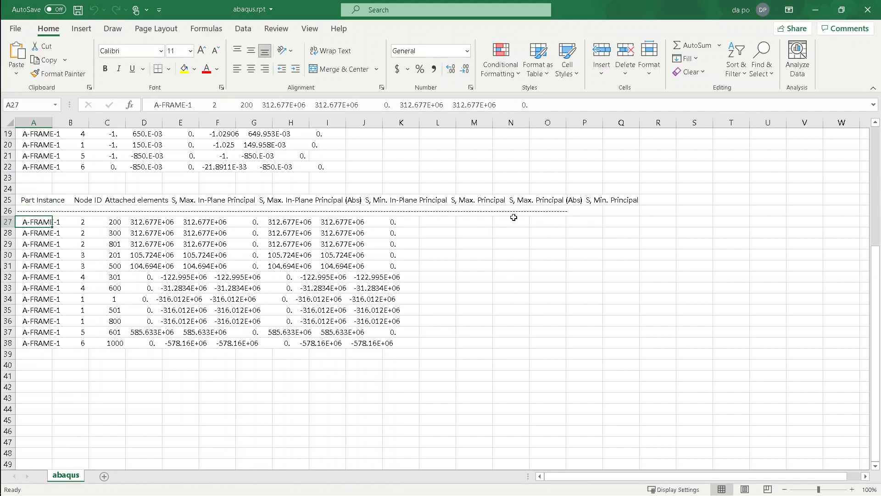
key("alt")
key("alt+Tab")
key("Tab")
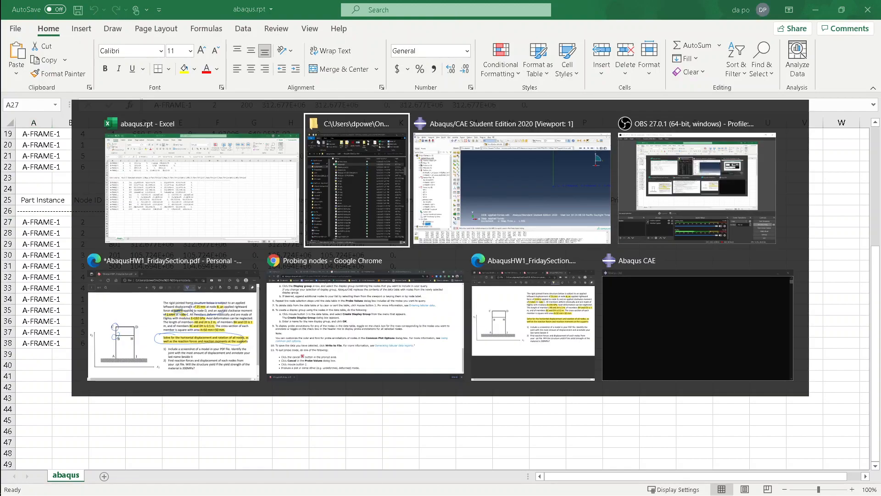
Bring the OBS Studio recorder window in front of Abaqus/CAE
key("alt+Tab")
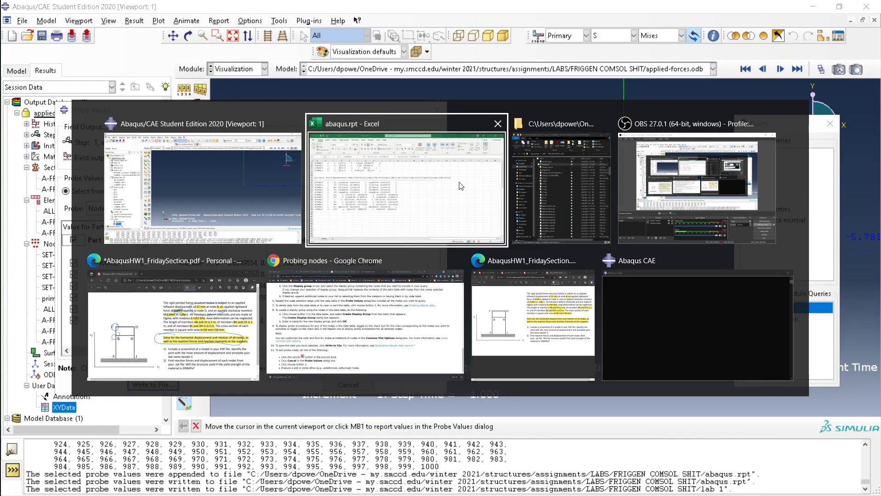
left_click(231, 205)
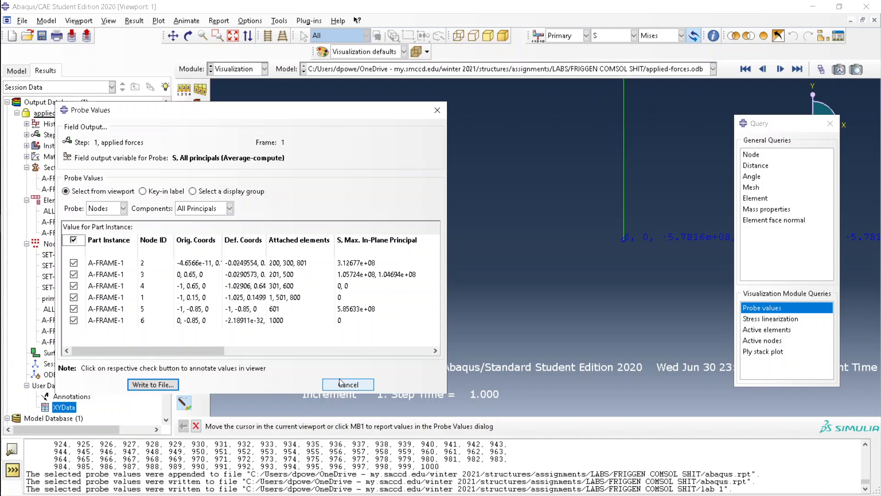
key("alt+Tab")
left_click(695, 202)
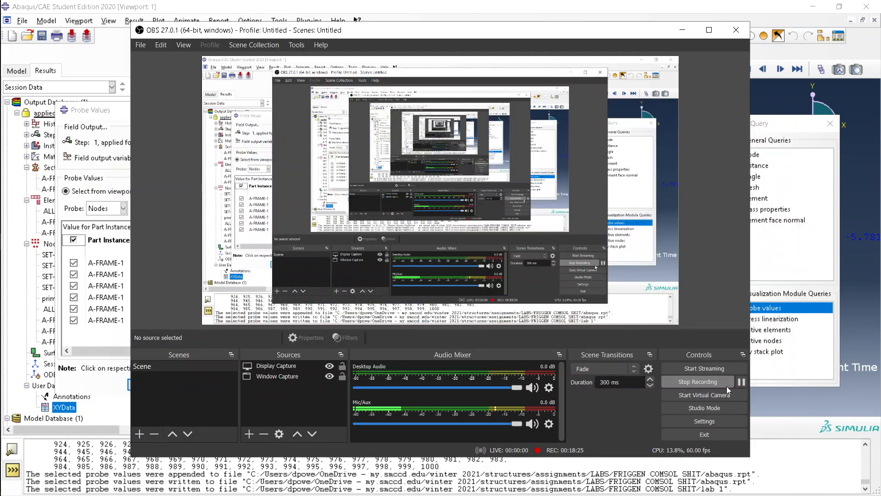